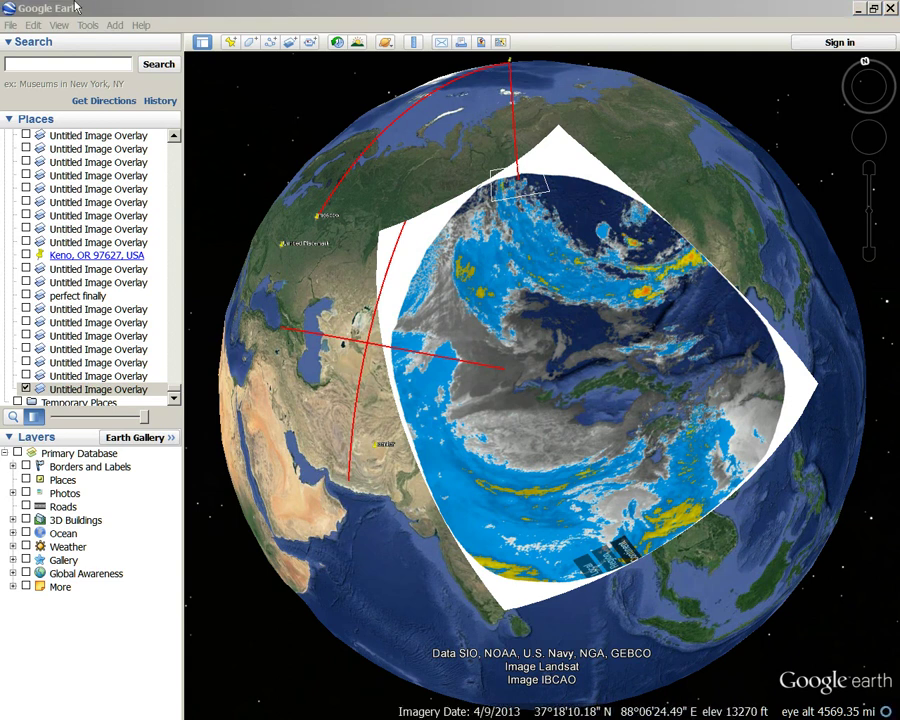
# Switch to the WunderMap page in Firefox and enlarge the satellite cloud map around Japan
pyautogui.click(261, 188)
pyautogui.moveTo(98, 4)
pyautogui.click(70, 17)
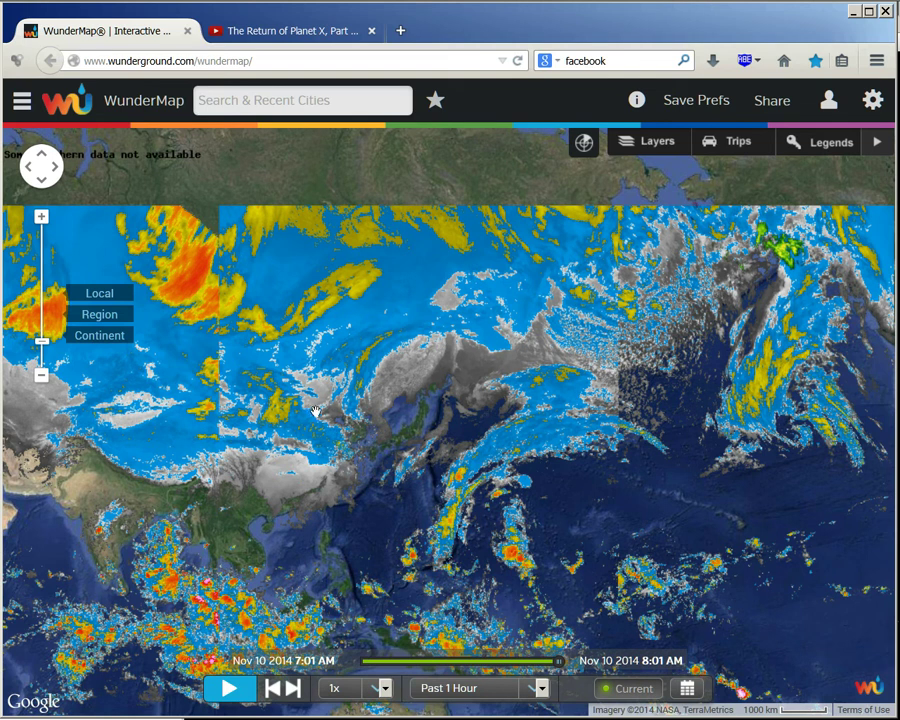
pyautogui.click(41, 218)
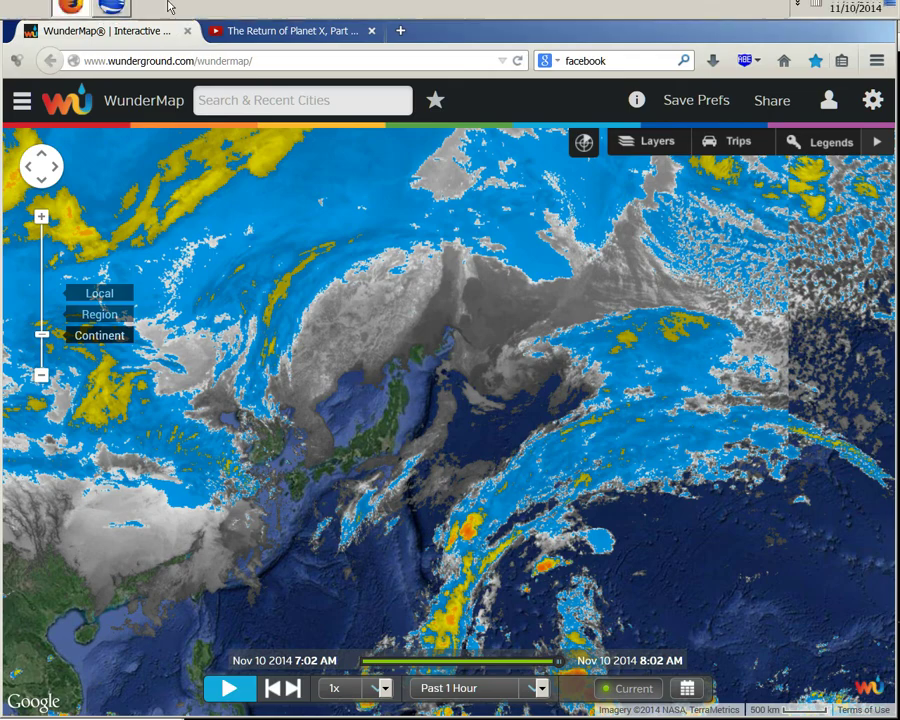
# Switch back to Google Earth, frame the satellite overlay on Asia closely and select it to check its transparency against the terrain
pyautogui.click(124, 15)
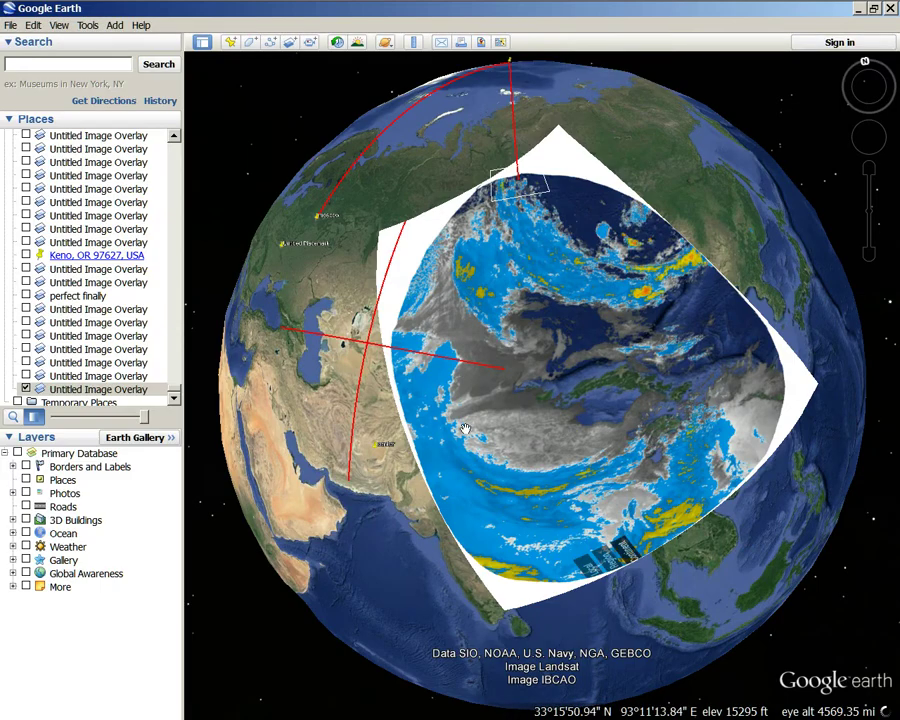
pyautogui.scroll(2, 601, 434)
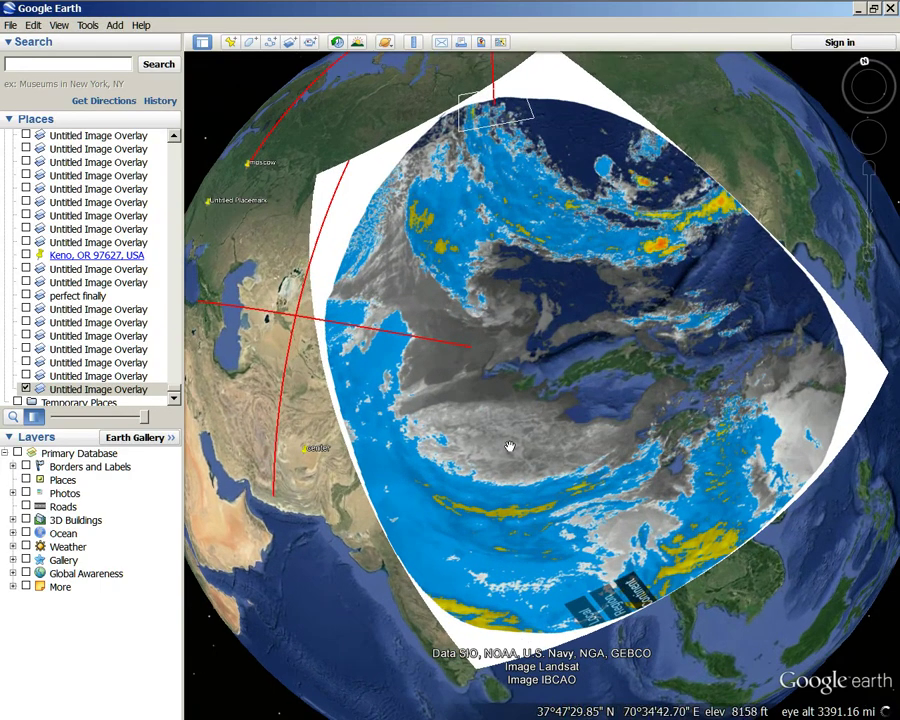
pyautogui.moveTo(801, 113); pyautogui.dragTo(838, 233)
pyautogui.moveTo(677, 516); pyautogui.dragTo(552, 521)
pyautogui.click(118, 392)
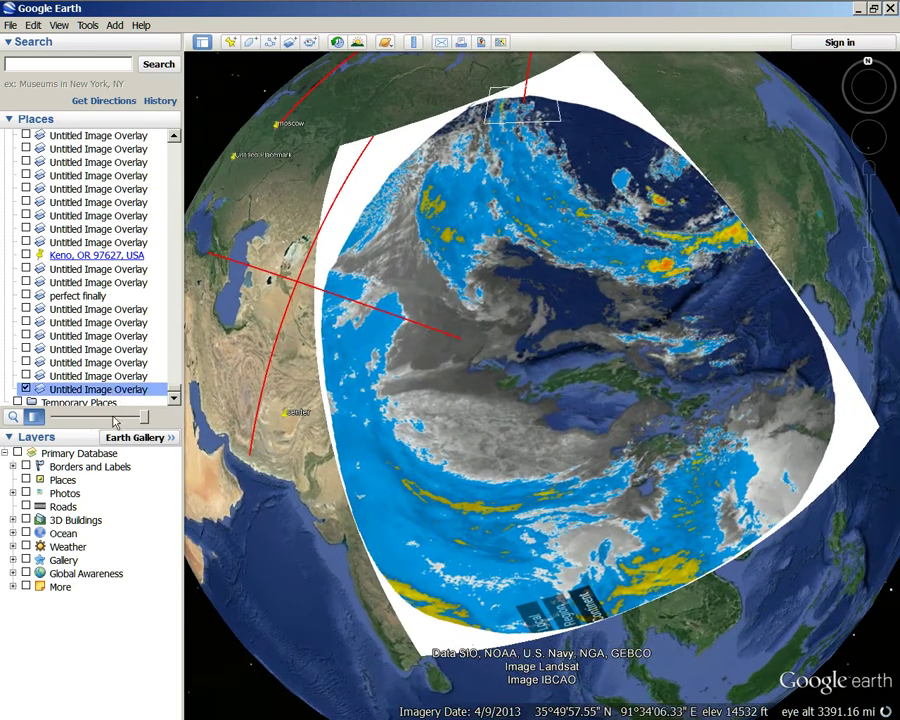
pyautogui.moveTo(145, 420)
pyautogui.mouseDown()
pyautogui.moveTo(38, 420)
pyautogui.moveTo(150, 420)
pyautogui.moveTo(45, 428)
pyautogui.moveTo(150, 420)
pyautogui.moveTo(22, 420)
pyautogui.moveTo(150, 418)
pyautogui.mouseUp()
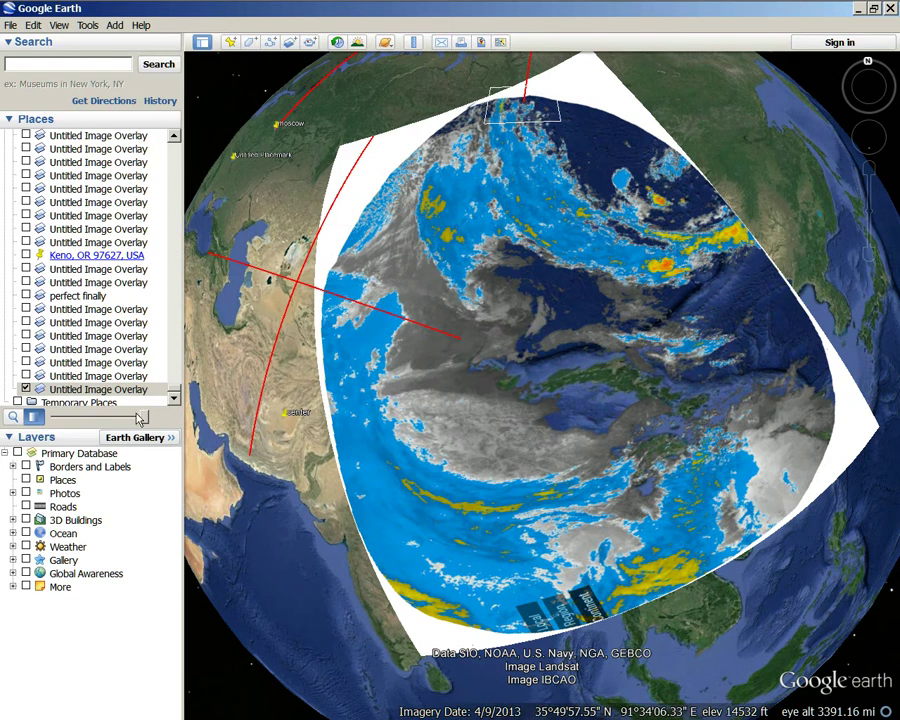
pyautogui.moveTo(143, 418); pyautogui.dragTo(165, 453)
# Examine how the satellite image overlay lies across Asia by viewing the globe from the Middle East to Japan
pyautogui.scroll(-5, 488, 432)
pyautogui.moveTo(758, 548); pyautogui.dragTo(340, 350)
pyautogui.moveTo(398, 346); pyautogui.dragTo(498, 360)
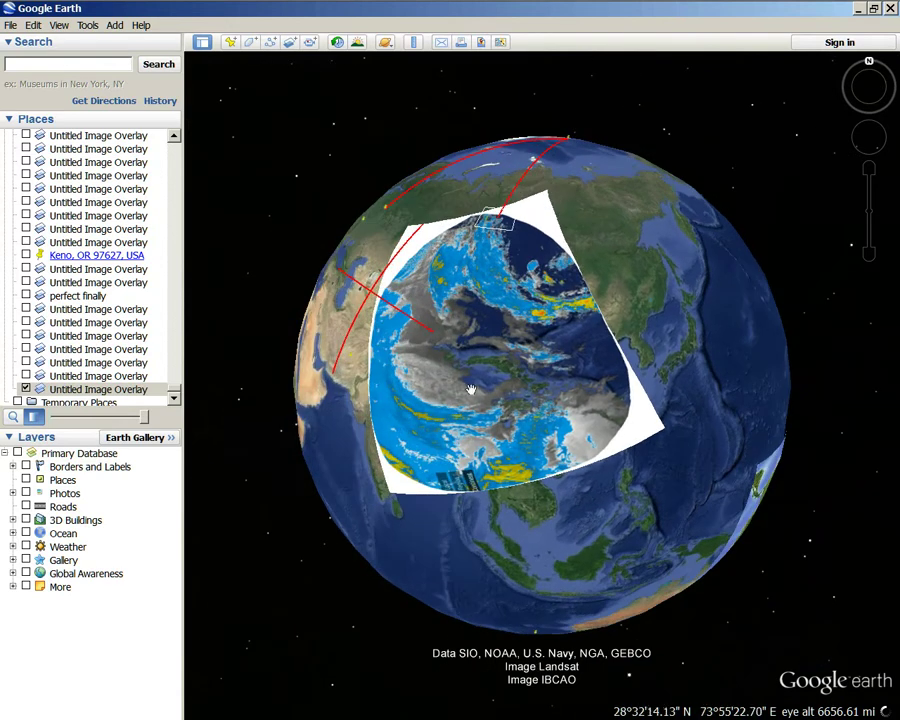
pyautogui.scroll(2, 474, 394)
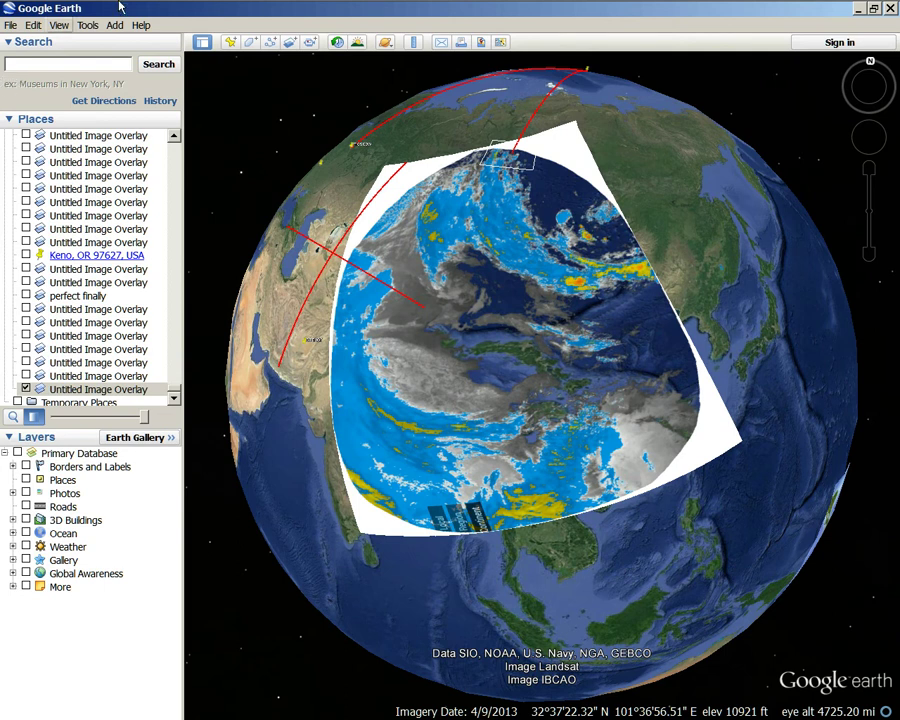
pyautogui.moveTo(412, 344); pyautogui.dragTo(423, 404)
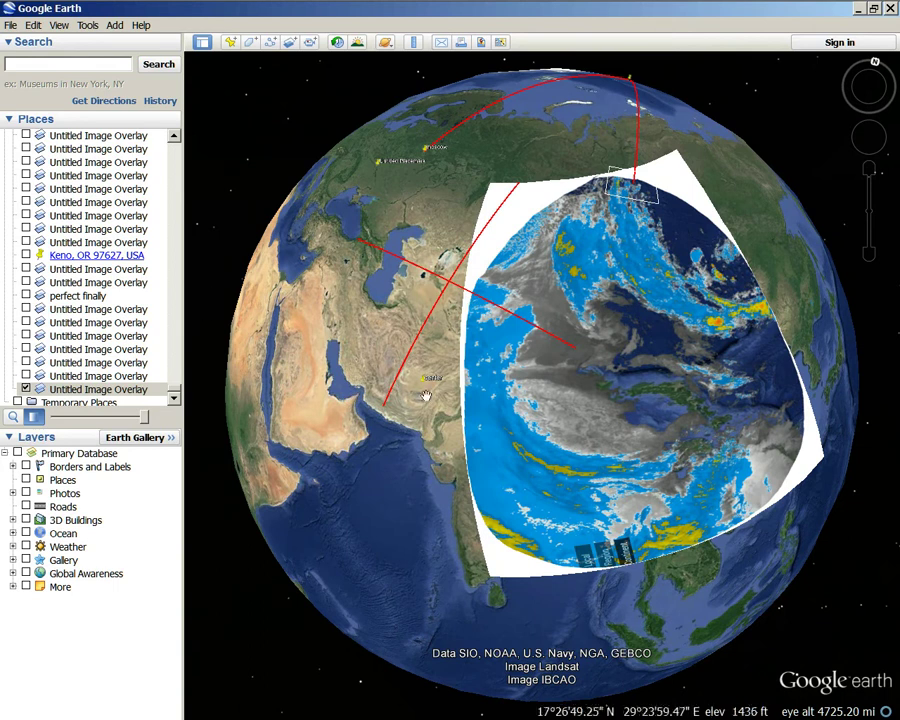
pyautogui.moveTo(742, 446); pyautogui.dragTo(711, 445)
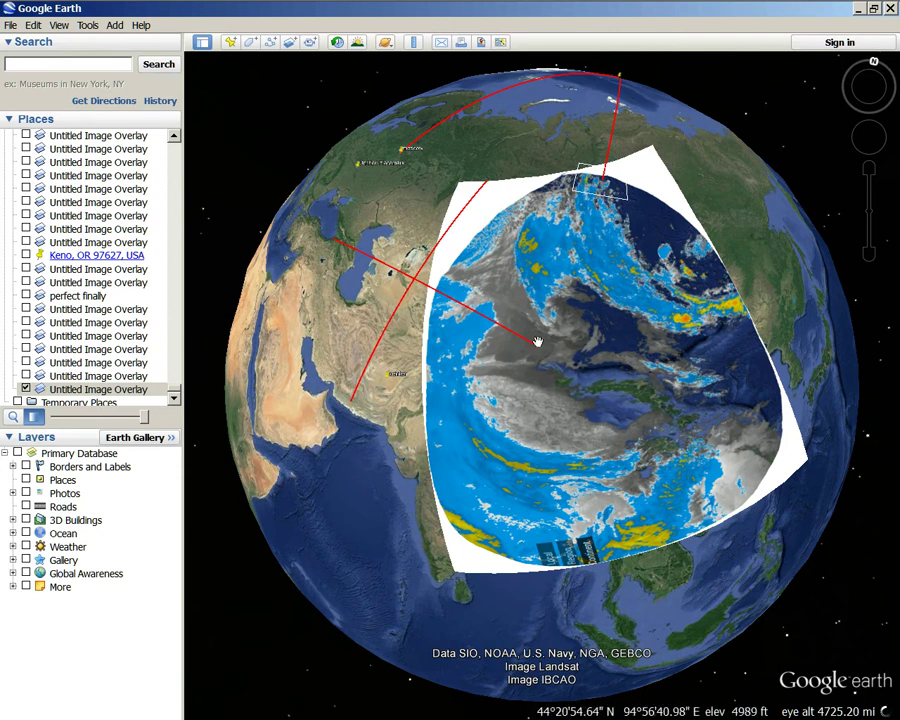
pyautogui.moveTo(715, 457); pyautogui.dragTo(573, 480)
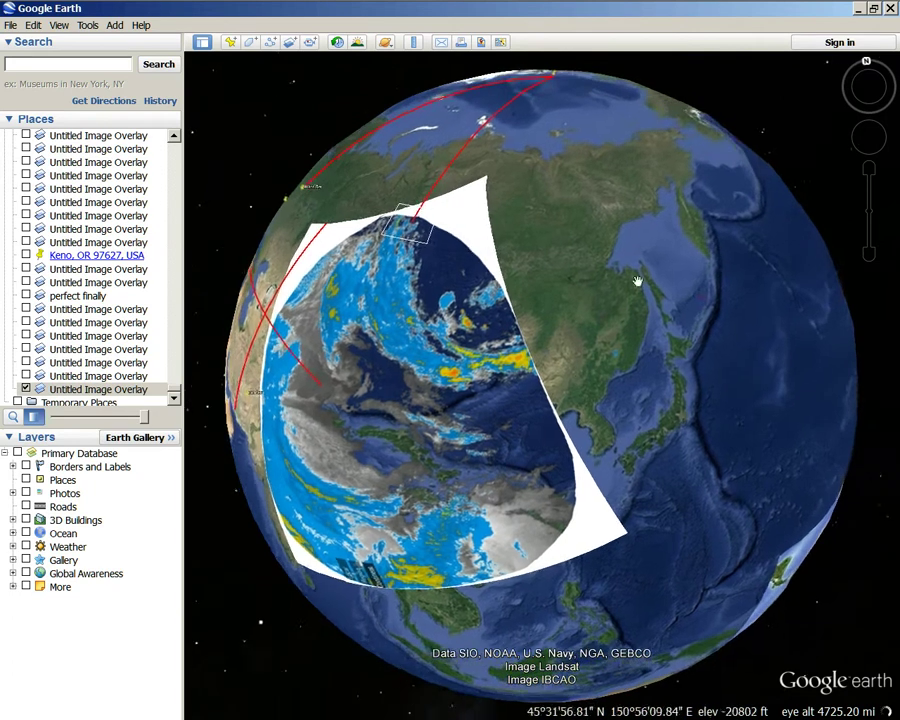
pyautogui.moveTo(335, 393); pyautogui.dragTo(495, 328)
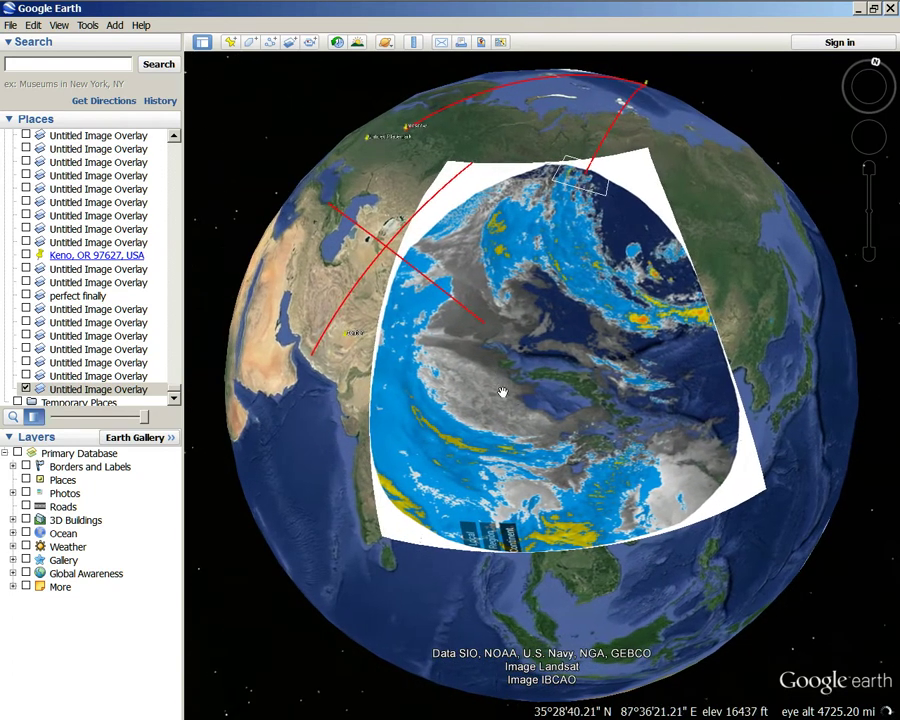
pyautogui.click(511, 398)
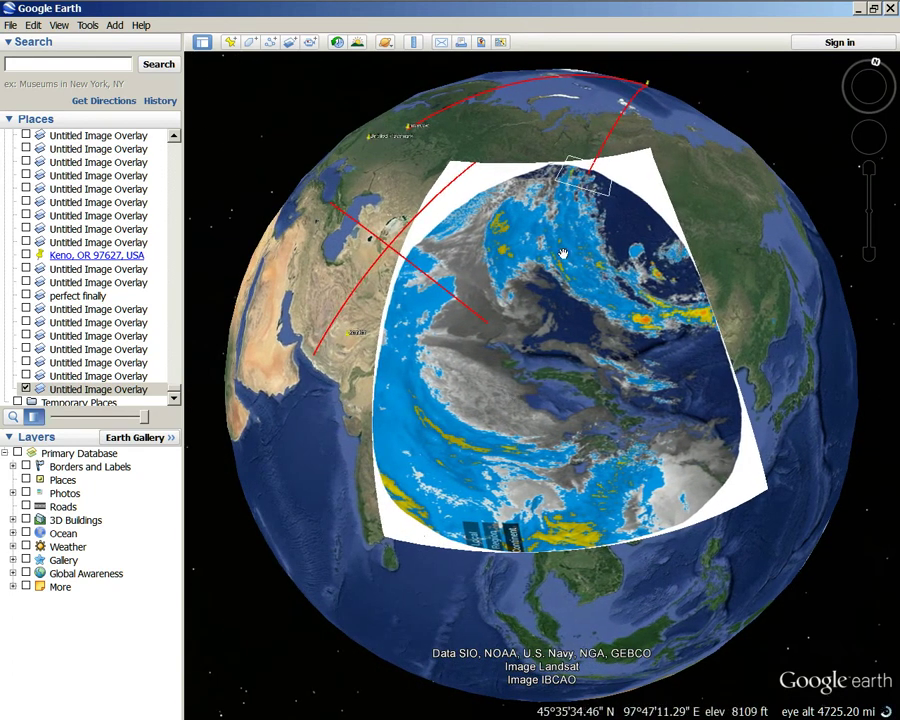
pyautogui.moveTo(143, 424)
pyautogui.mouseDown()
pyautogui.moveTo(38, 418)
pyautogui.moveTo(90, 420)
pyautogui.moveTo(73, 428)
pyautogui.moveTo(145, 419)
pyautogui.mouseUp()
pyautogui.moveTo(639, 400); pyautogui.dragTo(553, 428)
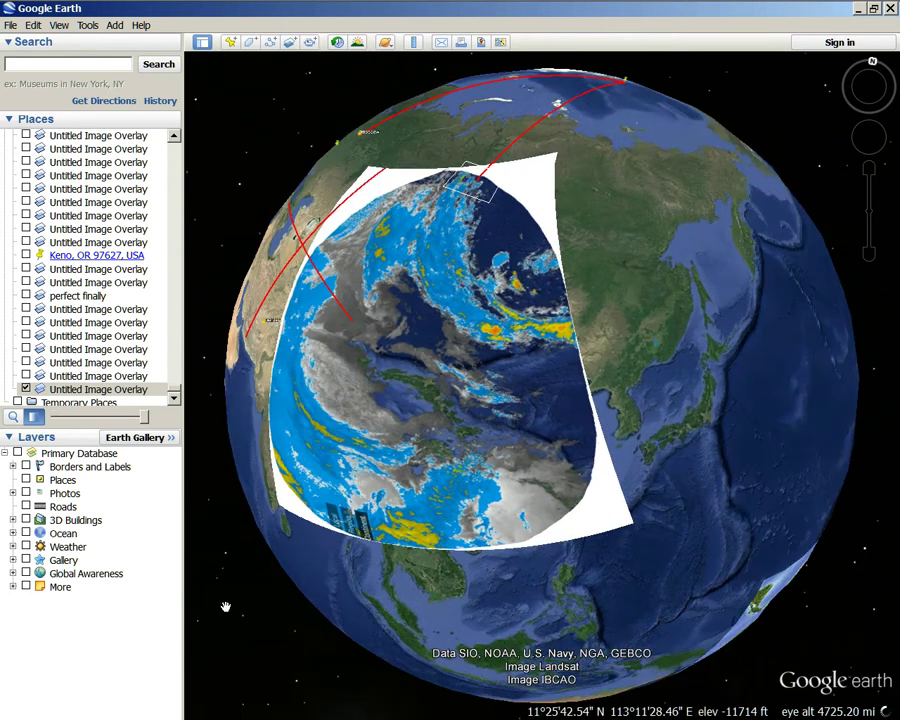
# Turn on the Weather layer and examine the clouds over East Asia and the North Pacific
pyautogui.click(26, 547)
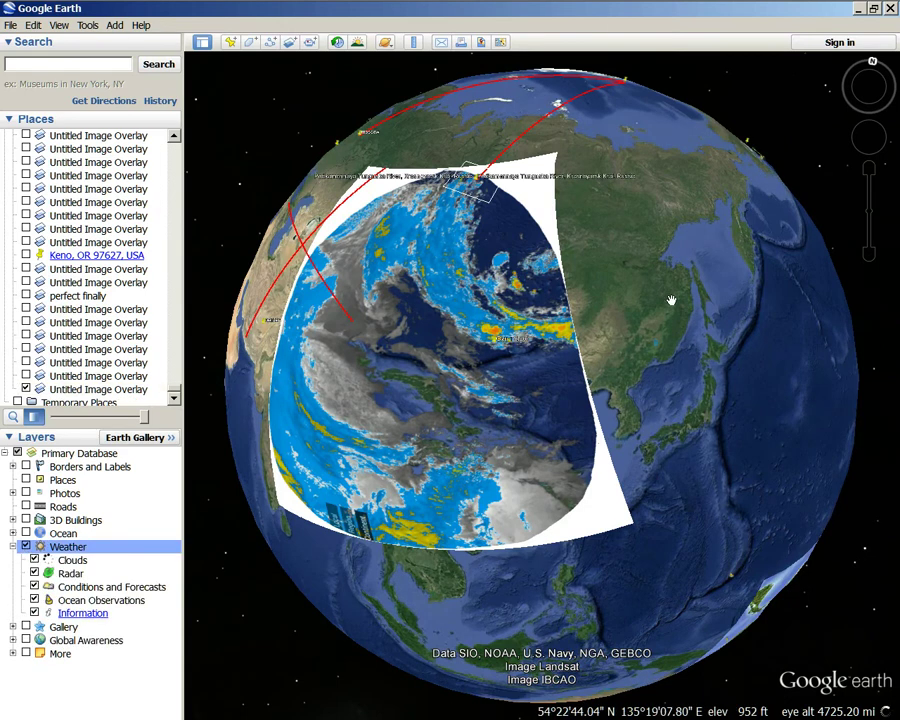
pyautogui.moveTo(726, 373); pyautogui.dragTo(655, 473)
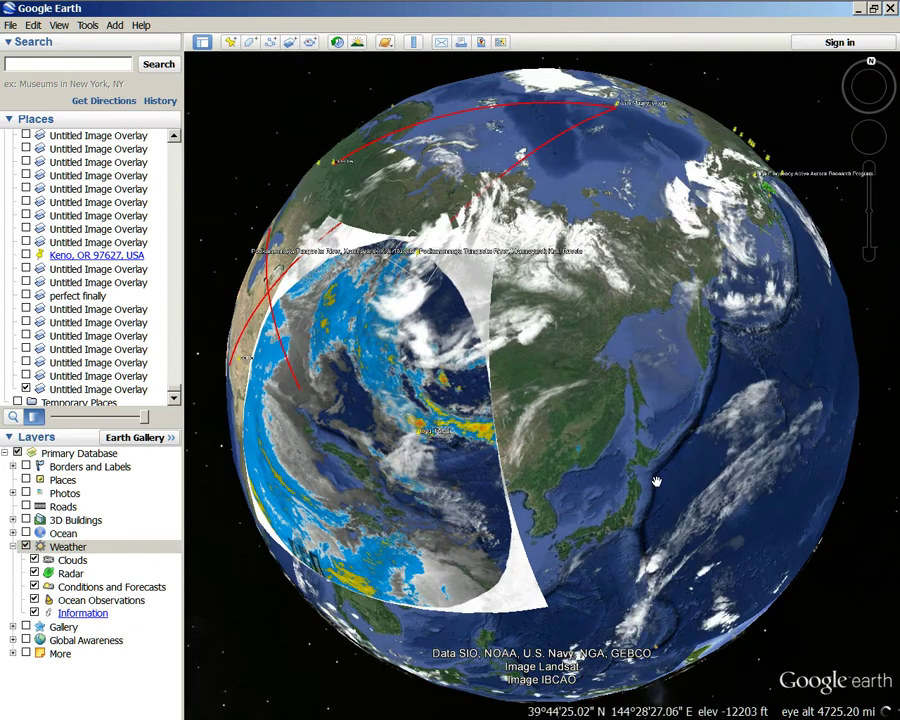
pyautogui.moveTo(301, 569); pyautogui.dragTo(311, 555)
# Check the cloud pattern around Japan on the WunderMap page in Firefox, then return to Google Earth
pyautogui.moveTo(175, 2)
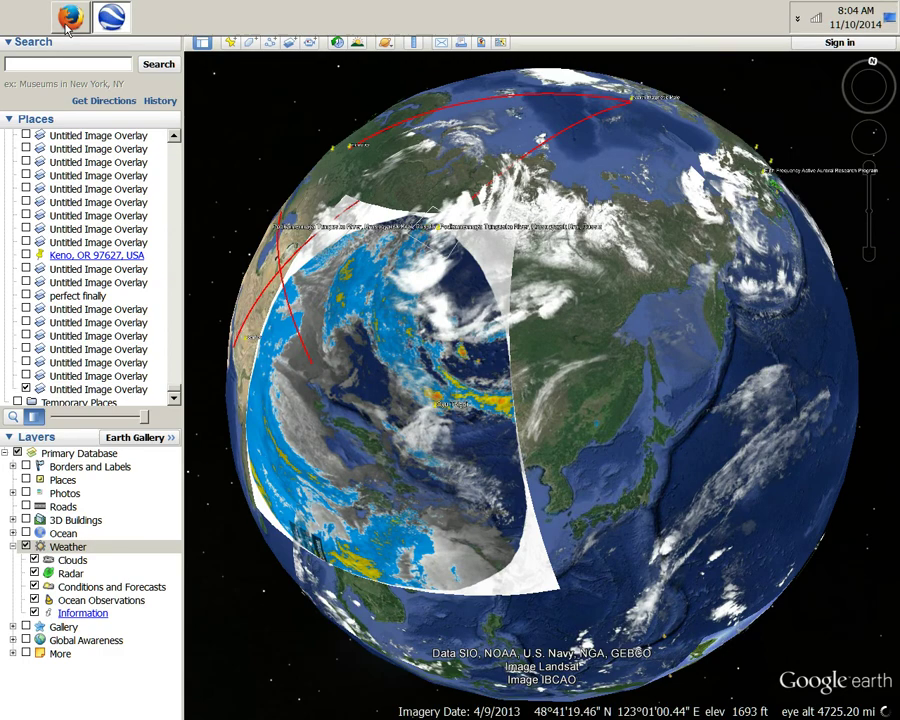
pyautogui.click(68, 18)
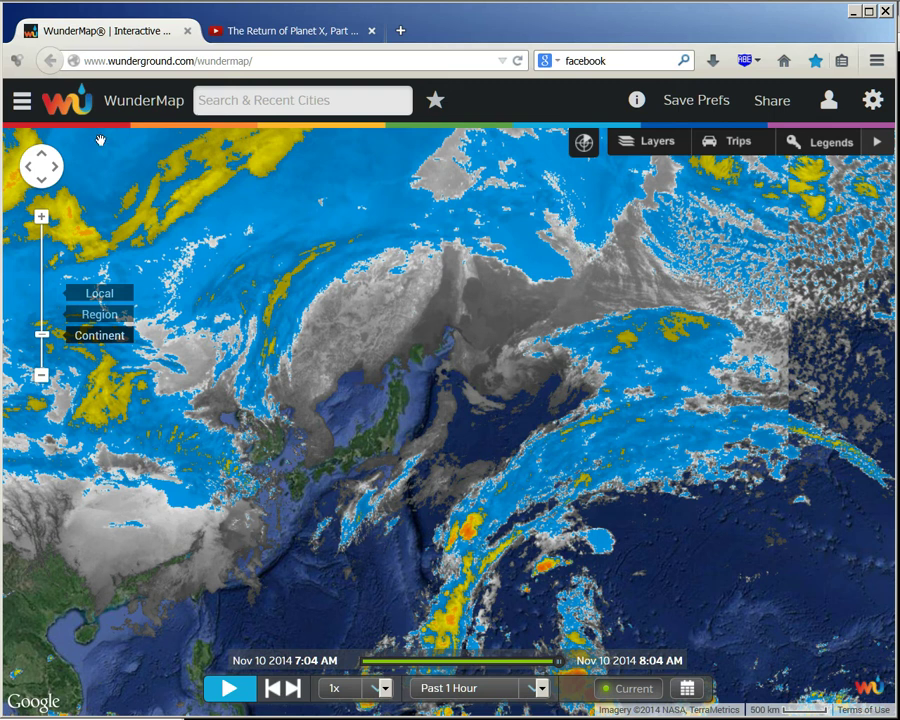
pyautogui.click(114, 14)
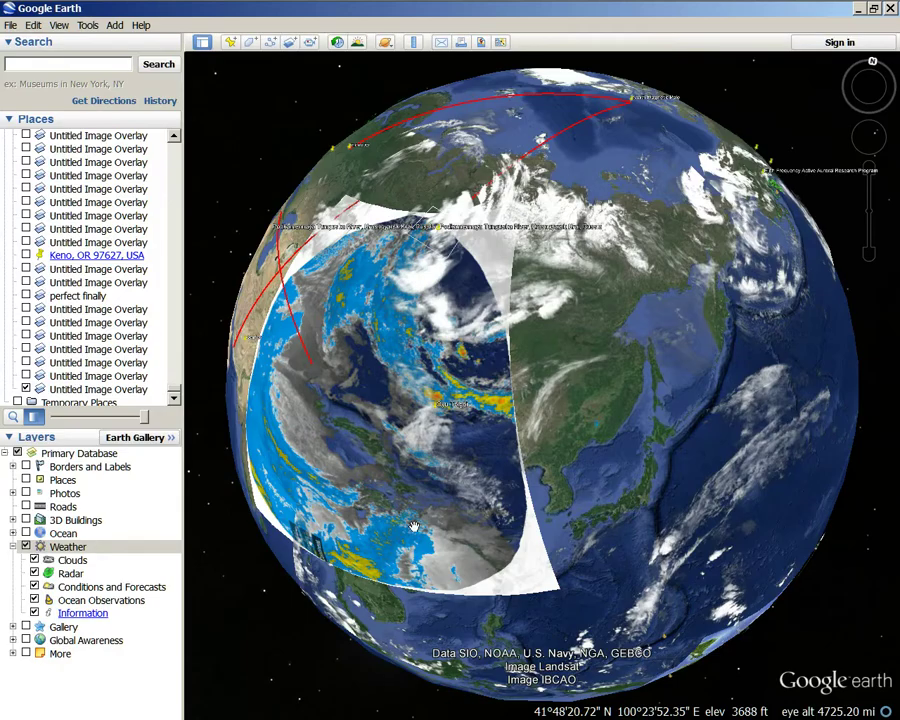
# Inspect the clouds around the image overlay in central Asia and turn off the Weather layer
pyautogui.moveTo(406, 565); pyautogui.dragTo(698, 576)
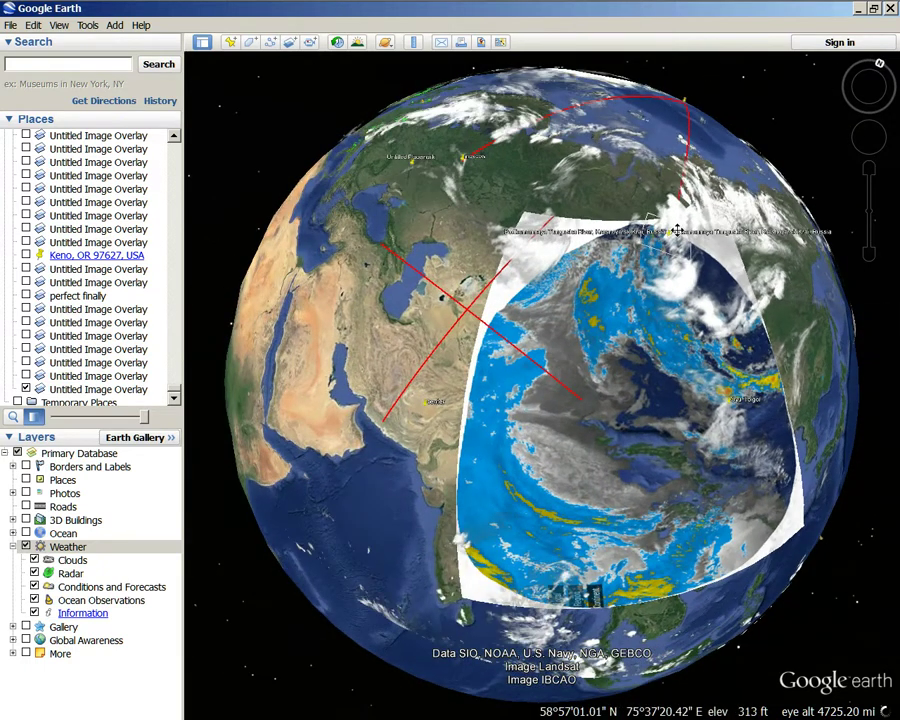
pyautogui.moveTo(643, 538); pyautogui.dragTo(556, 510)
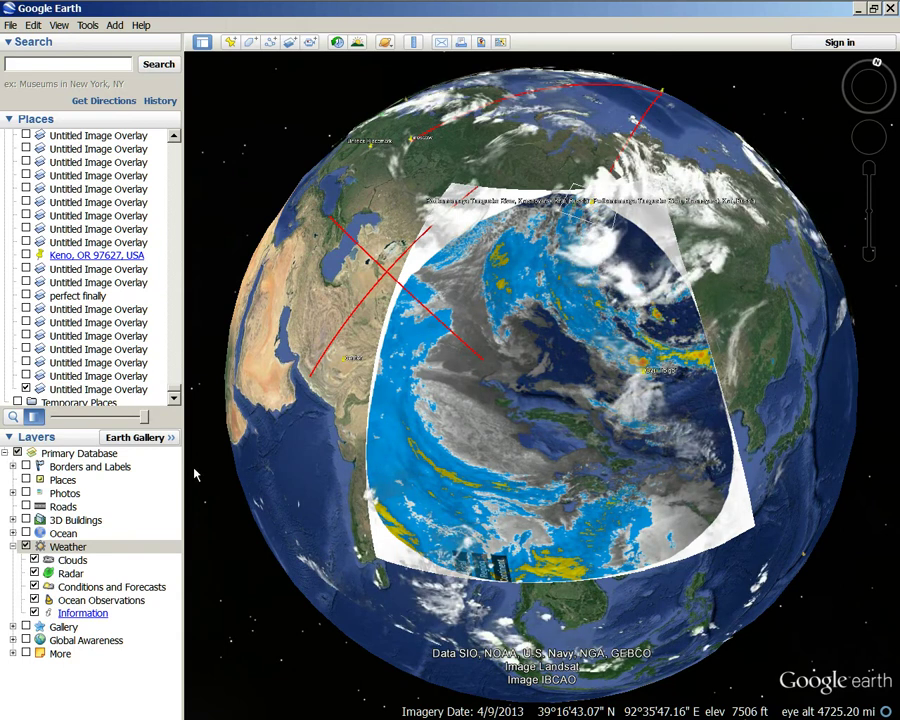
pyautogui.click(25, 547)
pyautogui.moveTo(615, 555); pyautogui.dragTo(655, 518)
# Select the visible image overlay, fade it to fully transparent to reveal Asia's terrain, and restore its full opacity
pyautogui.click(140, 389)
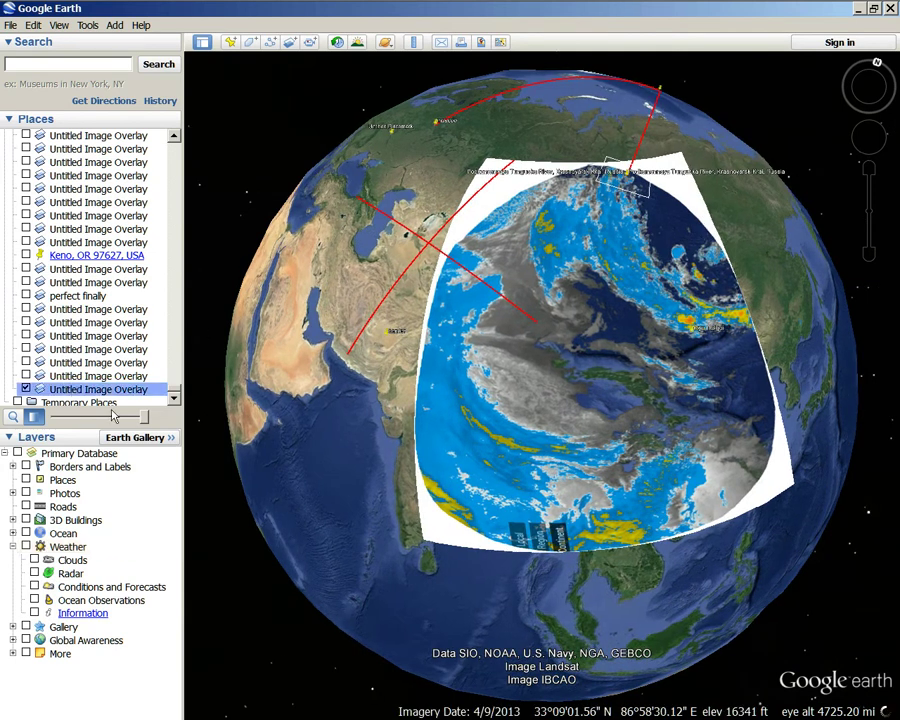
pyautogui.moveTo(140, 424); pyautogui.dragTo(57, 420)
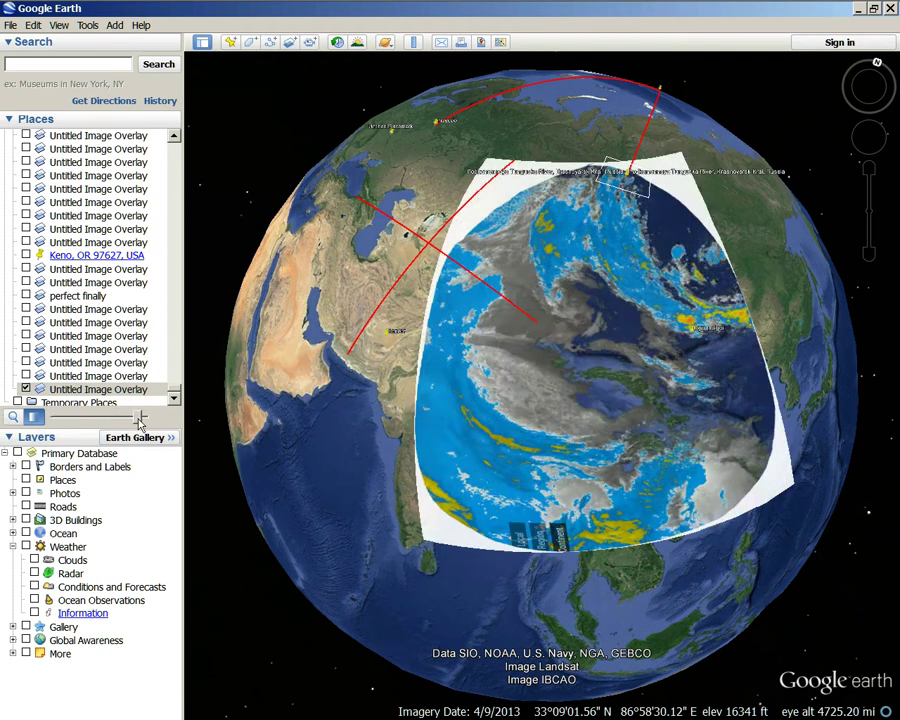
pyautogui.moveTo(140, 424); pyautogui.dragTo(289, 371)
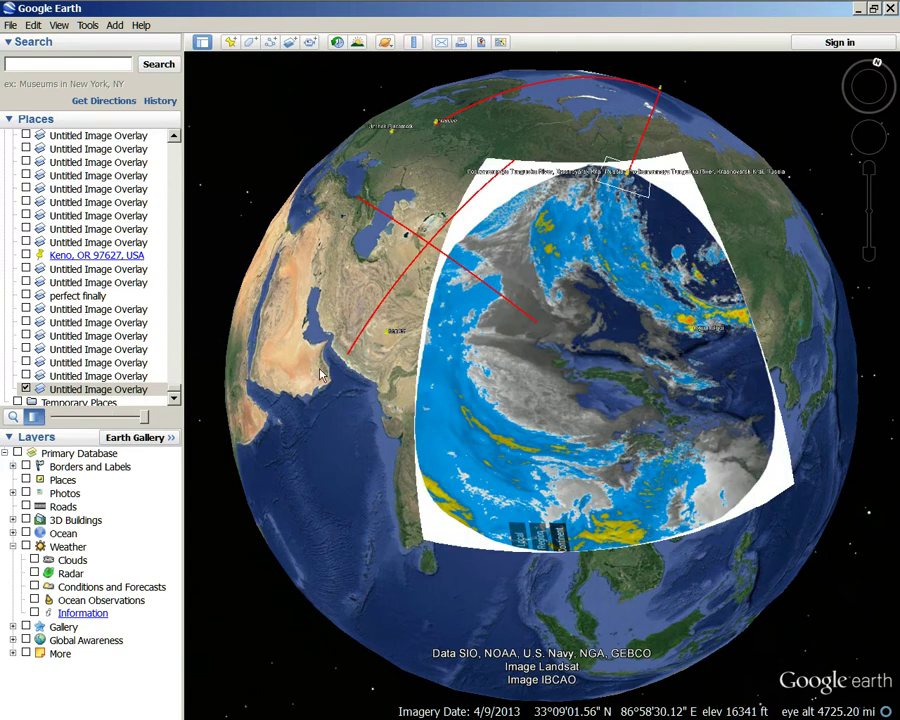
pyautogui.moveTo(373, 375); pyautogui.dragTo(330, 360)
pyautogui.moveTo(145, 418); pyautogui.dragTo(56, 418)
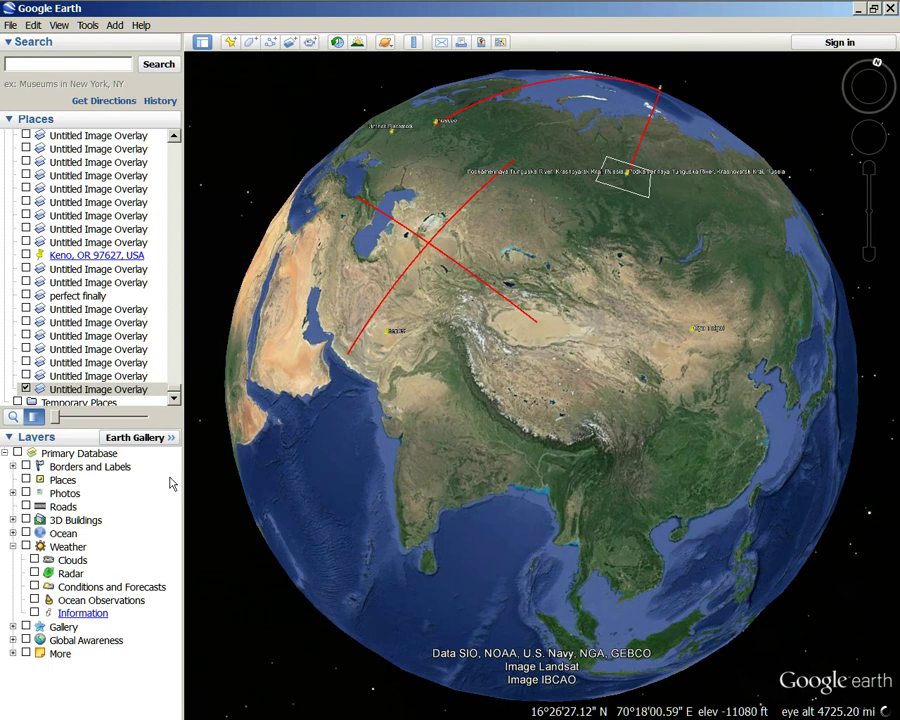
pyautogui.moveTo(54, 416); pyautogui.dragTo(496, 426)
# Rotate the globe until the Japan shown in the overlay appears upright and examine its cloud bands up close
pyautogui.moveTo(656, 490); pyautogui.dragTo(440, 346)
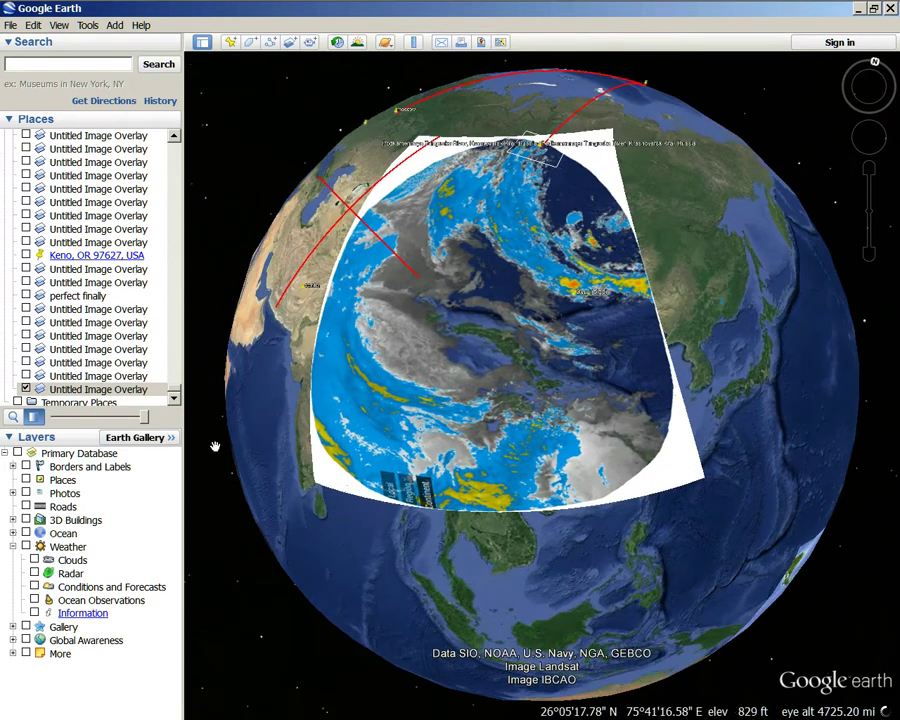
pyautogui.moveTo(148, 420)
pyautogui.mouseDown()
pyautogui.moveTo(27, 421)
pyautogui.moveTo(165, 421)
pyautogui.mouseUp()
pyautogui.moveTo(878, 426); pyautogui.dragTo(600, 690)
pyautogui.moveTo(352, 158); pyautogui.dragTo(645, 138)
pyautogui.moveTo(718, 441); pyautogui.dragTo(645, 496)
pyautogui.scroll(4, 615, 529)
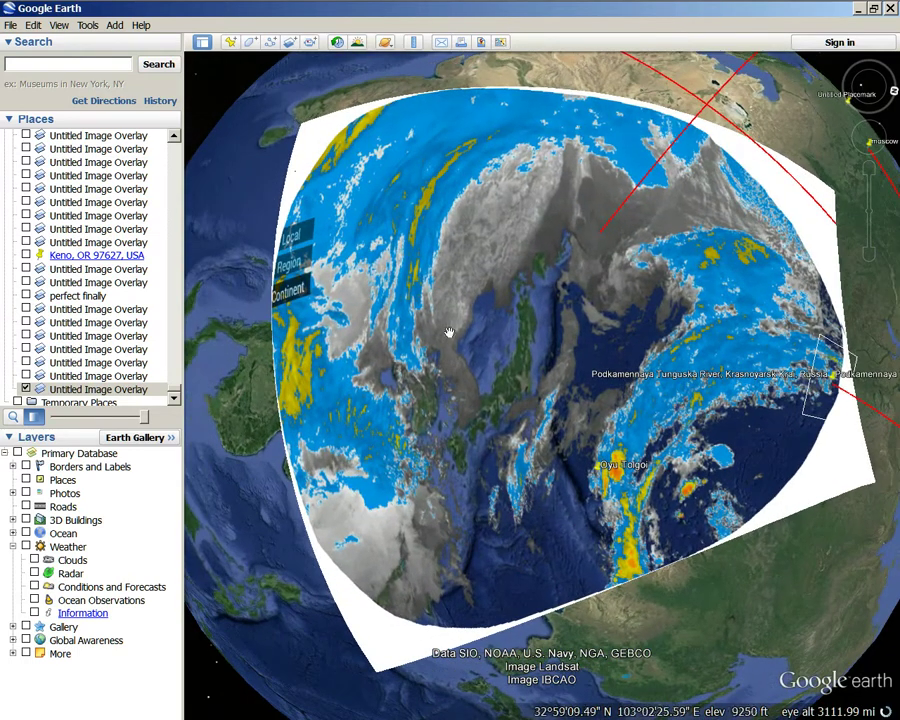
pyautogui.moveTo(310, 20)
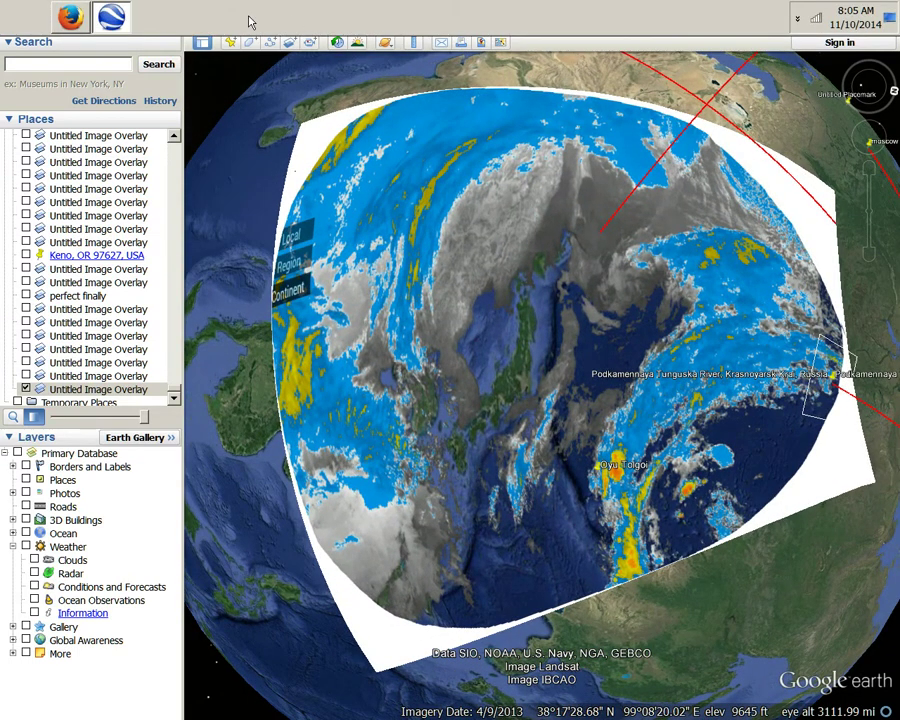
# Compare the actual location of Japan with the overlay placed over China and Mongolia
pyautogui.scroll(-5, 472, 314)
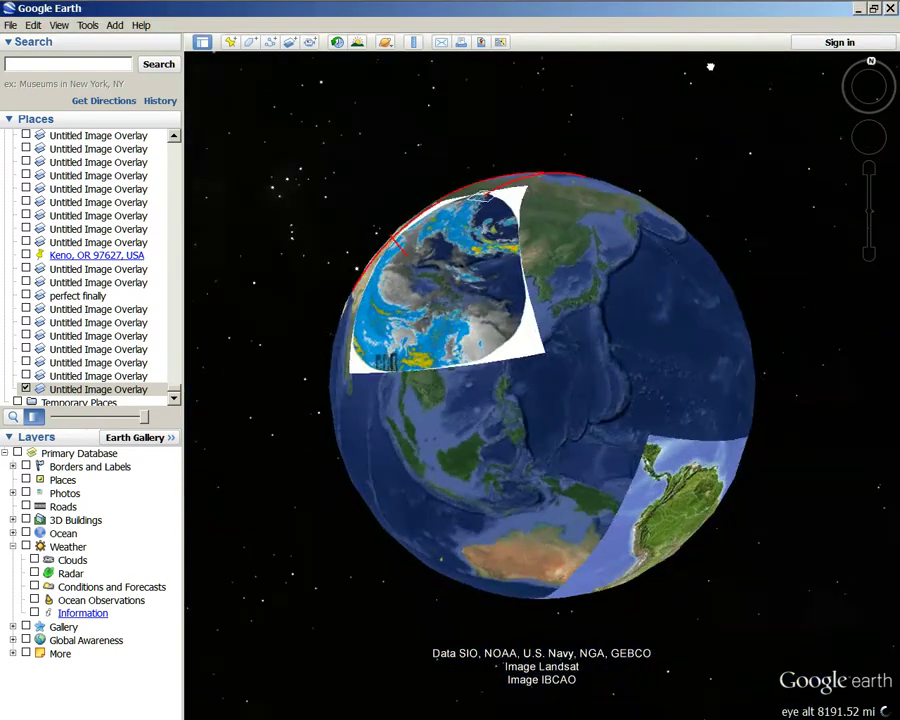
pyautogui.doubleClick(601, 322)
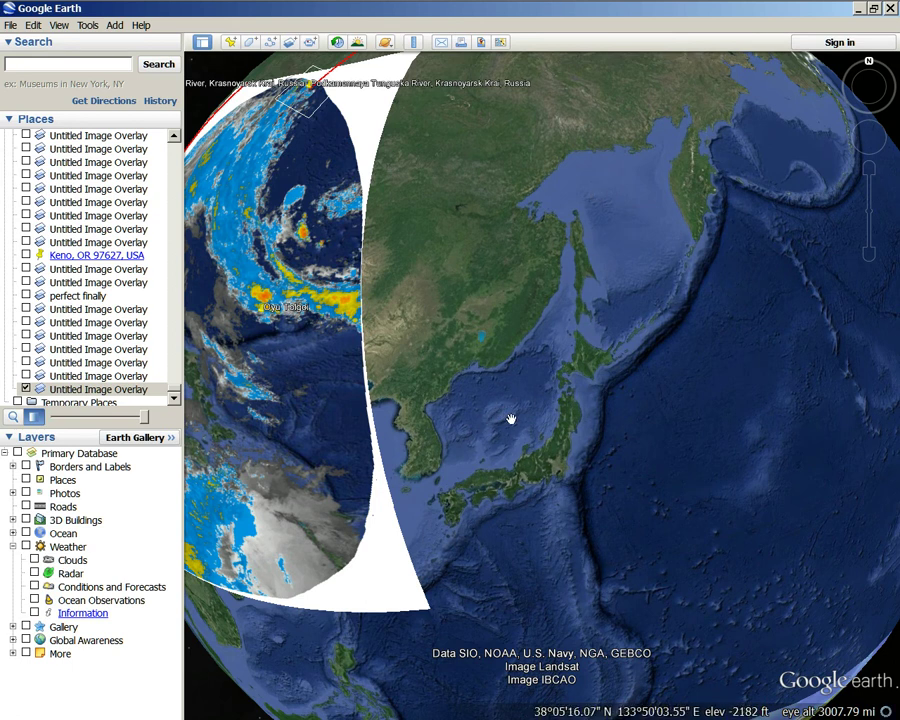
pyautogui.moveTo(276, 523); pyautogui.dragTo(712, 525)
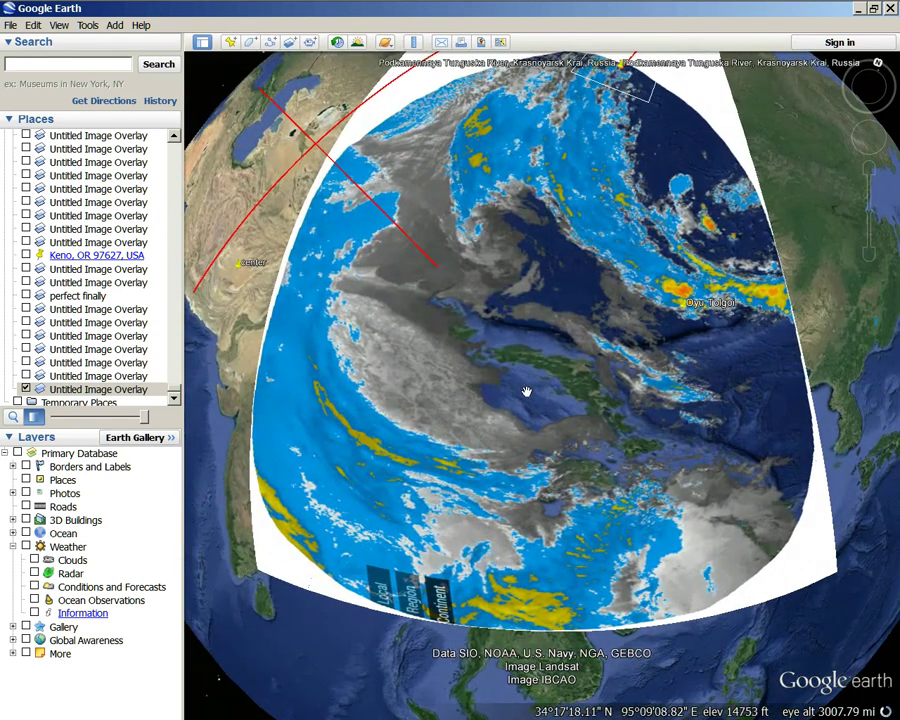
# Fade the overlay out over the Tibetan Plateau to compare the terrain with the cloud shapes, then make it opaque again
pyautogui.moveTo(143, 420); pyautogui.dragTo(57, 418)
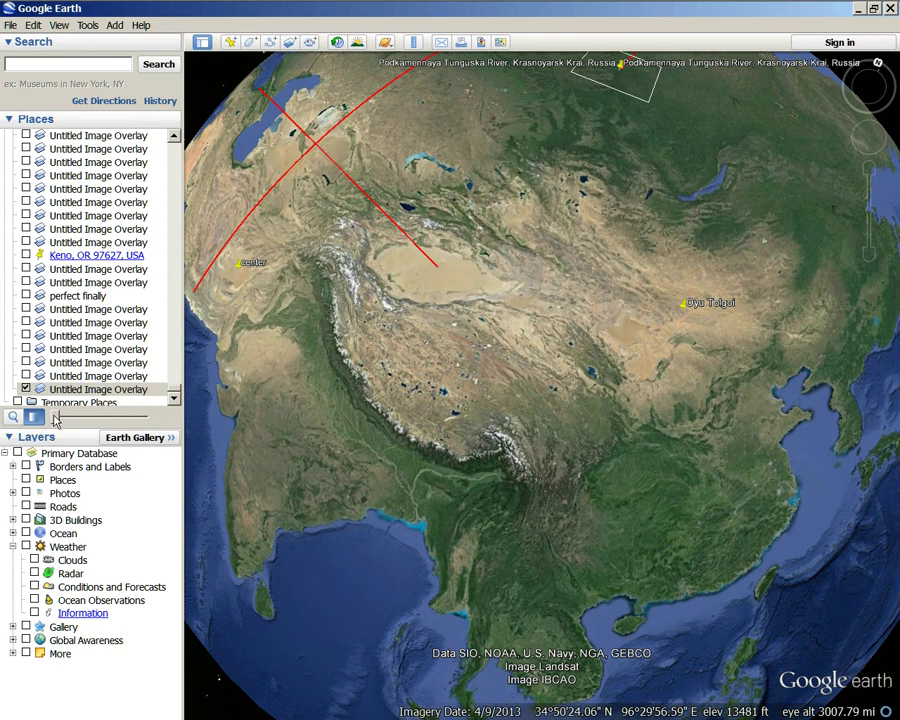
pyautogui.moveTo(56, 418); pyautogui.dragTo(165, 424)
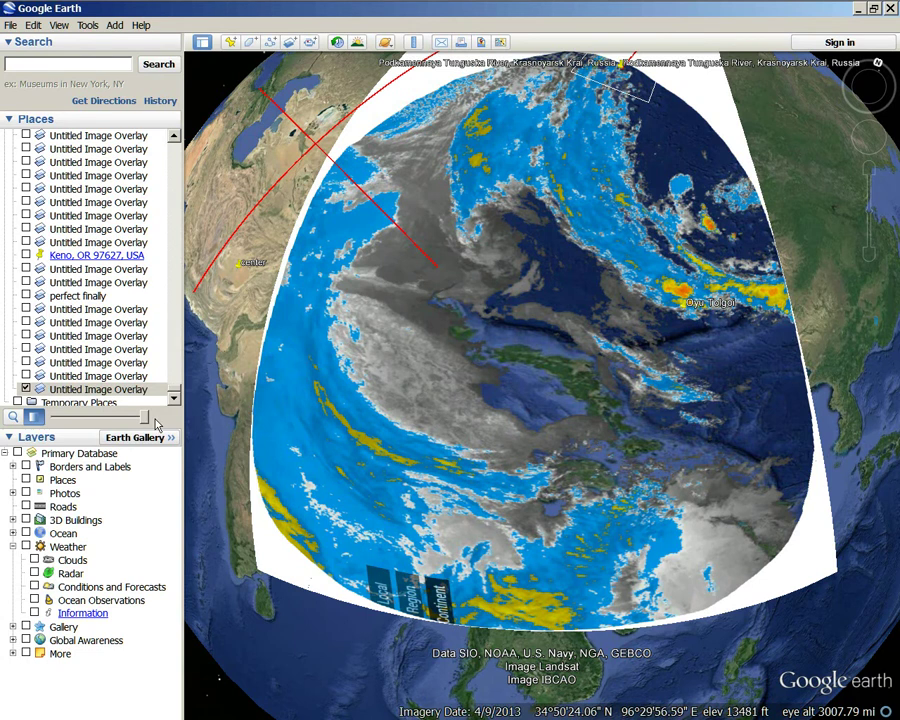
pyautogui.moveTo(148, 420)
pyautogui.mouseDown()
pyautogui.moveTo(30, 418)
pyautogui.moveTo(172, 428)
pyautogui.moveTo(10, 432)
pyautogui.moveTo(172, 427)
pyautogui.moveTo(27, 420)
pyautogui.moveTo(125, 420)
pyautogui.moveTo(20, 420)
pyautogui.moveTo(95, 420)
pyautogui.moveTo(13, 432)
pyautogui.moveTo(173, 432)
pyautogui.moveTo(5, 428)
pyautogui.moveTo(150, 428)
pyautogui.moveTo(24, 428)
pyautogui.moveTo(146, 422)
pyautogui.mouseUp()
# View the whole globe and examine the overlay's position relative to the Indian Ocean and Southeast Asia
pyautogui.scroll(-5, 391, 452)
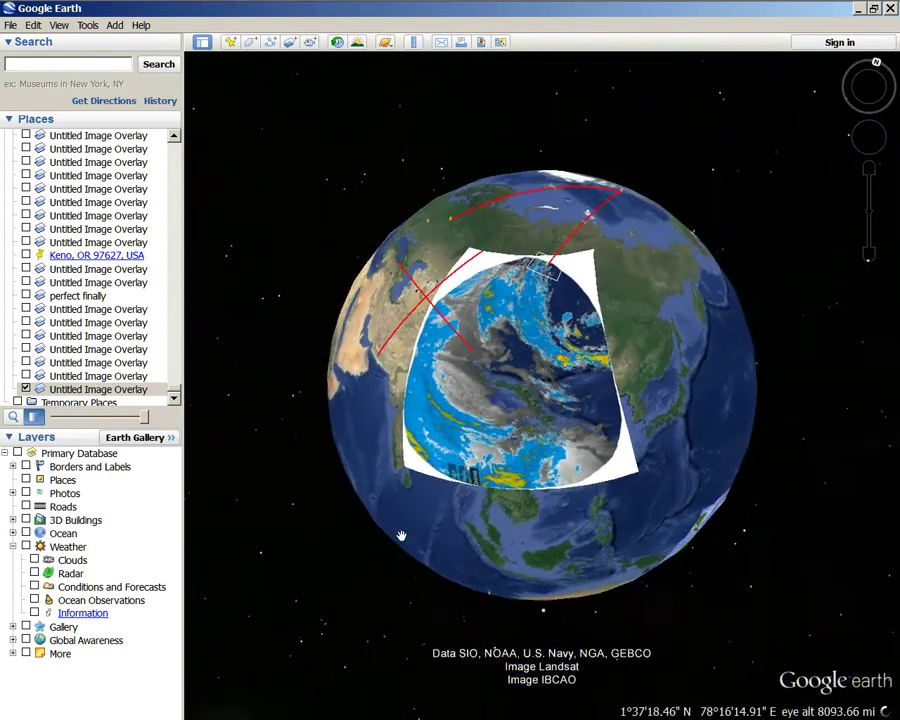
pyautogui.moveTo(410, 546); pyautogui.dragTo(706, 541)
pyautogui.moveTo(554, 558); pyautogui.dragTo(530, 394)
pyautogui.moveTo(683, 403); pyautogui.dragTo(479, 509)
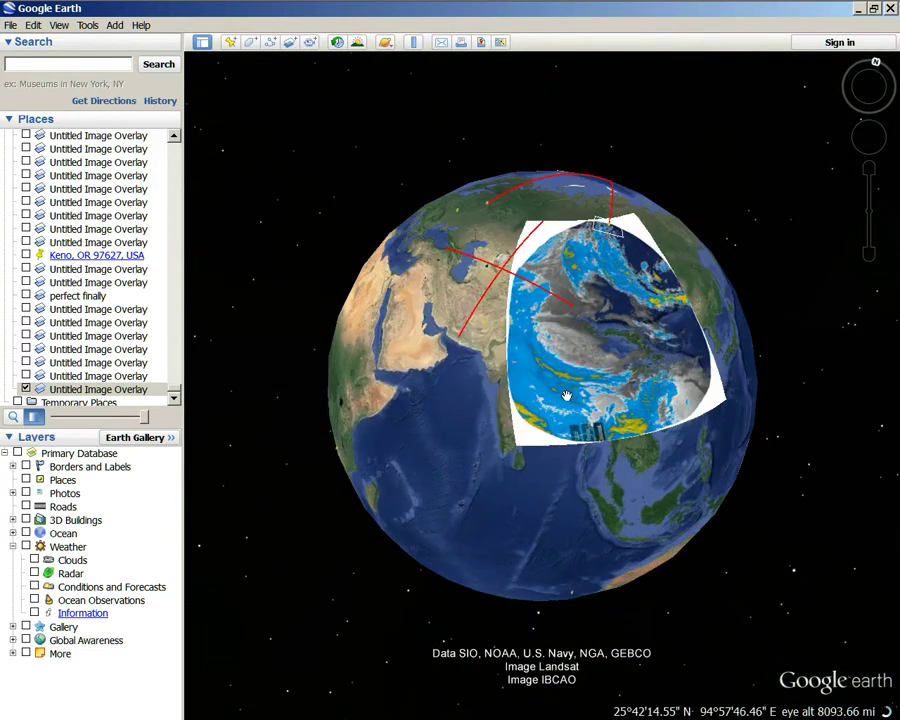
# Compare the view of Africa with East Asia and the real Japan beside the satellite cloud overlay
pyautogui.moveTo(531, 458); pyautogui.dragTo(490, 416)
pyautogui.moveTo(419, 455); pyautogui.dragTo(740, 354)
pyautogui.scroll(4, 530, 472)
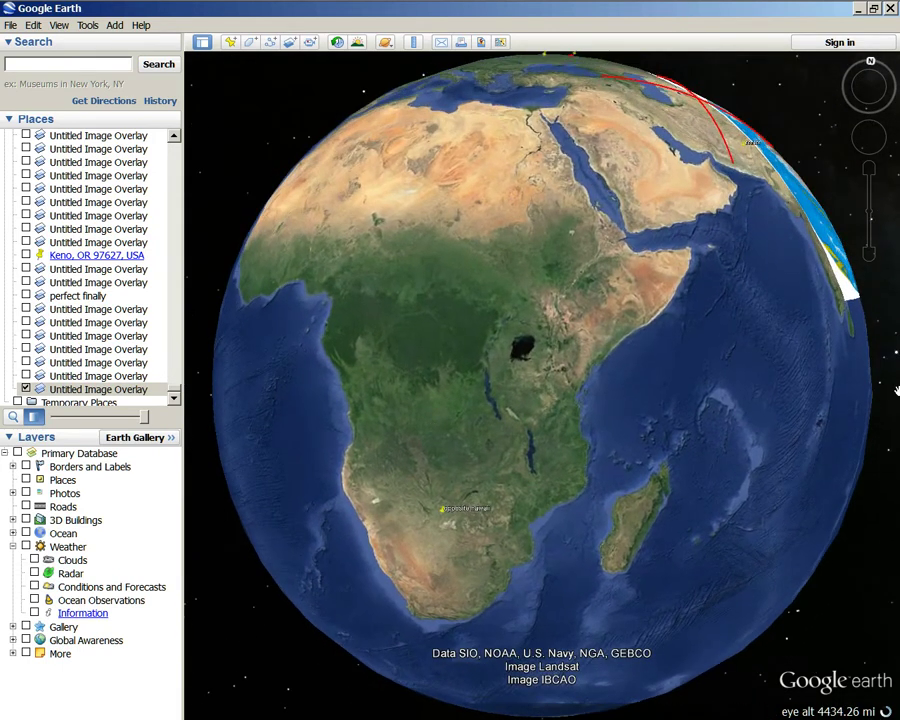
pyautogui.moveTo(894, 392); pyautogui.dragTo(530, 408)
pyautogui.moveTo(896, 441); pyautogui.dragTo(623, 567)
pyautogui.moveTo(464, 541); pyautogui.dragTo(496, 643)
pyautogui.moveTo(474, 519); pyautogui.dragTo(485, 587)
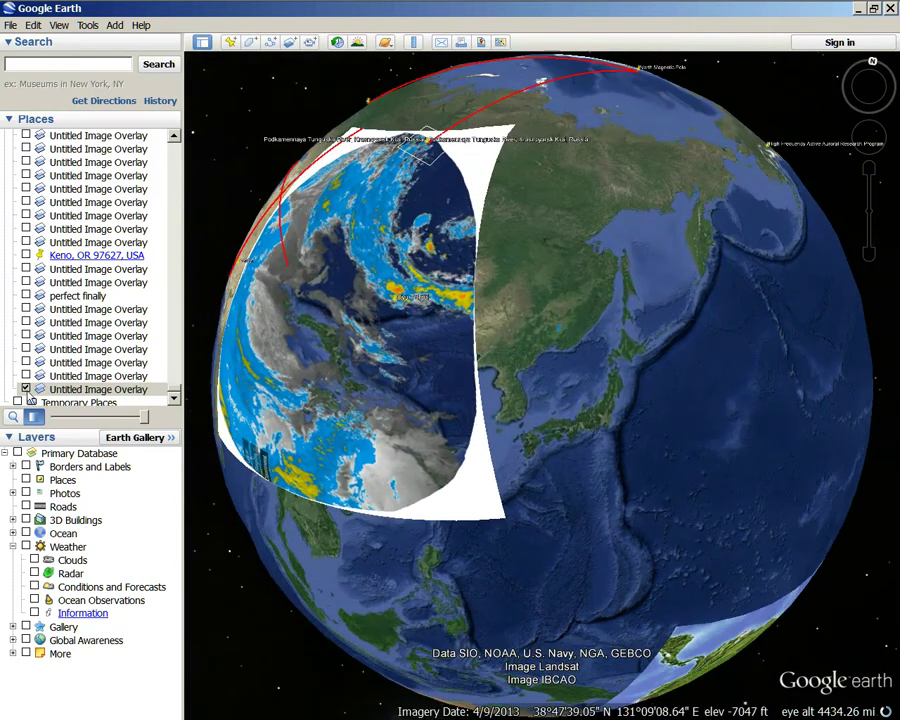
# Hide the satellite cloud overlay and frame Japan, Korea and northeastern China in the view
pyautogui.click(26, 389)
pyautogui.moveTo(265, 210); pyautogui.dragTo(515, 489)
pyautogui.scroll(3, 511, 483)
pyautogui.moveTo(441, 330); pyautogui.dragTo(484, 462)
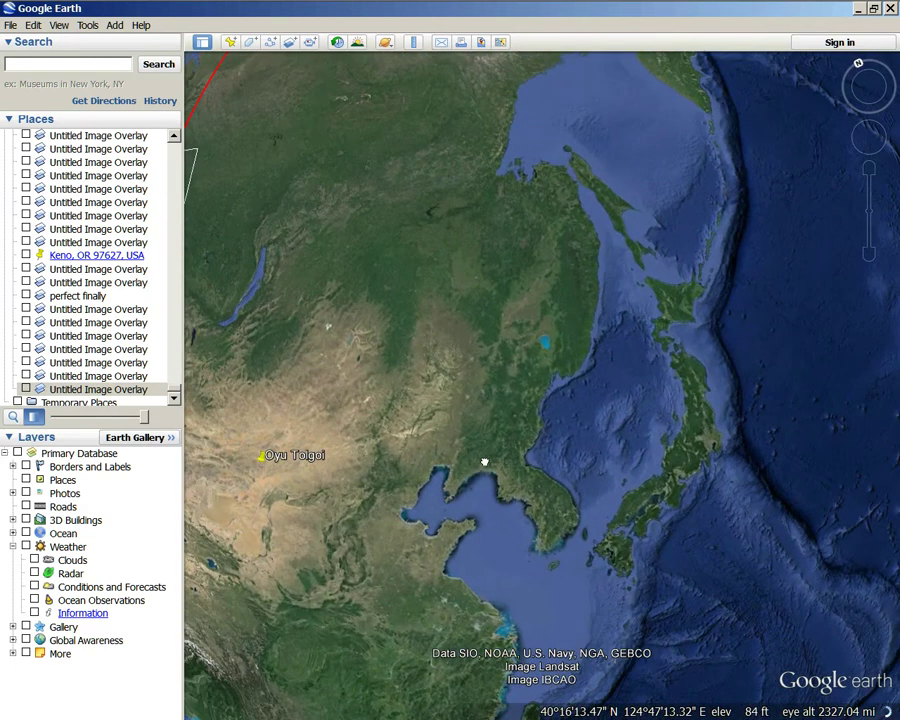
# Save the current view as a JPEG image named "sea of japan" in the today folder
pyautogui.click(10, 25)
pyautogui.moveTo(217, 59)
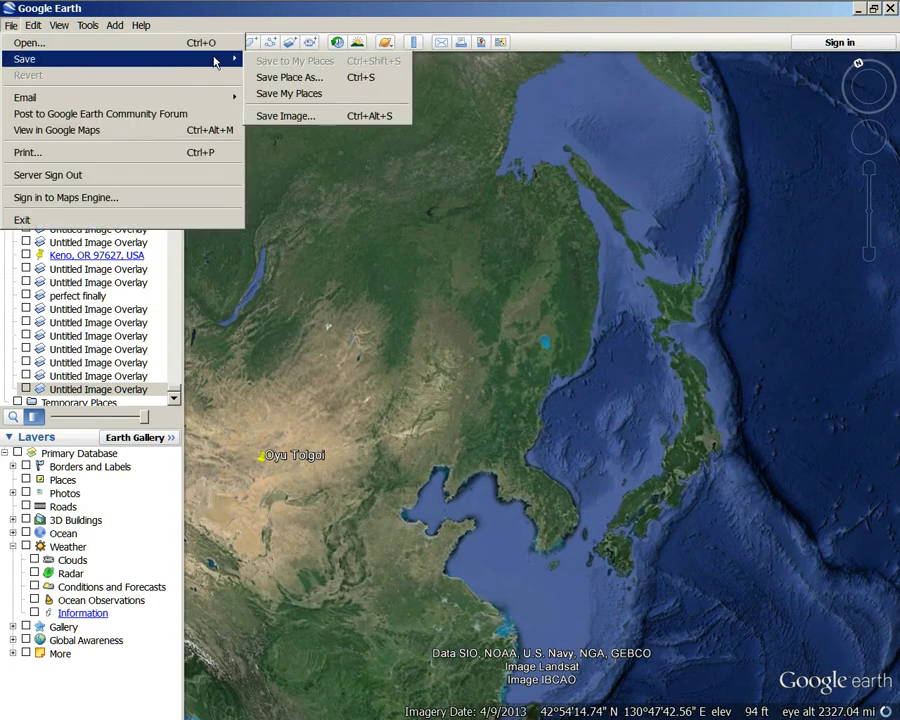
pyautogui.click(295, 118)
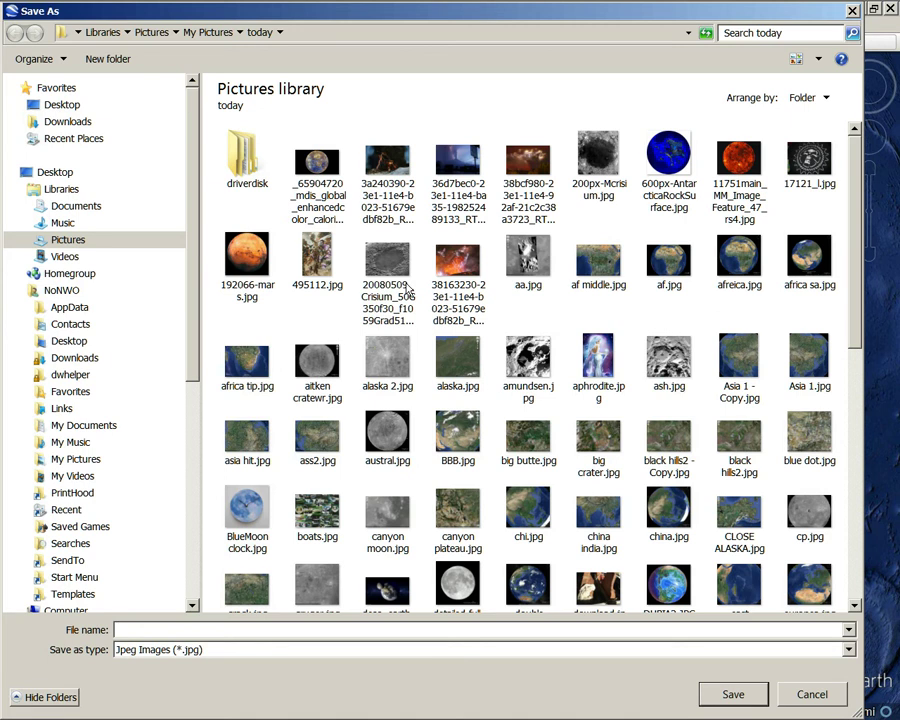
pyautogui.write('sea of japan')
pyautogui.press('Return')
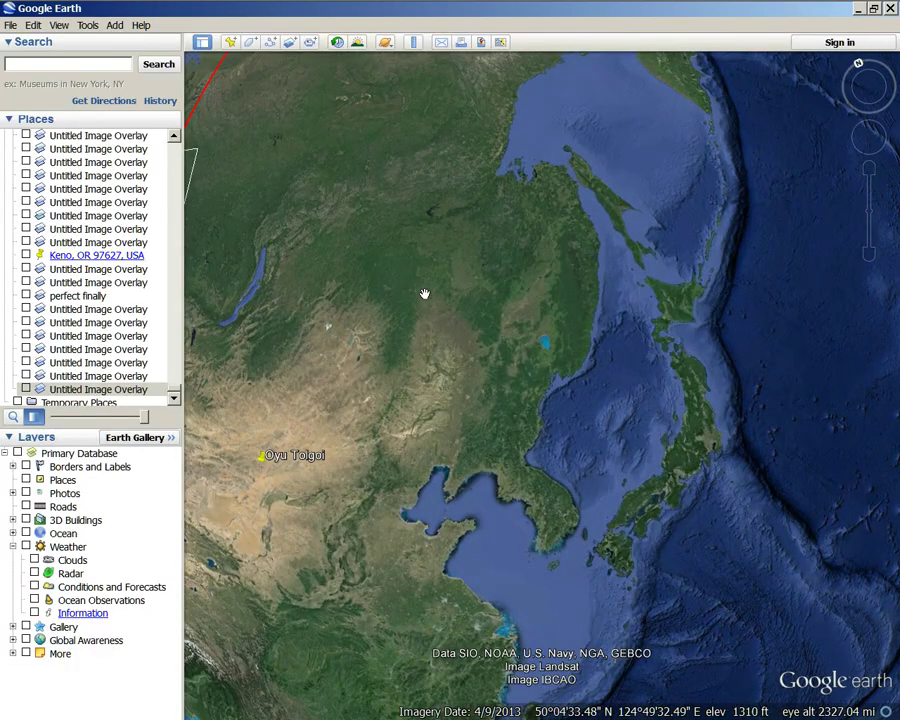
# Start a new image overlay over Africa using sea of japan.jpg from the today folder
pyautogui.scroll(-5, 358, 402)
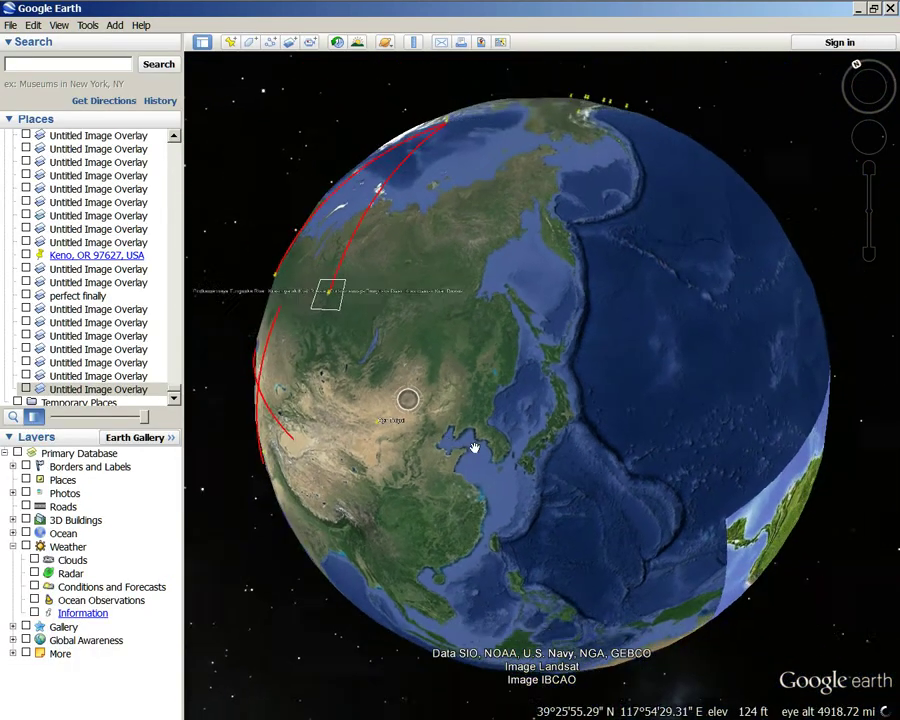
pyautogui.moveTo(508, 502); pyautogui.dragTo(595, 530)
pyautogui.scroll(5, 593, 512)
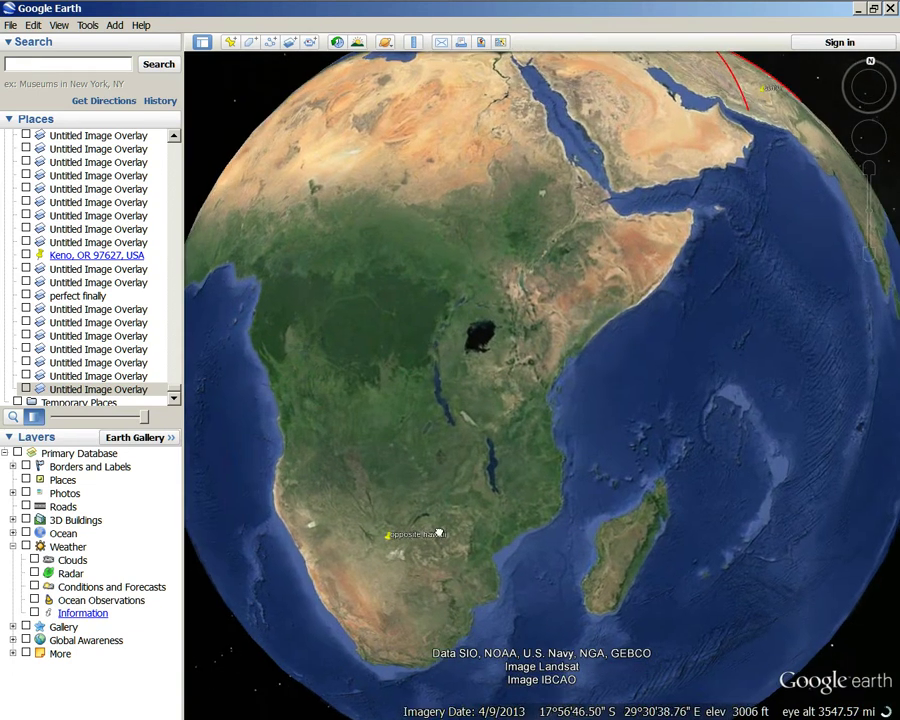
pyautogui.moveTo(439, 533); pyautogui.dragTo(474, 544)
pyautogui.moveTo(564, 498); pyautogui.dragTo(601, 516)
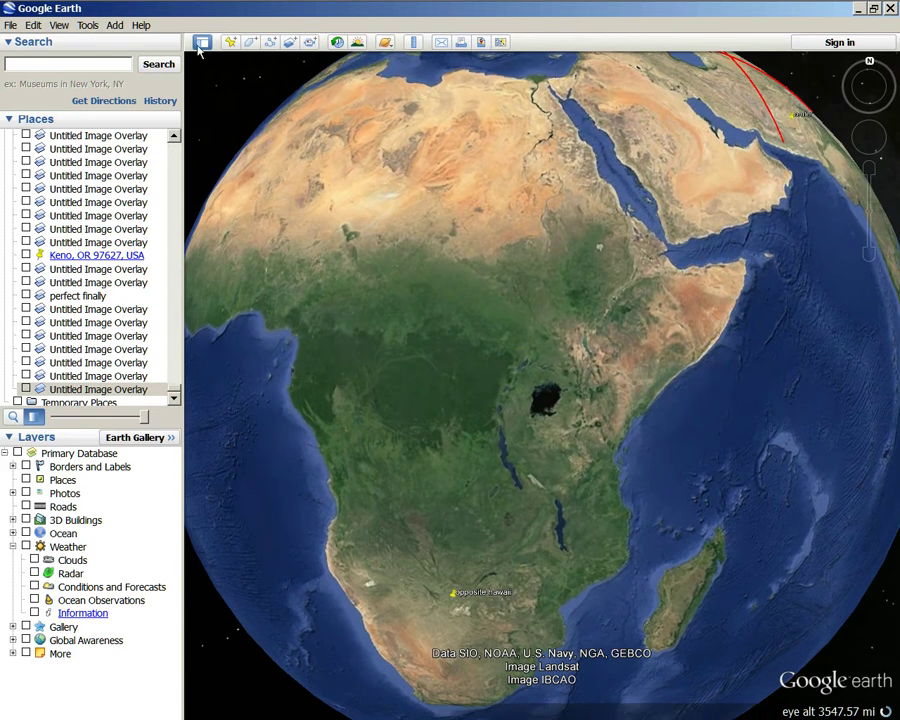
pyautogui.click(290, 42)
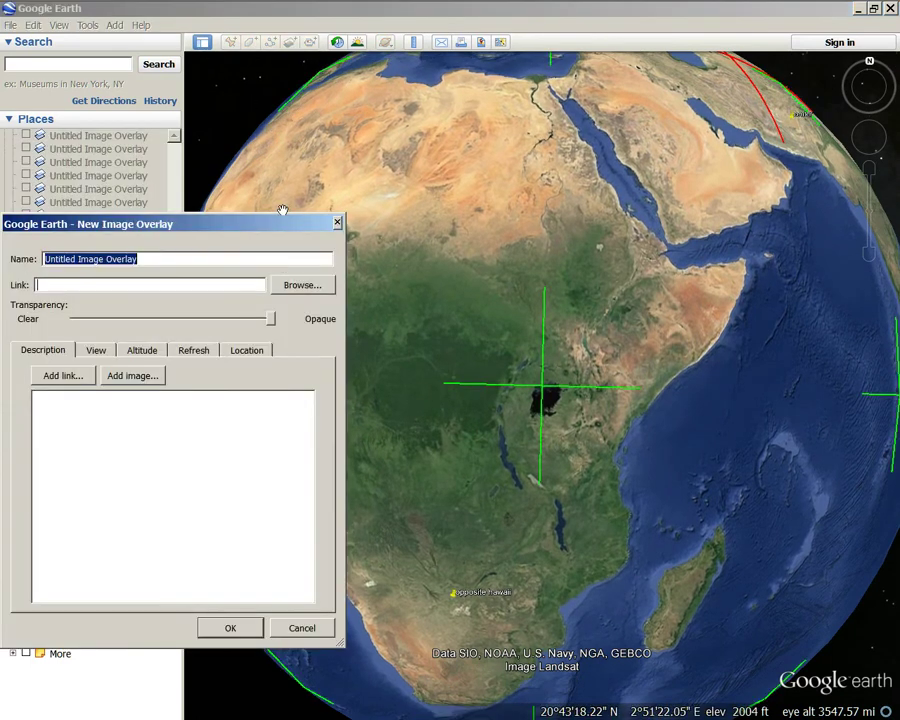
pyautogui.click(303, 284)
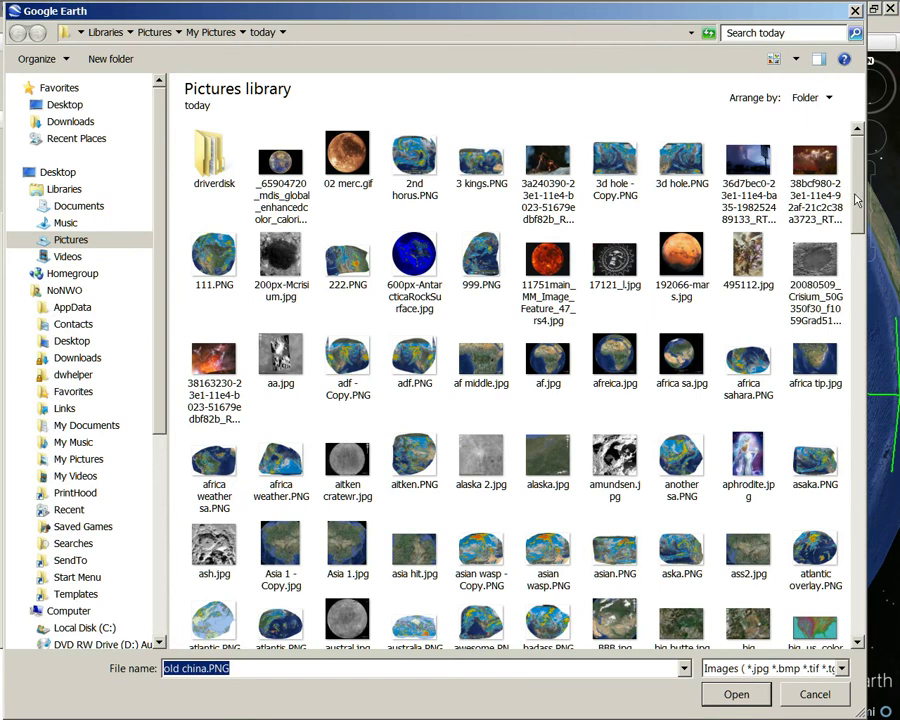
pyautogui.moveTo(865, 190); pyautogui.dragTo(868, 308)
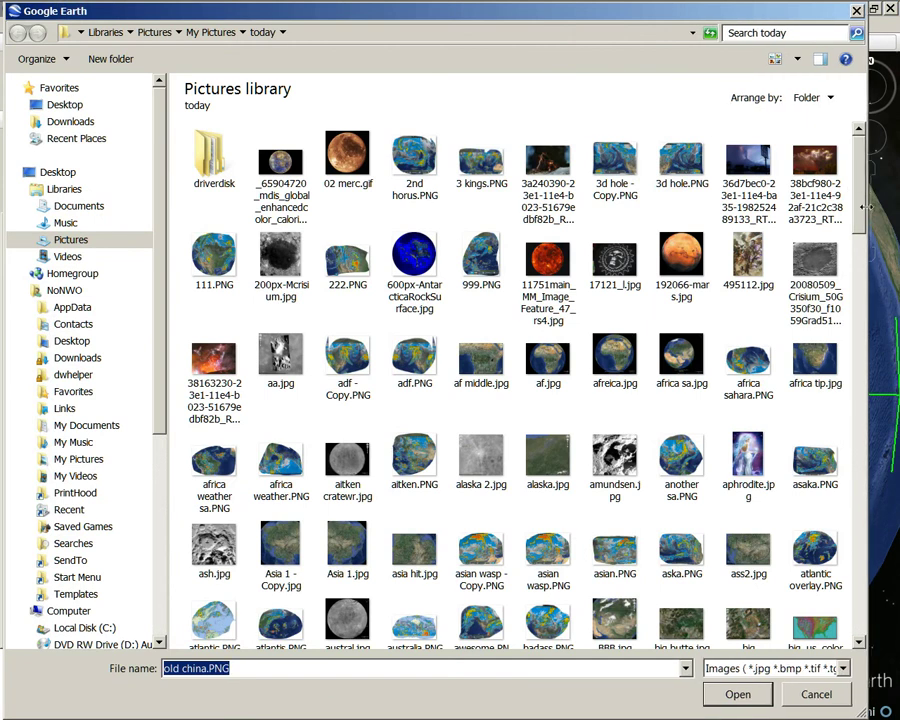
pyautogui.moveTo(866, 207); pyautogui.dragTo(864, 482)
pyautogui.scroll(-5, 745, 190)
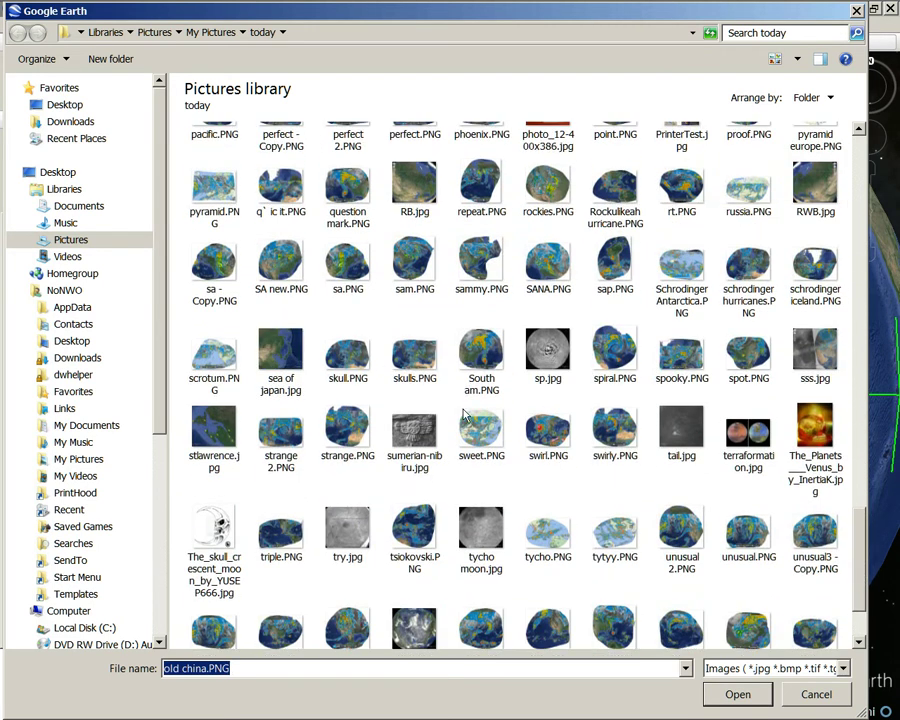
pyautogui.click(284, 362)
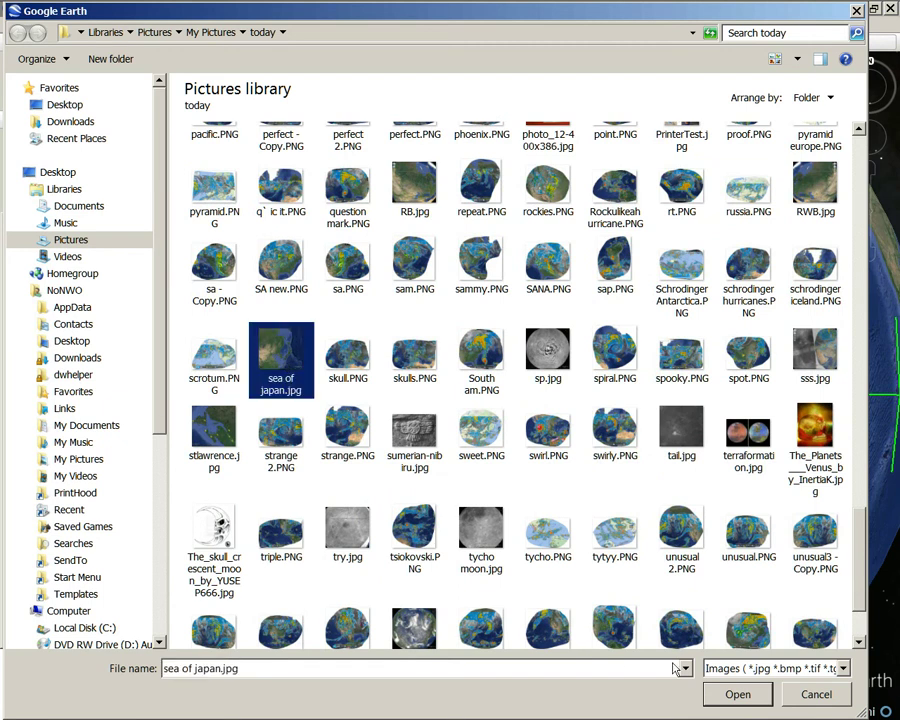
pyautogui.click(738, 694)
# Shrink the Sea of Japan overlay from its north and east edges and move it over central Africa
pyautogui.scroll(-5, 628, 430)
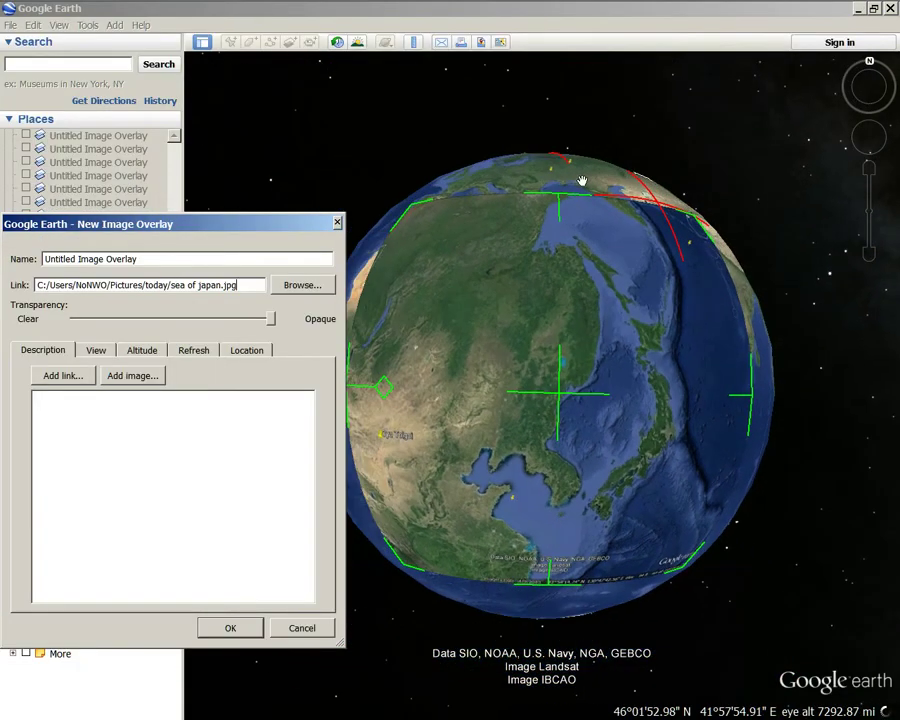
pyautogui.moveTo(553, 203); pyautogui.dragTo(548, 374)
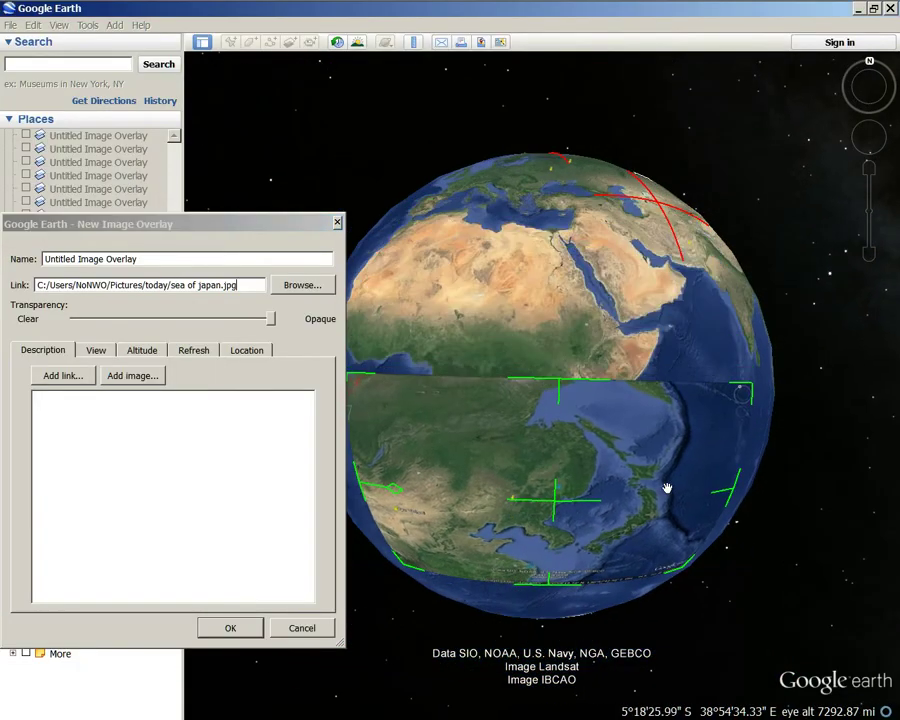
pyautogui.moveTo(732, 497); pyautogui.dragTo(605, 500)
pyautogui.moveTo(474, 508); pyautogui.dragTo(504, 360)
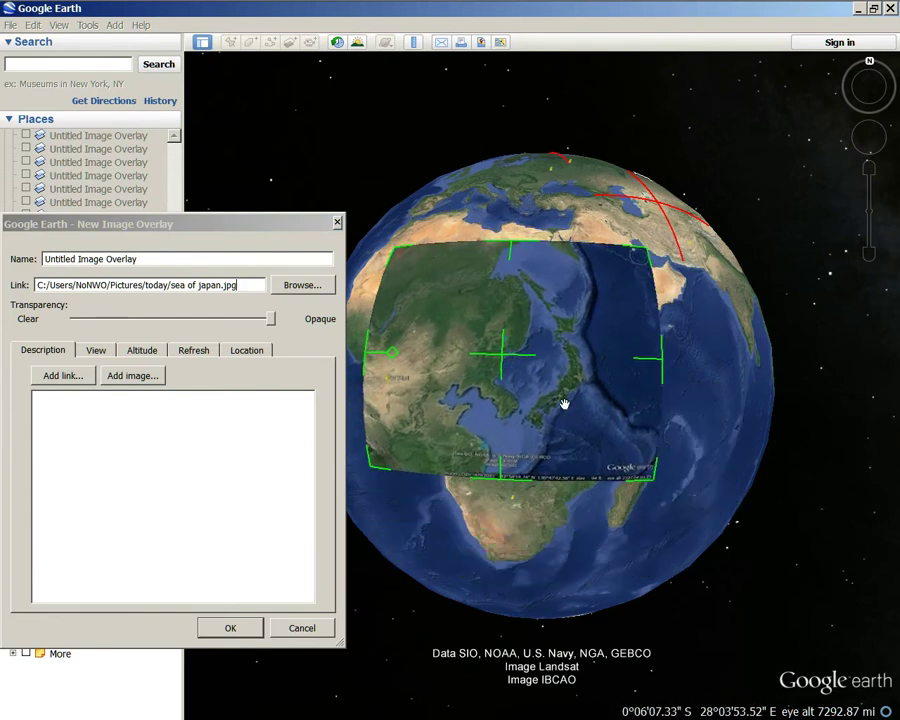
pyautogui.scroll(2, 550, 438)
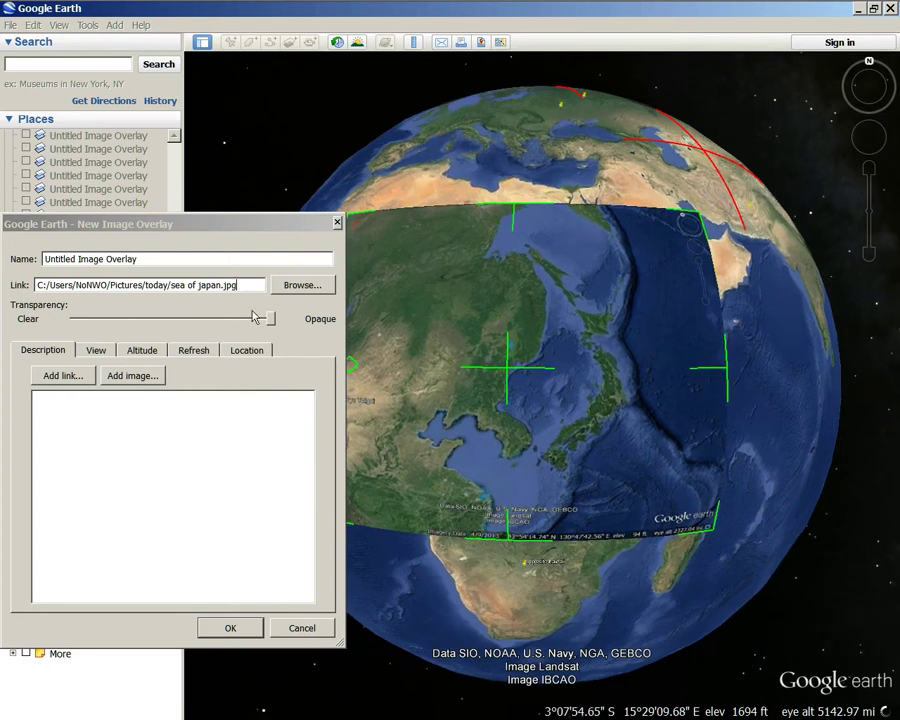
# Make the overlay semi-transparent, then rotate it counterclockwise and shift it to match Japan with East Africa's coast
pyautogui.moveTo(270, 318); pyautogui.dragTo(174, 326)
pyautogui.moveTo(507, 376); pyautogui.dragTo(538, 413)
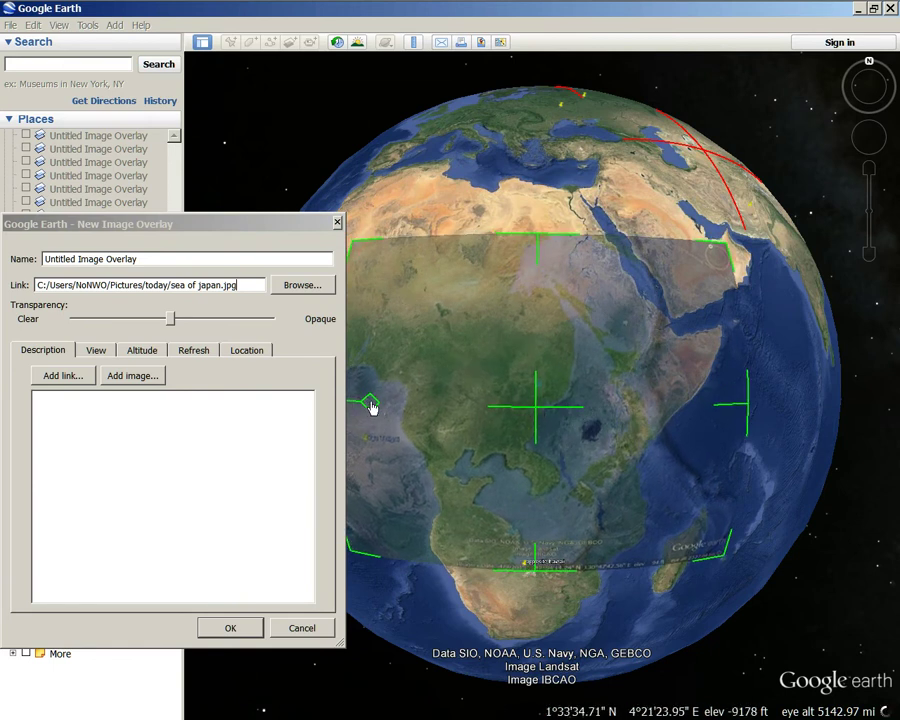
pyautogui.moveTo(371, 406)
pyautogui.mouseDown()
pyautogui.moveTo(560, 190)
pyautogui.moveTo(759, 325)
pyautogui.moveTo(754, 491)
pyautogui.moveTo(681, 404)
pyautogui.moveTo(506, 247)
pyautogui.moveTo(376, 358)
pyautogui.moveTo(371, 401)
pyautogui.mouseUp()
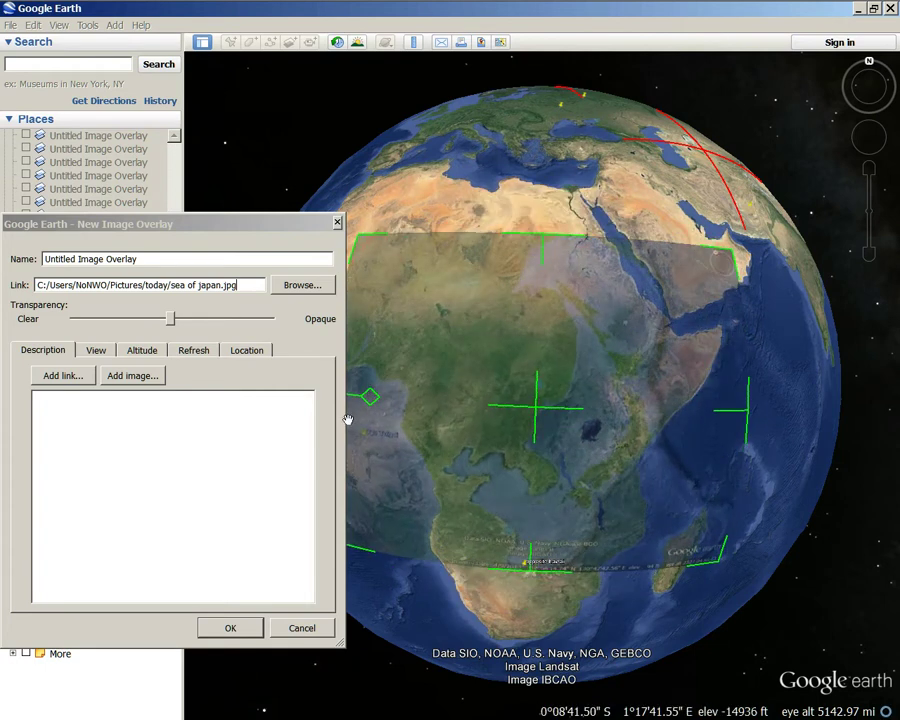
pyautogui.moveTo(170, 328); pyautogui.dragTo(199, 326)
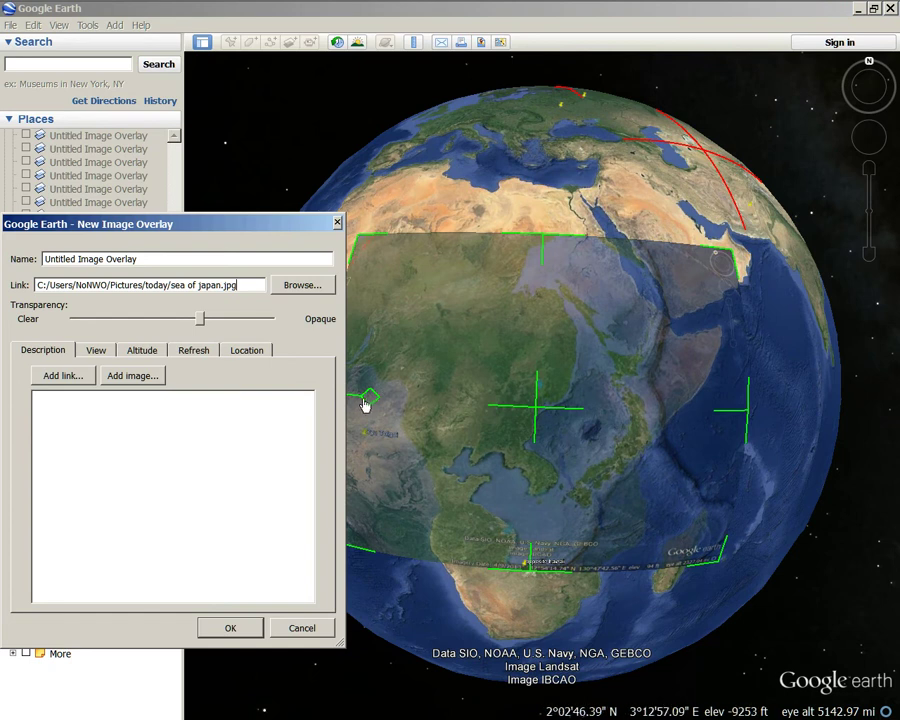
pyautogui.moveTo(366, 403); pyautogui.dragTo(375, 484)
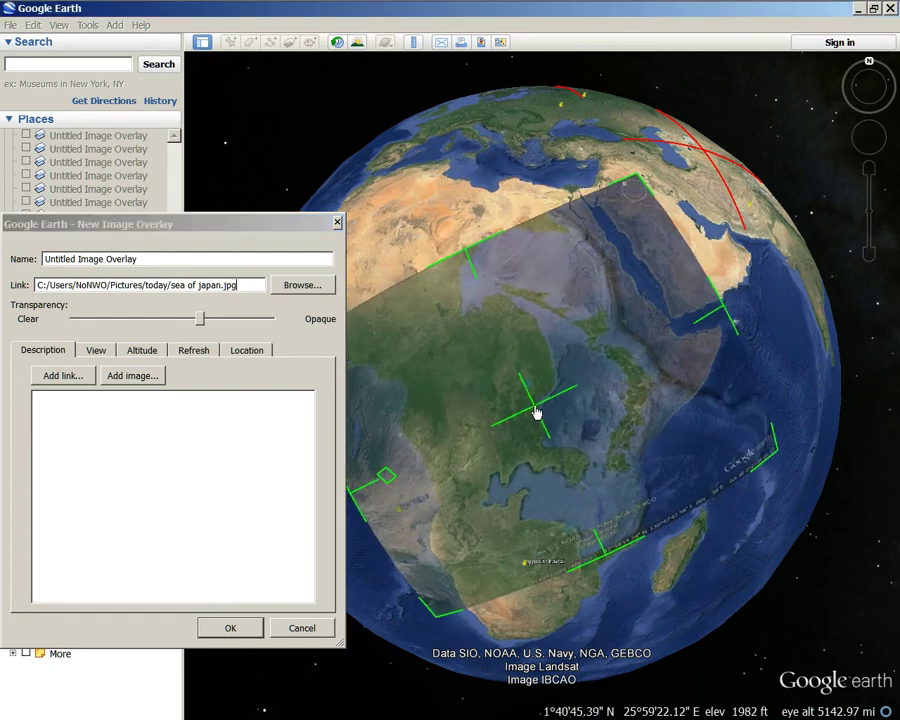
pyautogui.moveTo(536, 414); pyautogui.dragTo(540, 450)
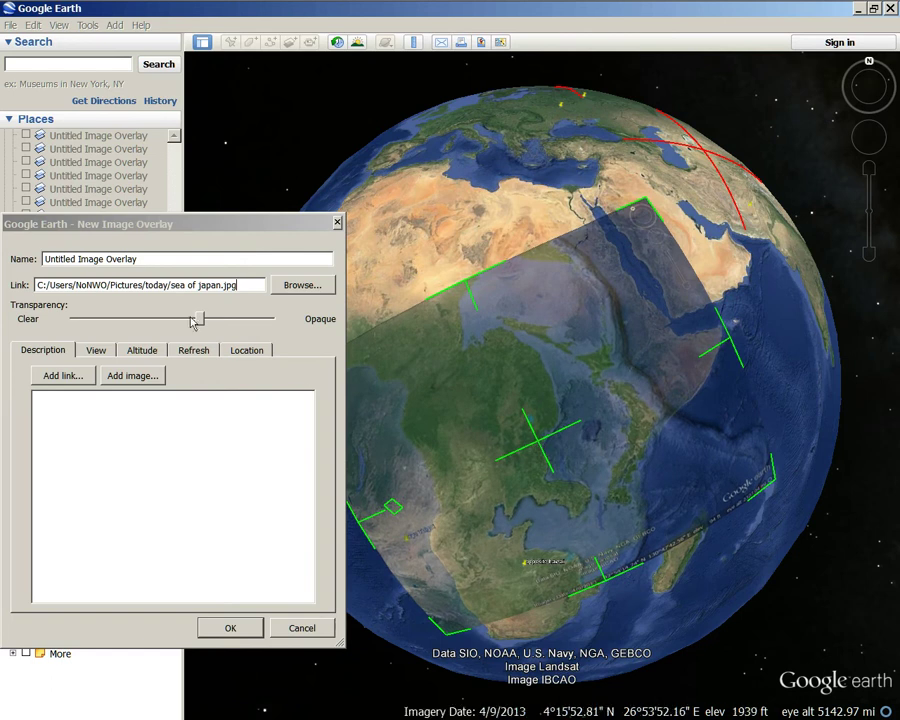
# Fade the overlay out to compare it with Africa's coastline, then make it fully opaque
pyautogui.moveTo(202, 318); pyautogui.dragTo(97, 365)
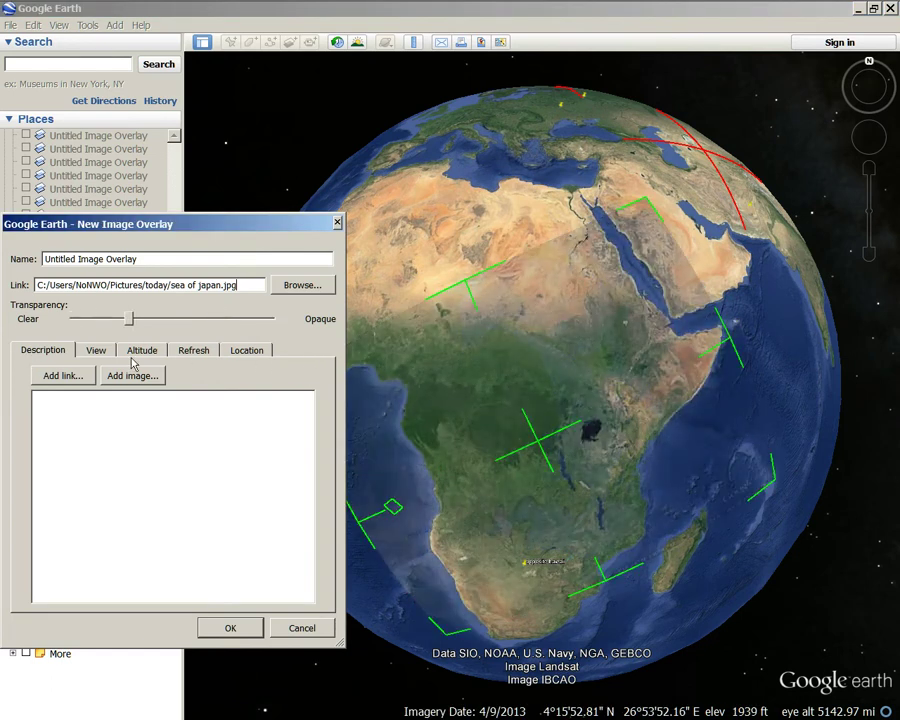
pyautogui.moveTo(178, 318); pyautogui.dragTo(565, 370)
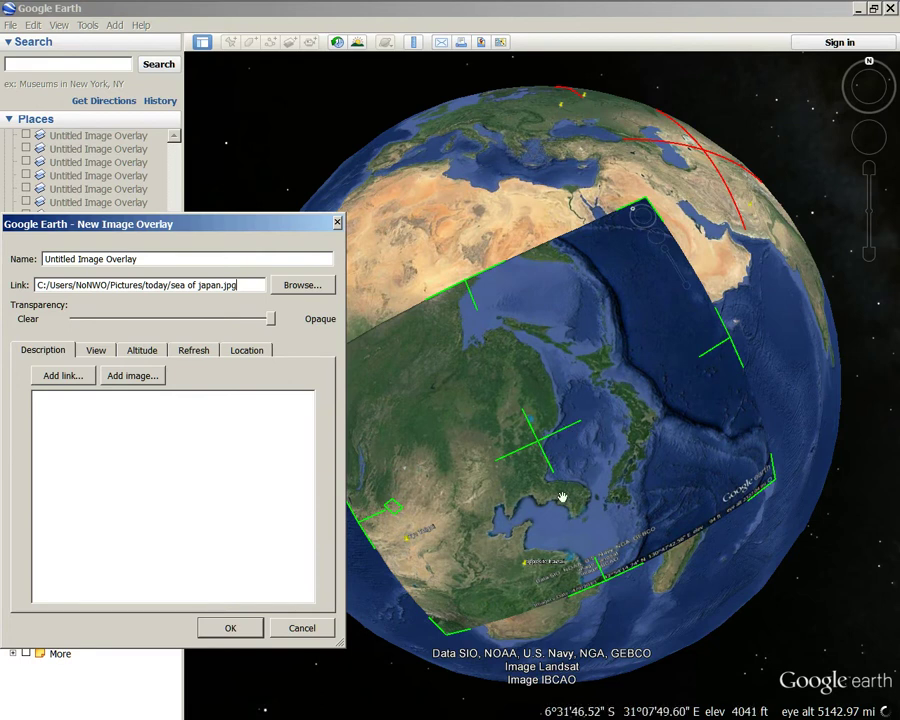
pyautogui.moveTo(270, 322)
pyautogui.mouseDown()
pyautogui.moveTo(80, 320)
pyautogui.moveTo(333, 332)
pyautogui.moveTo(80, 326)
pyautogui.moveTo(281, 337)
pyautogui.mouseUp()
# Move the overlay over South America and the Atlantic, then shrink it from its east and north edges
pyautogui.moveTo(468, 226); pyautogui.dragTo(629, 503)
pyautogui.moveTo(638, 450); pyautogui.dragTo(689, 413)
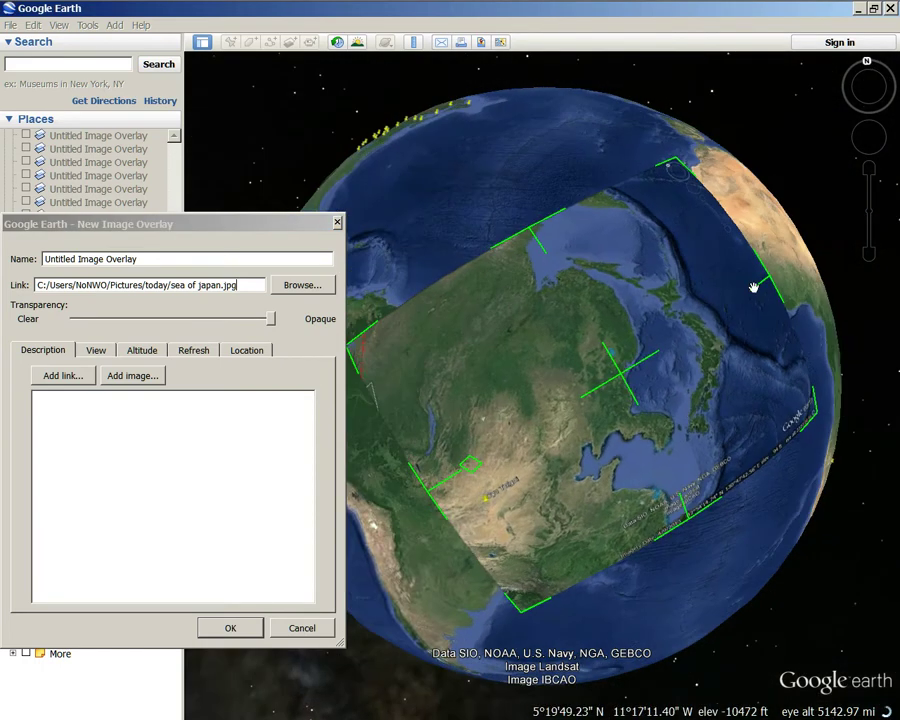
pyautogui.moveTo(770, 287); pyautogui.dragTo(722, 308)
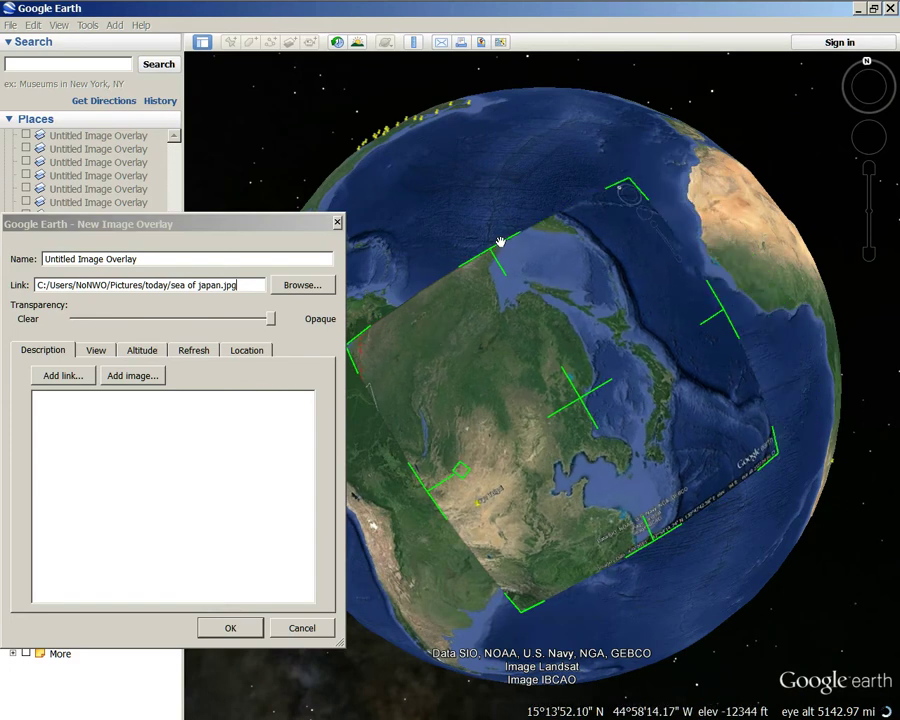
pyautogui.moveTo(494, 255); pyautogui.dragTo(526, 301)
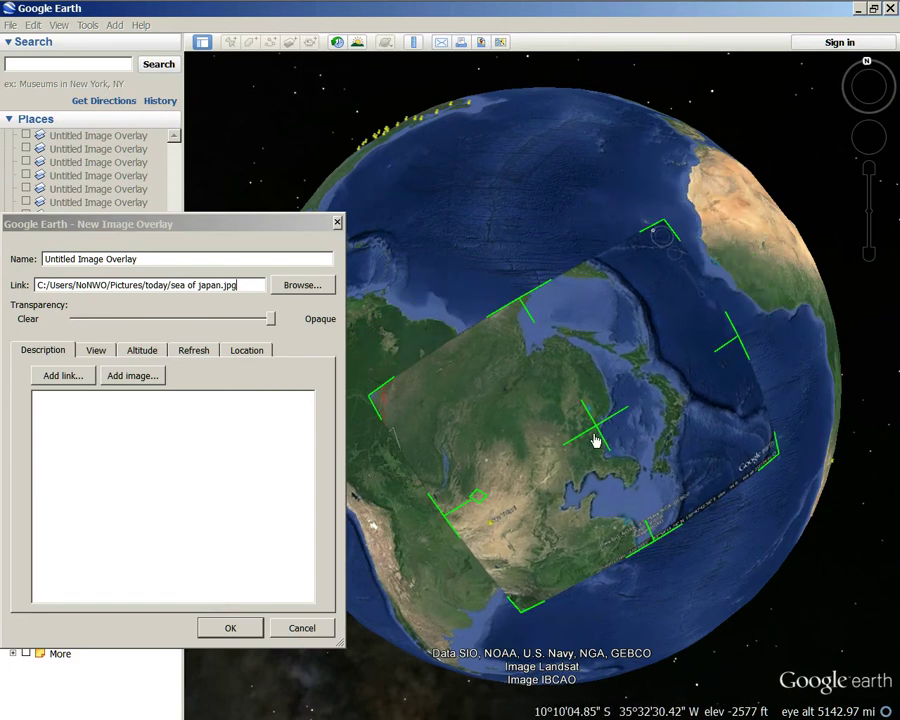
# Move the overlay past North America to the North Pacific and rotate it clockwise
pyautogui.moveTo(596, 431); pyautogui.dragTo(318, 257)
pyautogui.moveTo(449, 414); pyautogui.dragTo(786, 502)
pyautogui.moveTo(661, 552); pyautogui.dragTo(763, 559)
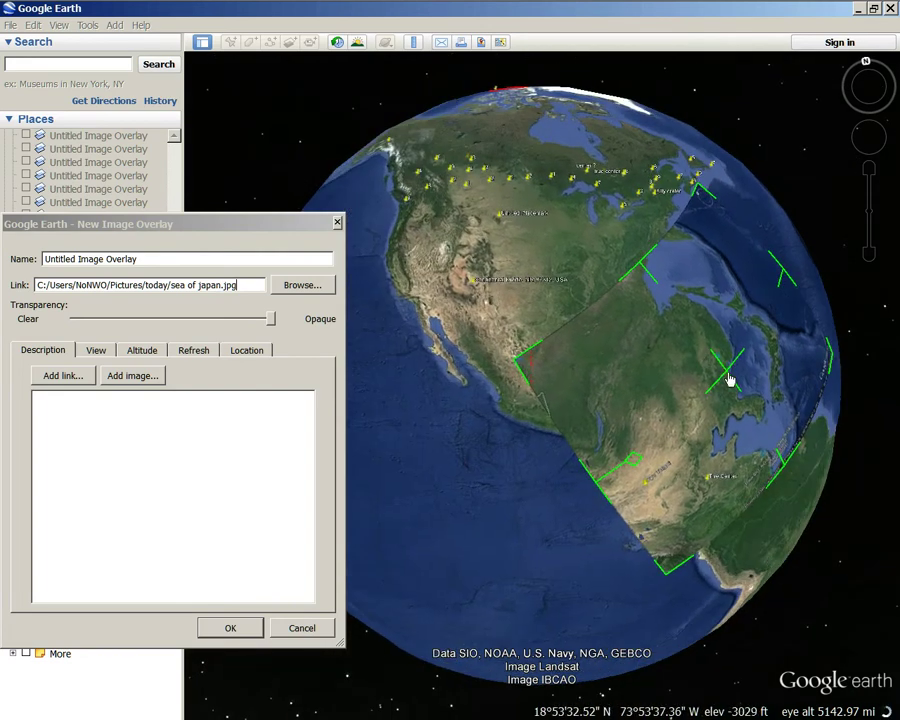
pyautogui.moveTo(727, 377); pyautogui.dragTo(320, 250)
pyautogui.moveTo(537, 255); pyautogui.dragTo(743, 356)
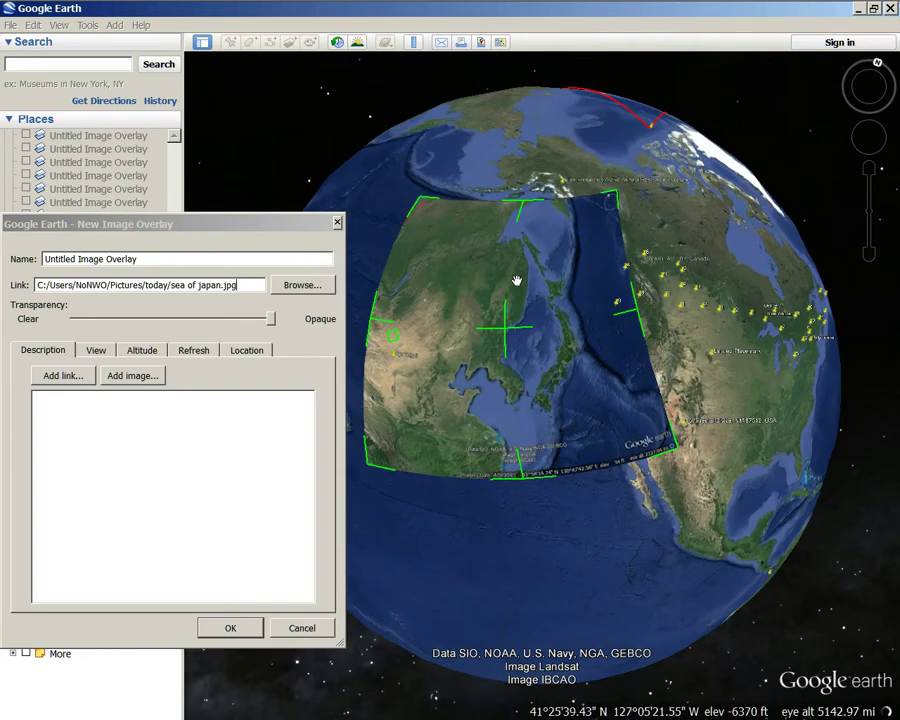
pyautogui.scroll(3, 538, 385)
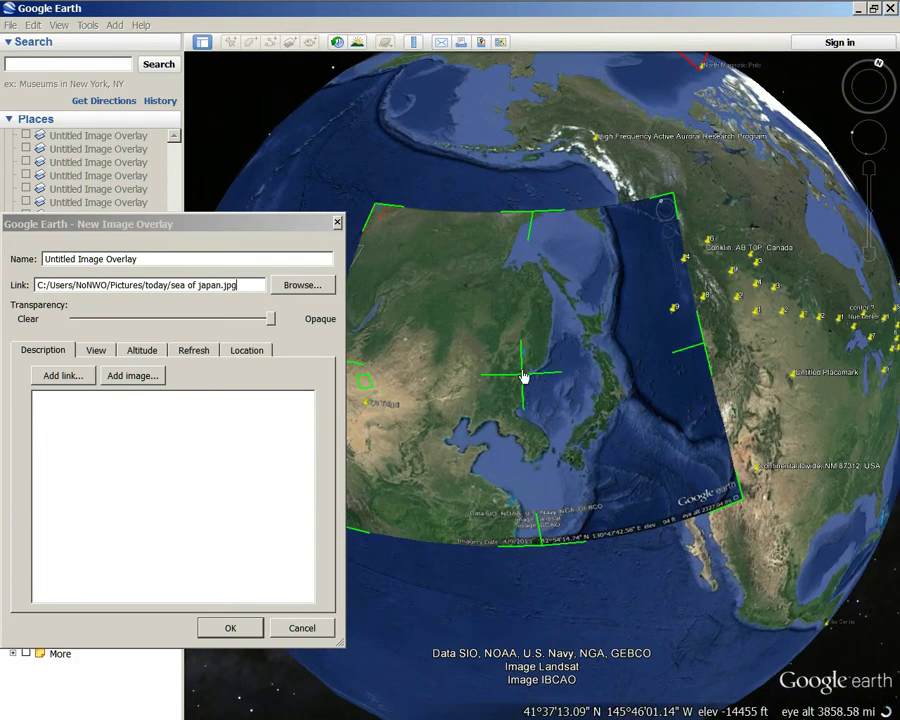
pyautogui.moveTo(352, 383); pyautogui.dragTo(363, 325)
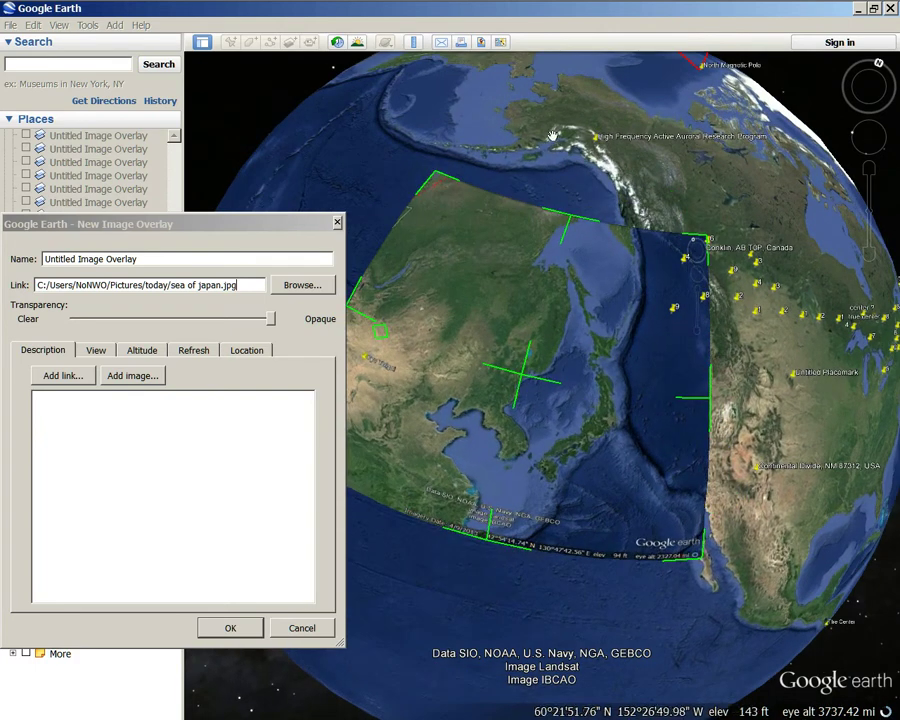
# Make the overlay semi-transparent and pull in its north and east edges to clear North America's west coast
pyautogui.moveTo(547, 112); pyautogui.dragTo(308, 88)
pyautogui.moveTo(614, 352); pyautogui.dragTo(803, 495)
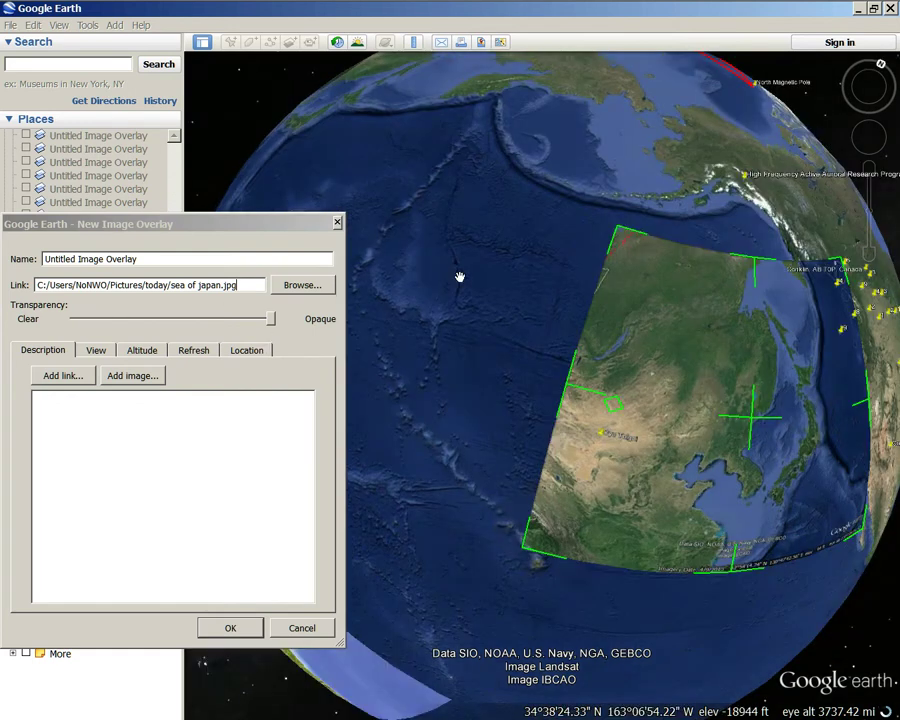
pyautogui.moveTo(582, 316); pyautogui.dragTo(350, 281)
pyautogui.moveTo(272, 318); pyautogui.dragTo(153, 340)
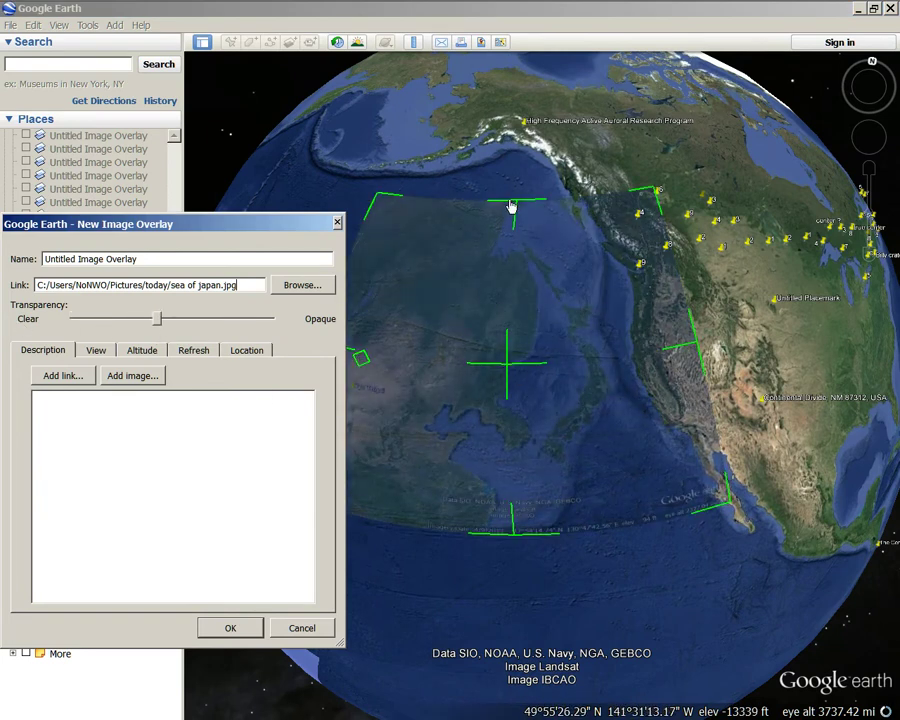
pyautogui.moveTo(517, 205); pyautogui.dragTo(512, 274)
pyautogui.moveTo(703, 385); pyautogui.dragTo(648, 395)
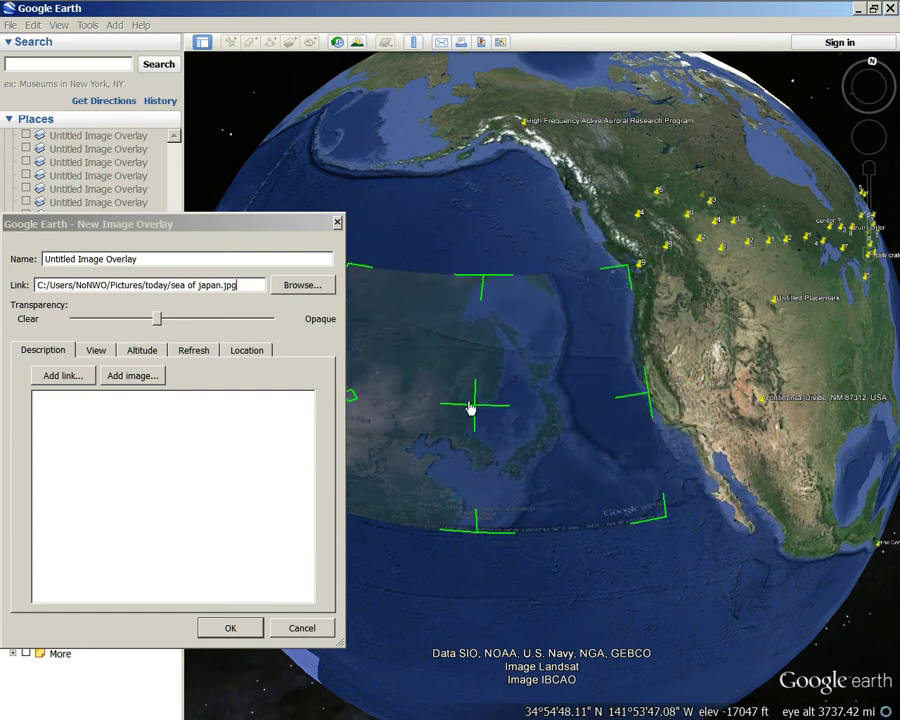
# Move the Sea of Japan overlay from the Pacific onto western North America and rotate it half a turn
pyautogui.moveTo(474, 407); pyautogui.dragTo(669, 369)
pyautogui.moveTo(542, 388); pyautogui.dragTo(804, 368)
pyautogui.moveTo(761, 409); pyautogui.dragTo(574, 453)
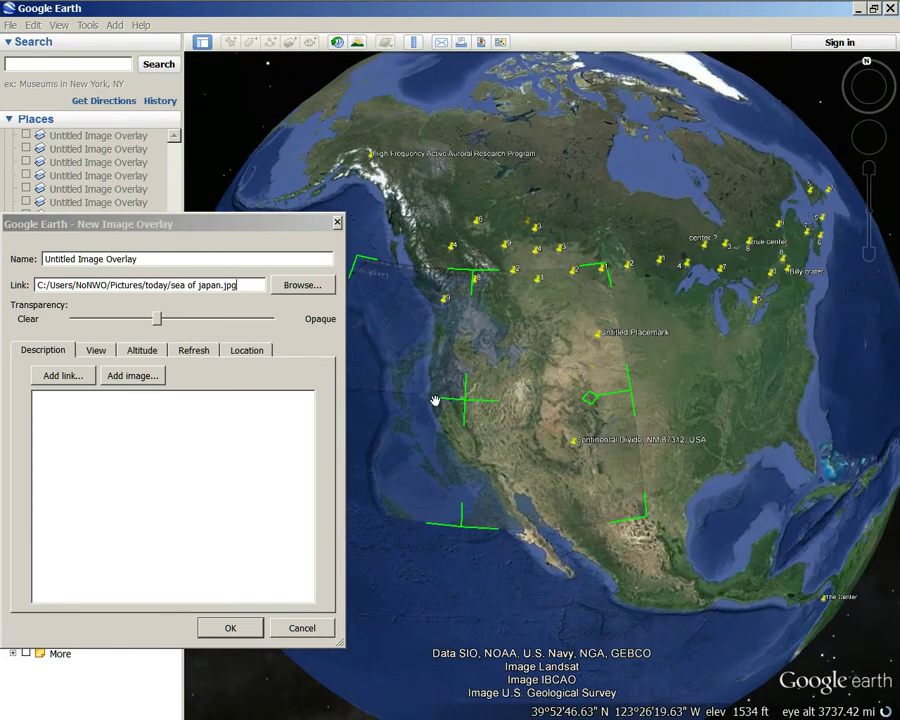
pyautogui.moveTo(466, 407); pyautogui.dragTo(520, 392)
# Make the overlay slightly more opaque, rotate it counterclockwise, and shift it east over the western United States
pyautogui.moveTo(158, 319); pyautogui.dragTo(184, 326)
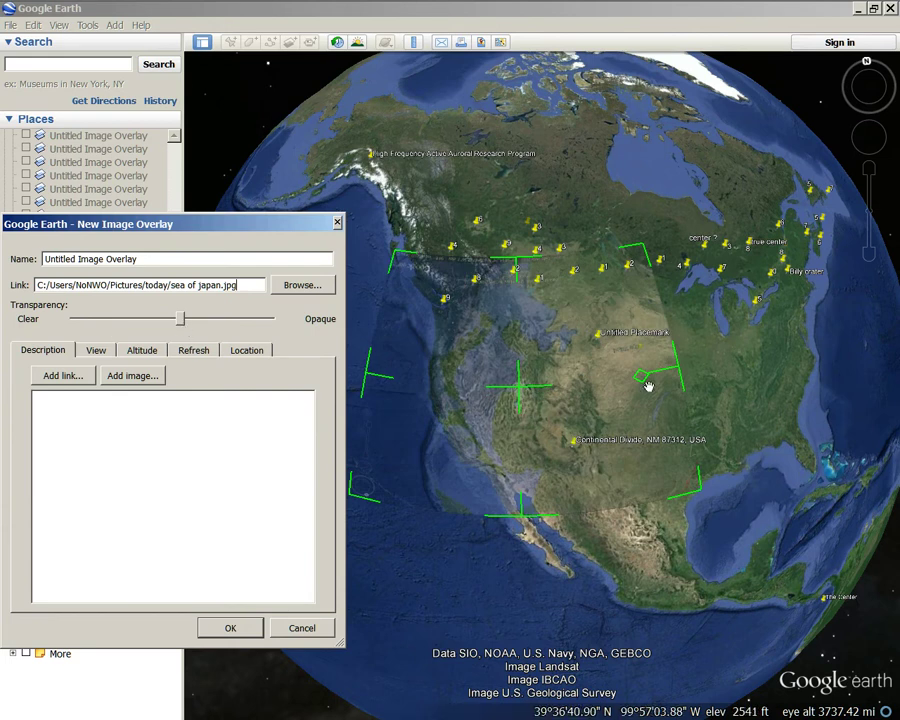
pyautogui.moveTo(648, 386); pyautogui.dragTo(638, 328)
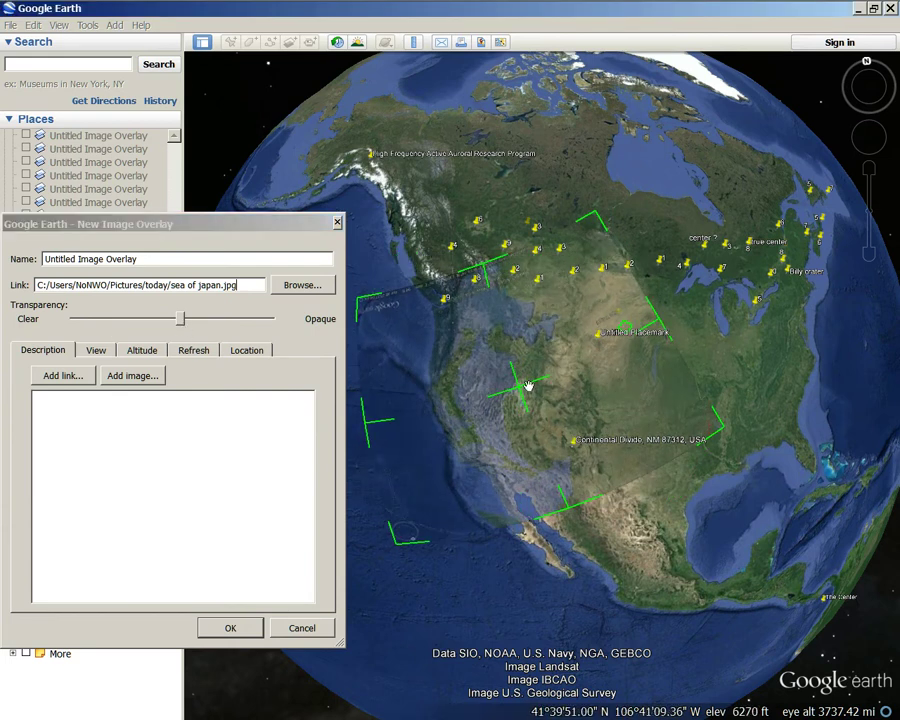
pyautogui.moveTo(516, 392); pyautogui.dragTo(558, 392)
# Fade the overlay out completely to compare it with the western United States terrain, then make it fully opaque
pyautogui.moveTo(182, 319); pyautogui.dragTo(3, 360)
pyautogui.moveTo(72, 360)
pyautogui.mouseDown()
pyautogui.moveTo(327, 366)
pyautogui.moveTo(48, 362)
pyautogui.moveTo(357, 380)
pyautogui.moveTo(79, 378)
pyautogui.mouseUp()
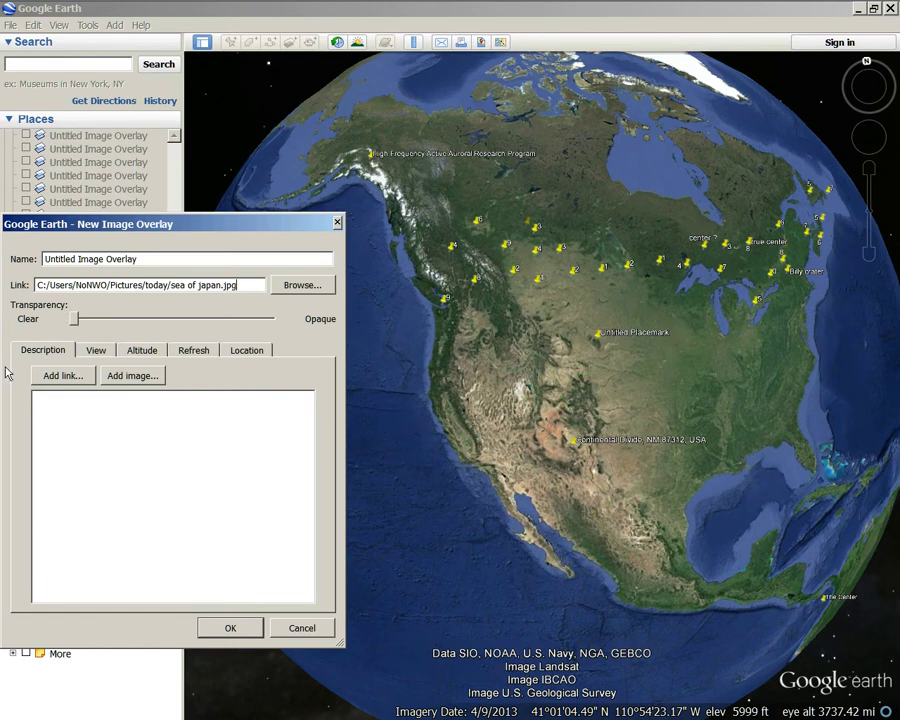
pyautogui.moveTo(17, 373); pyautogui.dragTo(327, 381)
# Rotate the overlay slightly clockwise, shift it north, and make it about half transparent
pyautogui.moveTo(663, 332); pyautogui.dragTo(665, 344)
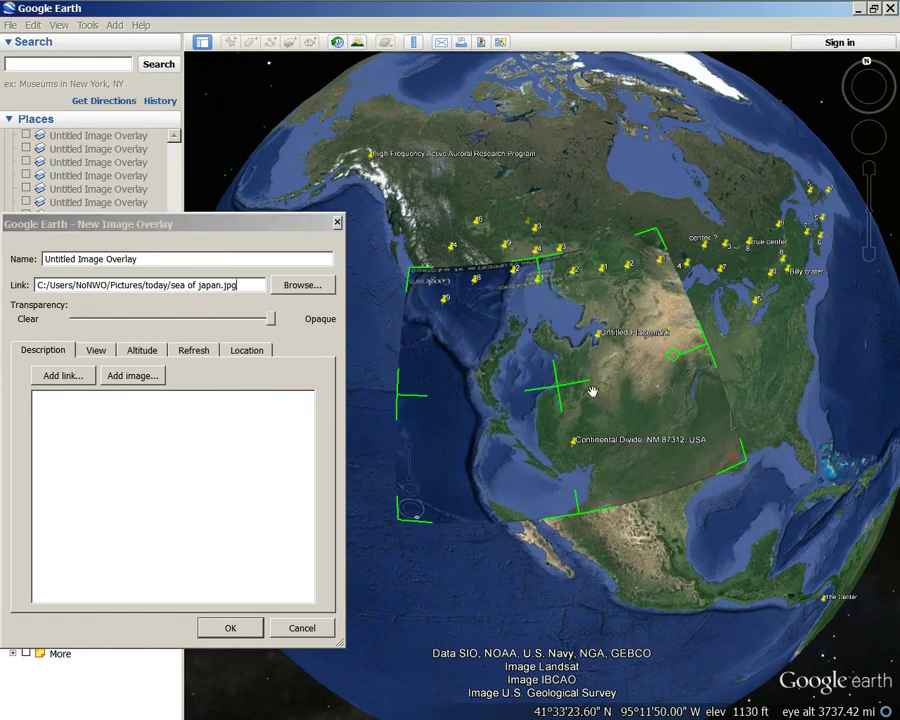
pyautogui.moveTo(560, 386); pyautogui.dragTo(556, 355)
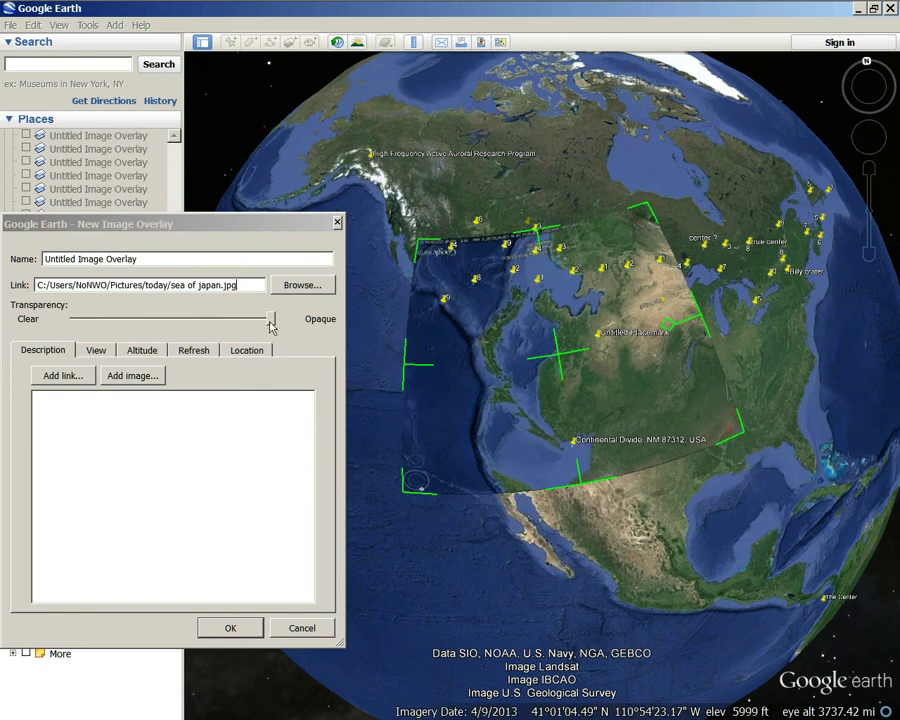
pyautogui.moveTo(270, 320); pyautogui.dragTo(172, 320)
pyautogui.moveTo(565, 364); pyautogui.dragTo(577, 360)
# Fade the overlay out and back to about half opacity, then shift it west along the Pacific coast
pyautogui.moveTo(172, 320); pyautogui.dragTo(3, 327)
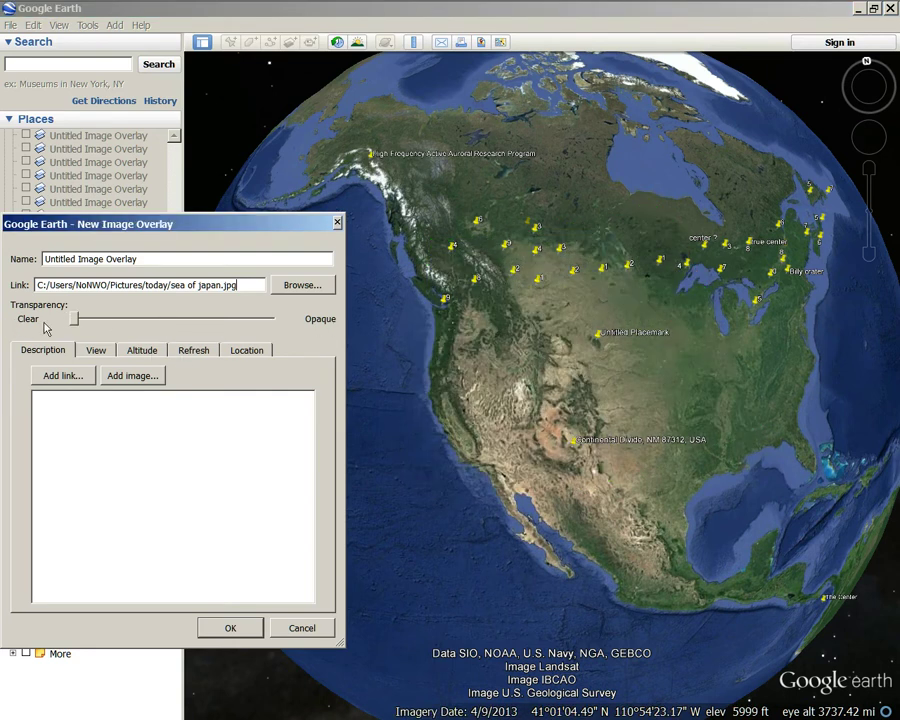
pyautogui.moveTo(78, 327); pyautogui.dragTo(181, 337)
pyautogui.moveTo(583, 365); pyautogui.dragTo(515, 355)
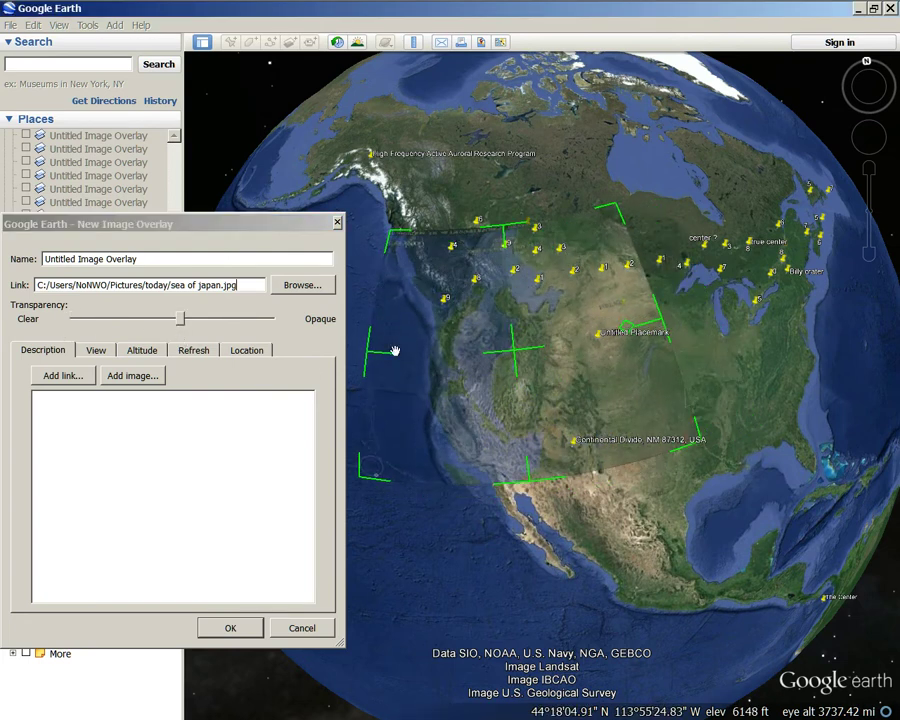
# Compare the overlay with the West Coast by fading it from full opacity, and shift it farther north
pyautogui.moveTo(188, 322); pyautogui.dragTo(345, 342)
pyautogui.scroll(4, 460, 382)
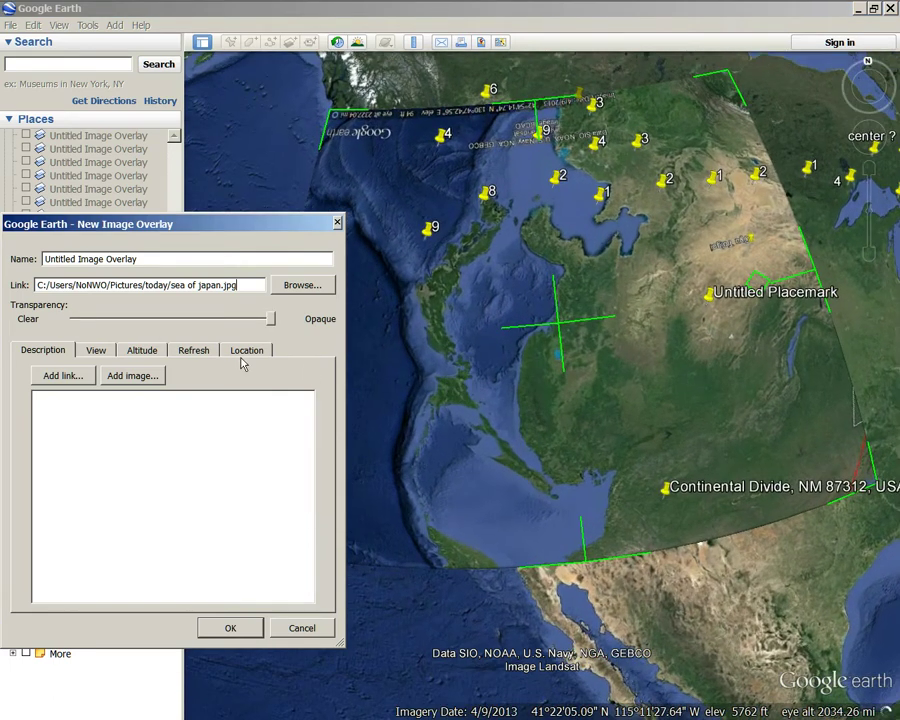
pyautogui.moveTo(268, 322); pyautogui.dragTo(490, 346)
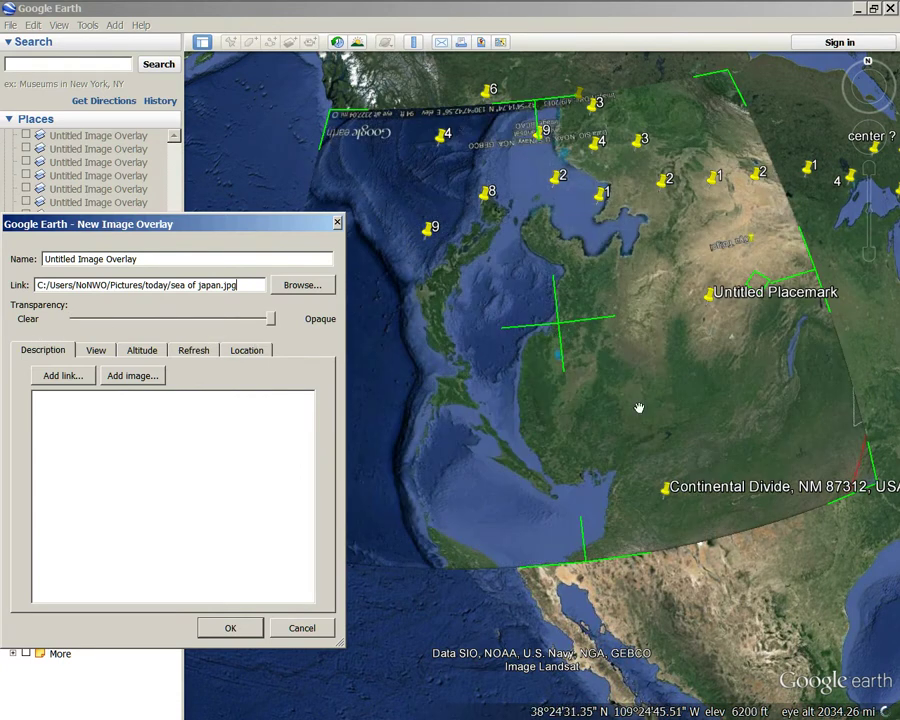
pyautogui.moveTo(558, 331); pyautogui.dragTo(554, 249)
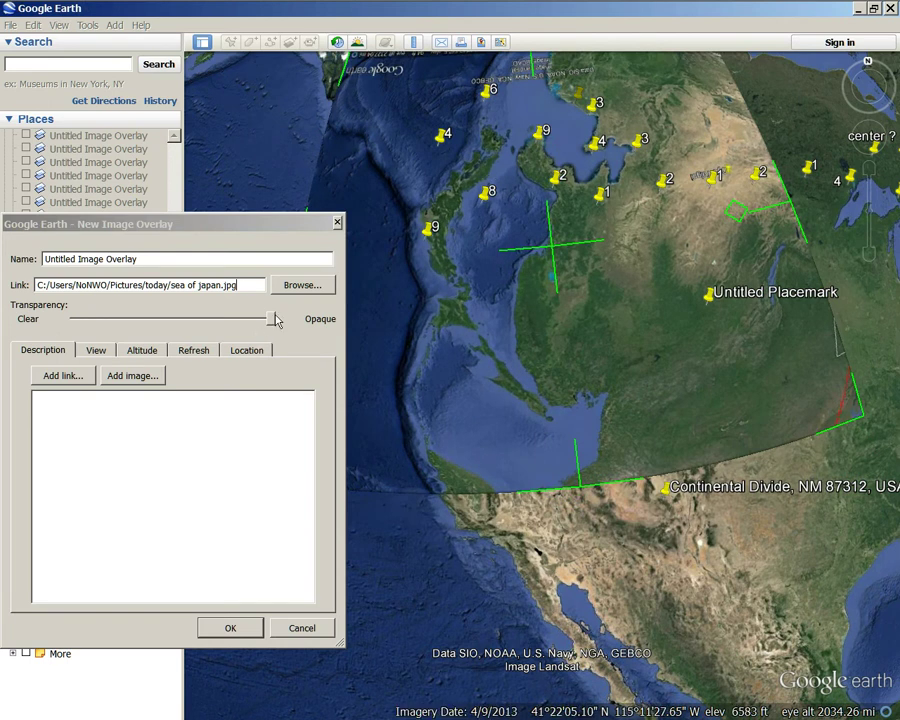
pyautogui.moveTo(276, 324); pyautogui.dragTo(371, 330)
# Rotate the overlay half a turn and move it south over the western United States at partial transparency
pyautogui.moveTo(743, 222); pyautogui.dragTo(358, 247)
pyautogui.moveTo(549, 259); pyautogui.dragTo(567, 440)
pyautogui.moveTo(270, 318); pyautogui.dragTo(198, 328)
pyautogui.moveTo(565, 445); pyautogui.dragTo(606, 426)
pyautogui.moveTo(200, 323)
pyautogui.mouseDown()
pyautogui.moveTo(72, 321)
pyautogui.moveTo(212, 321)
pyautogui.moveTo(44, 333)
pyautogui.moveTo(301, 327)
pyautogui.moveTo(40, 340)
pyautogui.moveTo(295, 334)
pyautogui.moveTo(40, 326)
pyautogui.moveTo(303, 312)
pyautogui.moveTo(62, 321)
pyautogui.moveTo(297, 321)
pyautogui.moveTo(102, 320)
pyautogui.moveTo(205, 325)
pyautogui.mouseUp()
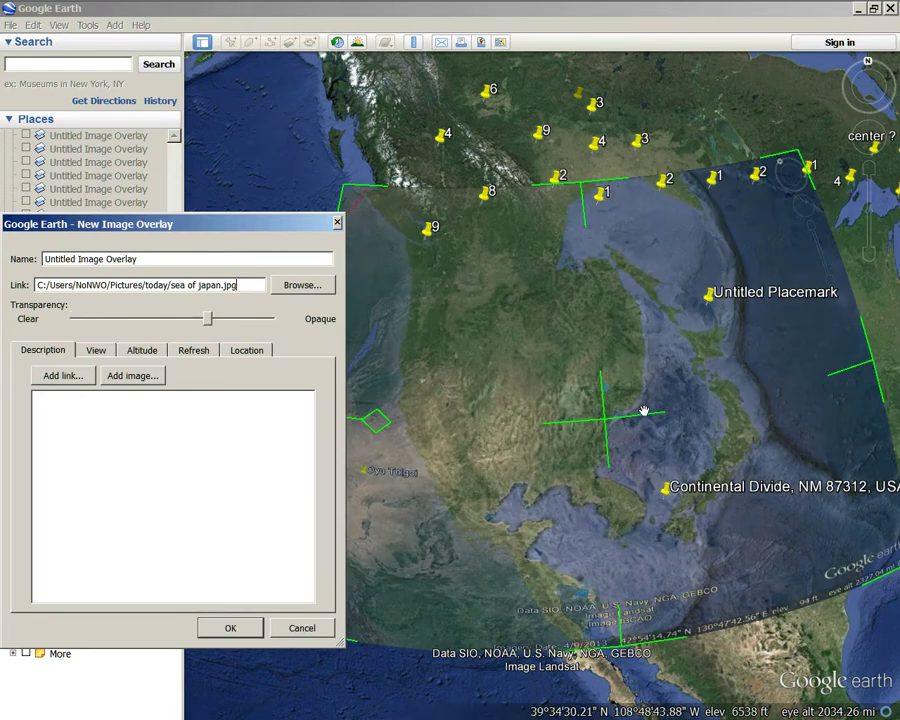
pyautogui.moveTo(590, 425); pyautogui.dragTo(567, 428)
# Rotate the overlay back upside down and align it with the West Coast at partial transparency
pyautogui.moveTo(208, 318); pyautogui.dragTo(265, 318)
pyautogui.moveTo(416, 390); pyautogui.dragTo(492, 377)
pyautogui.moveTo(421, 404); pyautogui.dragTo(869, 254)
pyautogui.moveTo(264, 322); pyautogui.dragTo(211, 330)
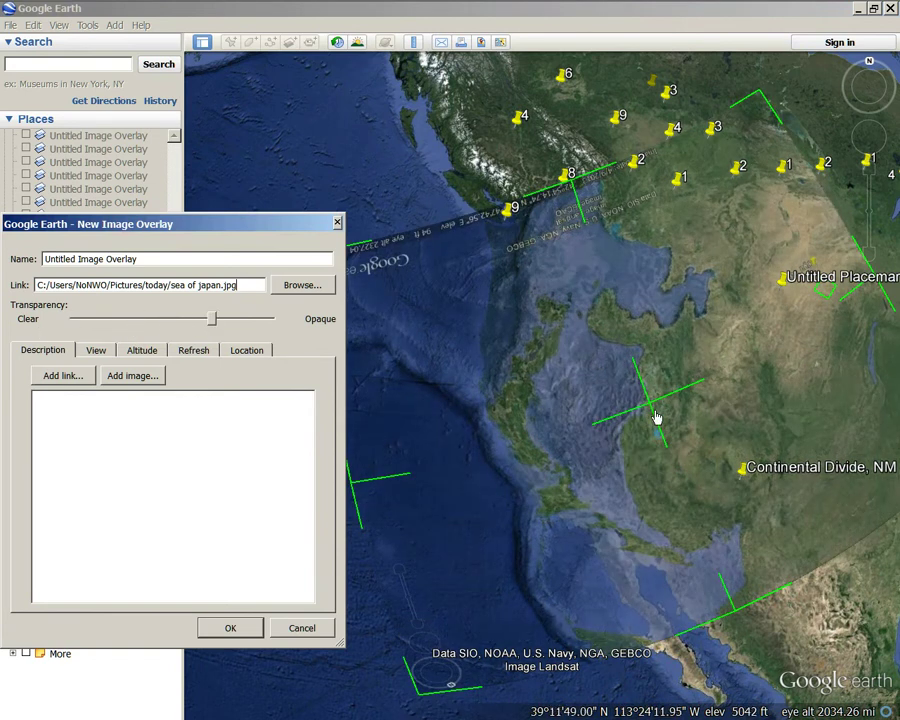
pyautogui.moveTo(655, 417); pyautogui.dragTo(666, 345)
# Fade the overlay out and in to compare it with the West Coast, then discard the new overlay
pyautogui.moveTo(211, 322); pyautogui.dragTo(81, 326)
pyautogui.moveTo(10, 326); pyautogui.dragTo(30, 328)
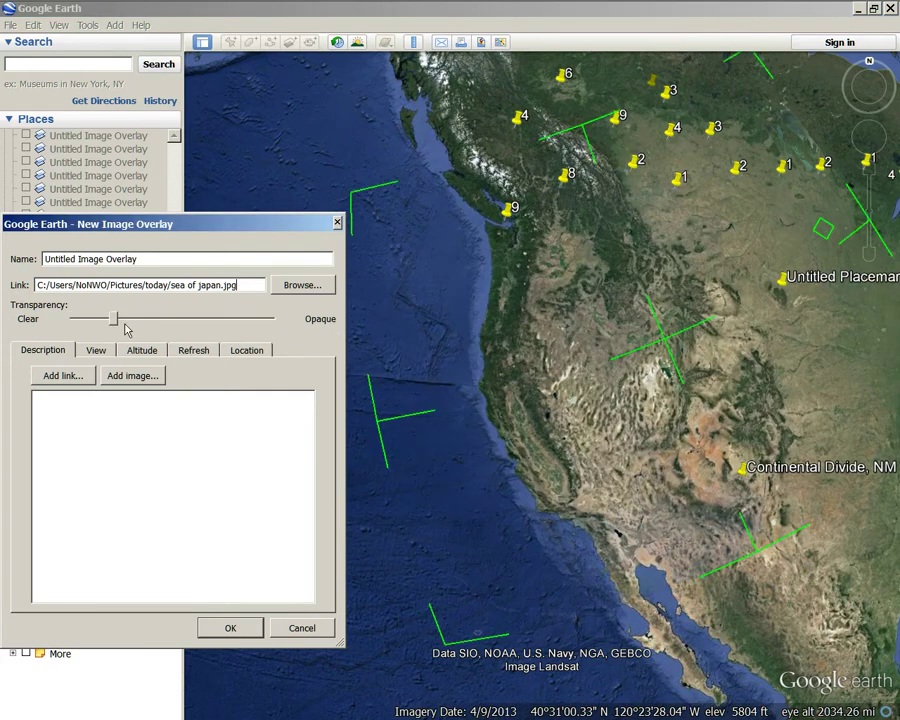
pyautogui.moveTo(152, 330); pyautogui.dragTo(266, 331)
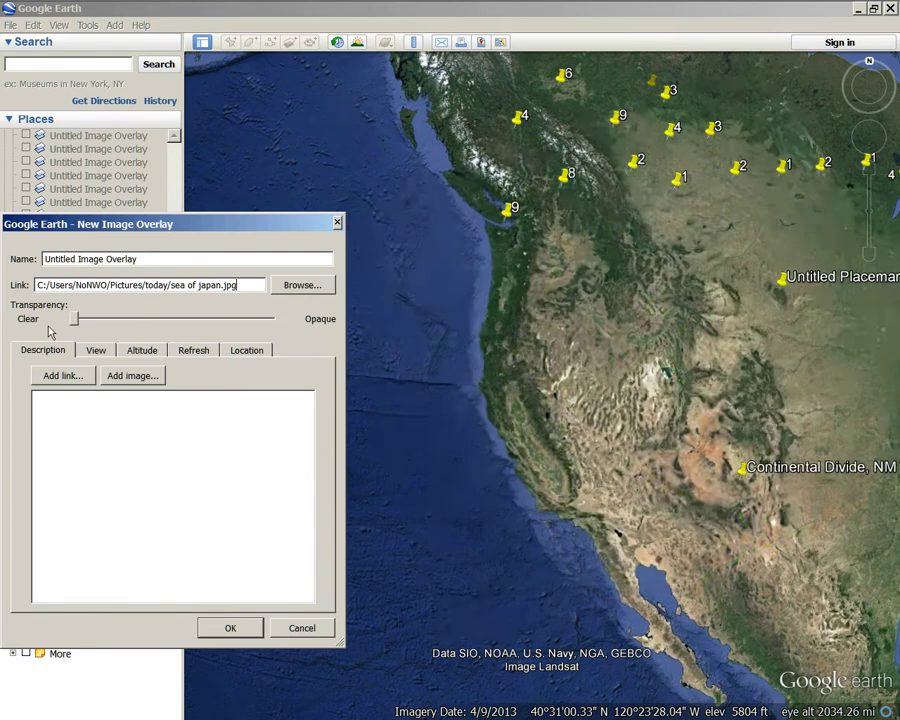
pyautogui.moveTo(97, 332); pyautogui.dragTo(363, 329)
pyautogui.click(302, 628)
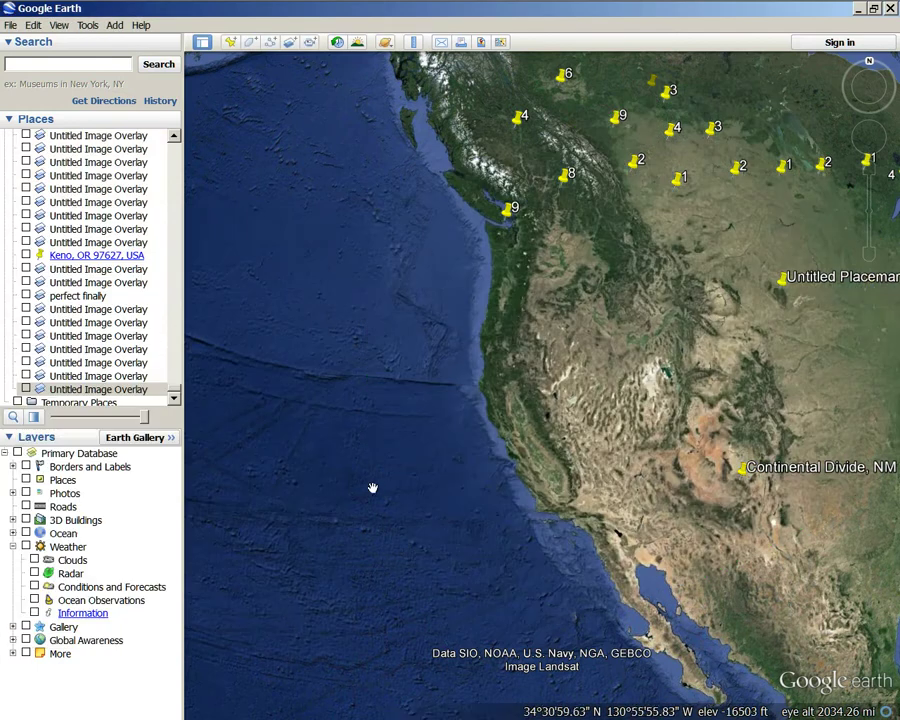
# Turn on the second-to-last saved image overlay, view it over the North Atlantic, then hide it
pyautogui.scroll(-6, 362, 455)
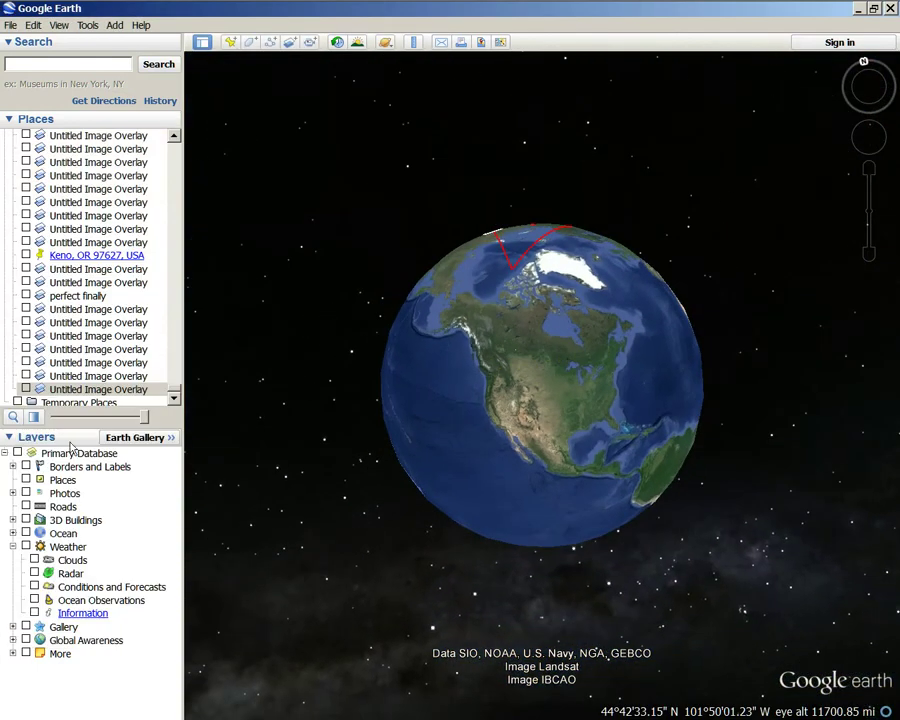
pyautogui.moveTo(413, 463); pyautogui.dragTo(405, 435)
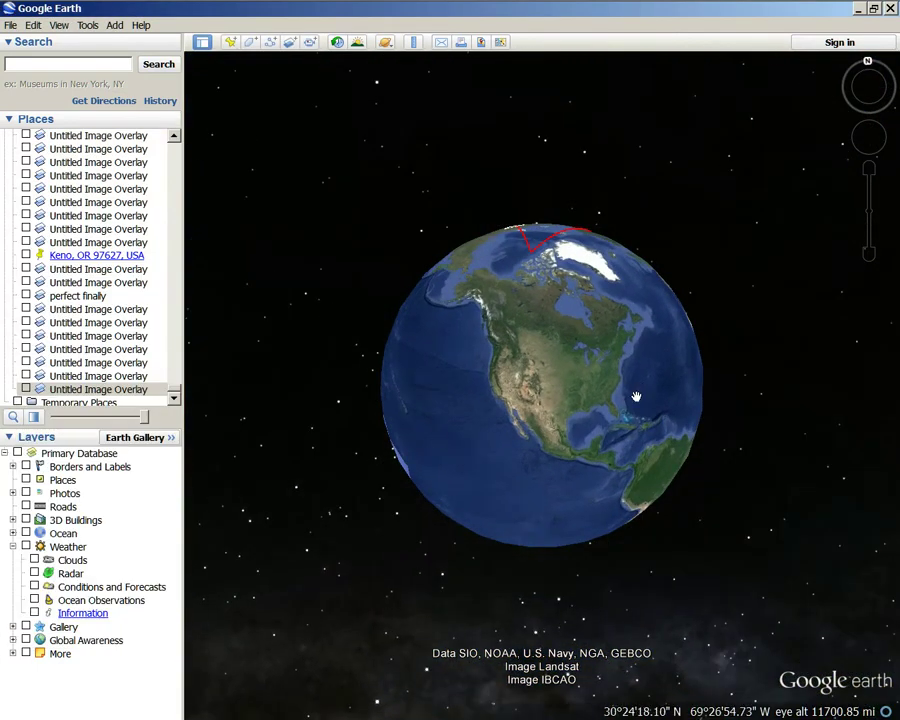
pyautogui.moveTo(480, 435); pyautogui.dragTo(666, 420)
pyautogui.moveTo(416, 458); pyautogui.dragTo(583, 466)
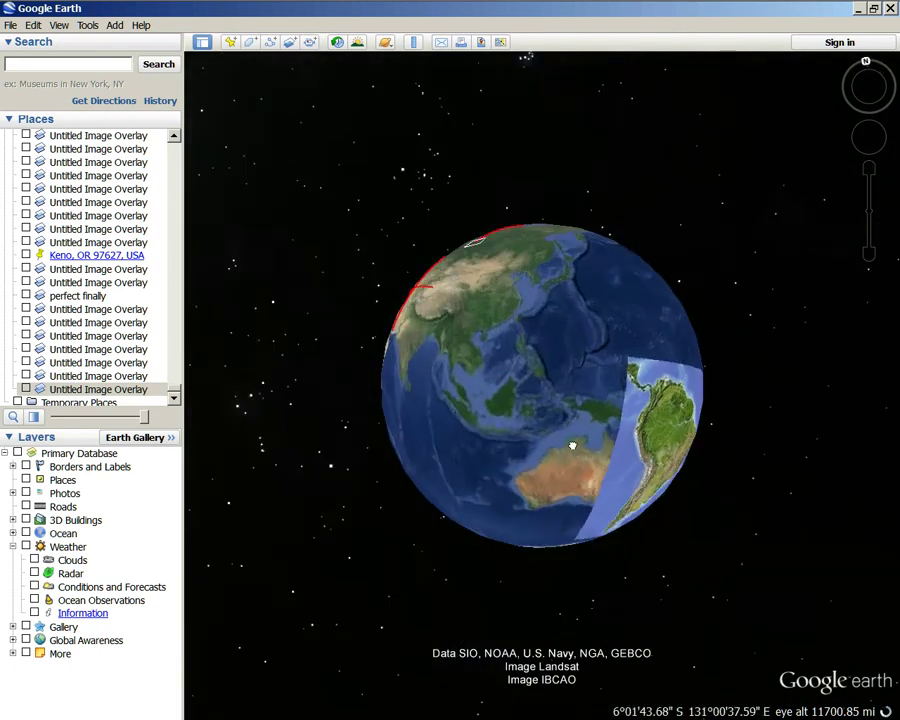
pyautogui.scroll(3, 558, 476)
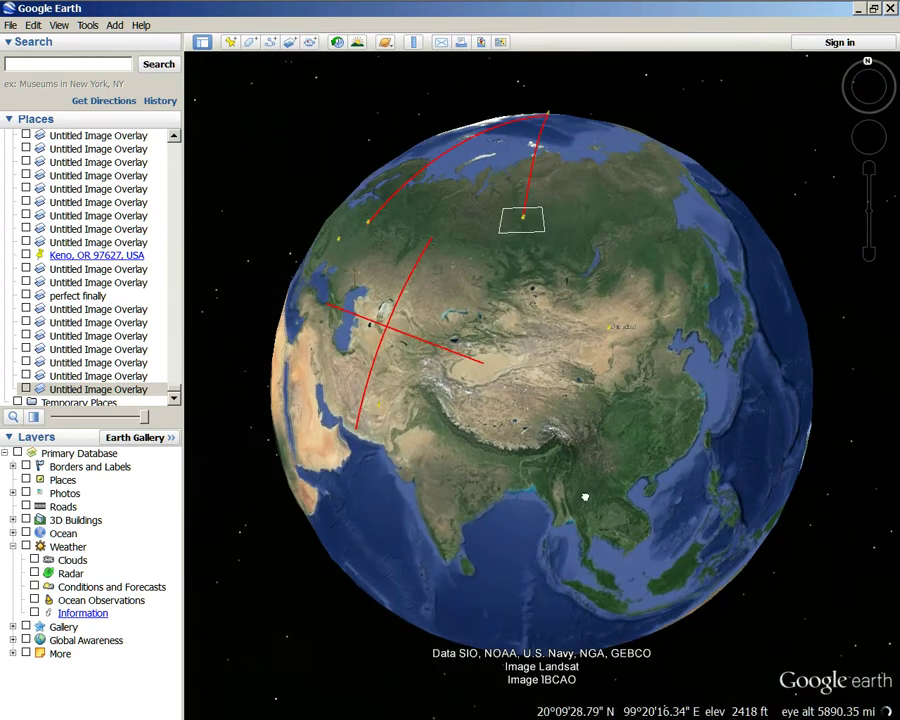
pyautogui.click(29, 376)
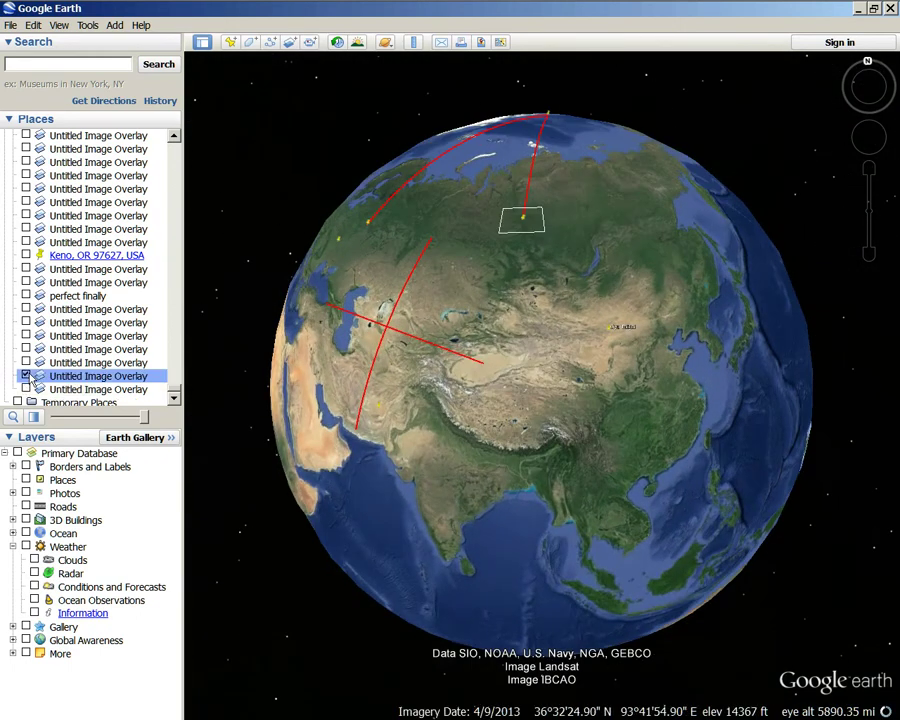
pyautogui.moveTo(353, 474); pyautogui.dragTo(634, 518)
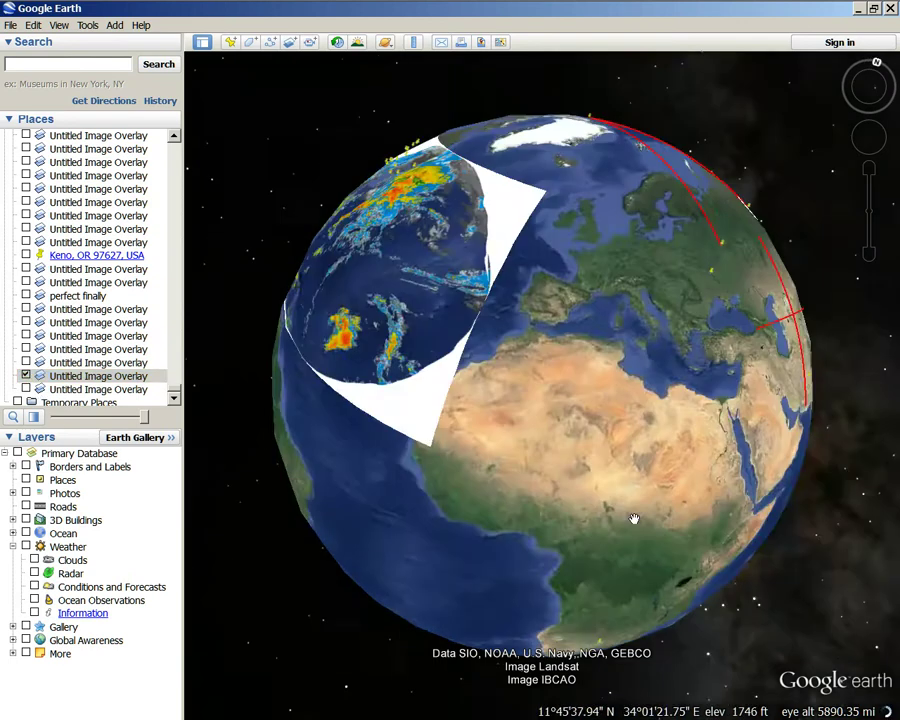
pyautogui.moveTo(743, 458); pyautogui.dragTo(314, 459)
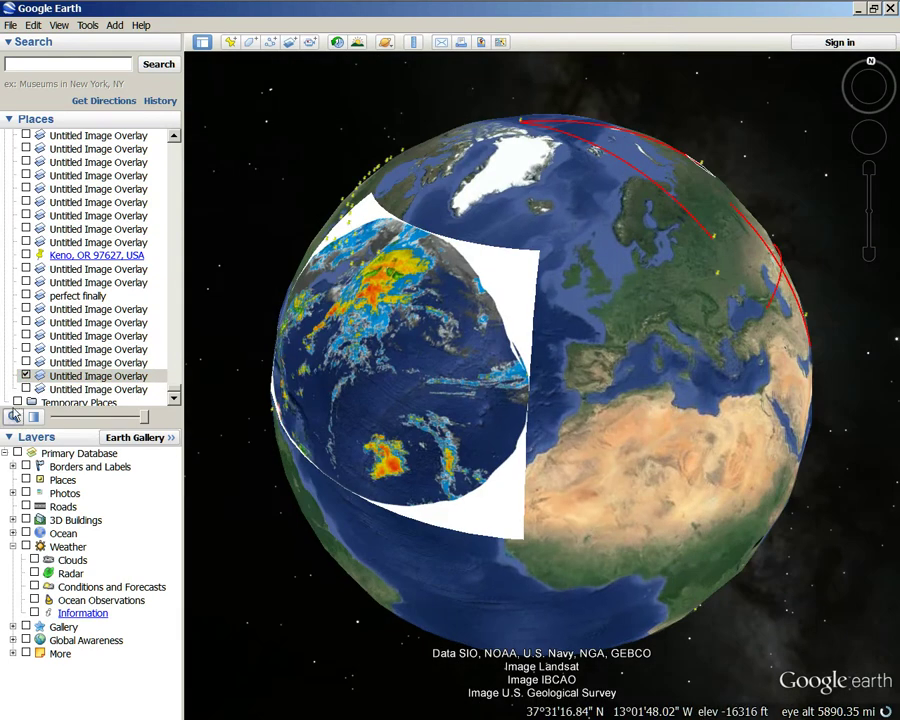
pyautogui.click(26, 376)
# Turn on the last saved image overlay, examine it over Asia, and fade it to fully clear
pyautogui.click(28, 391)
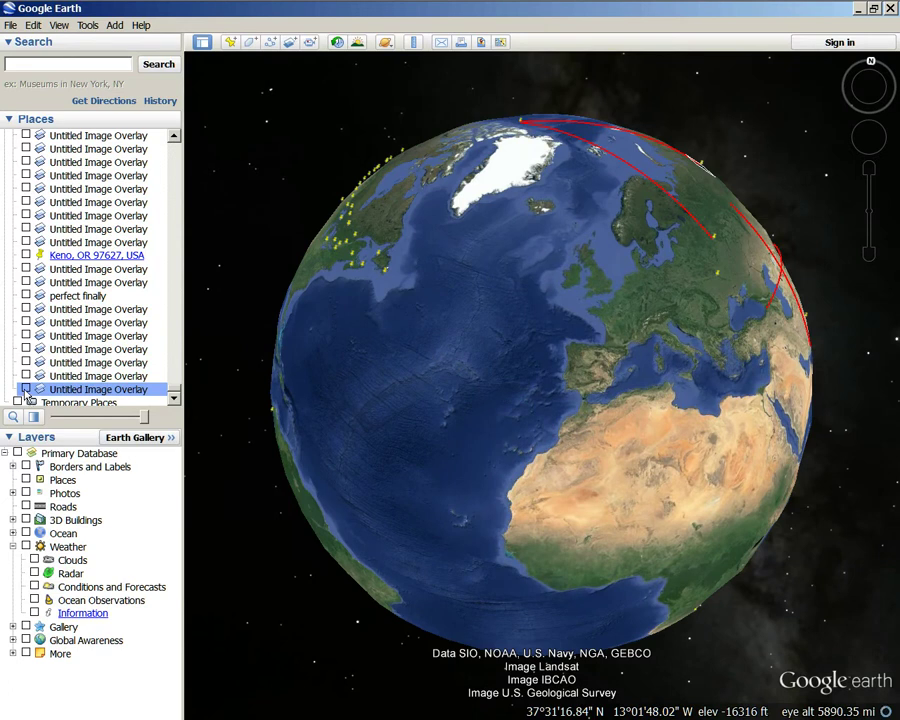
pyautogui.click(26, 390)
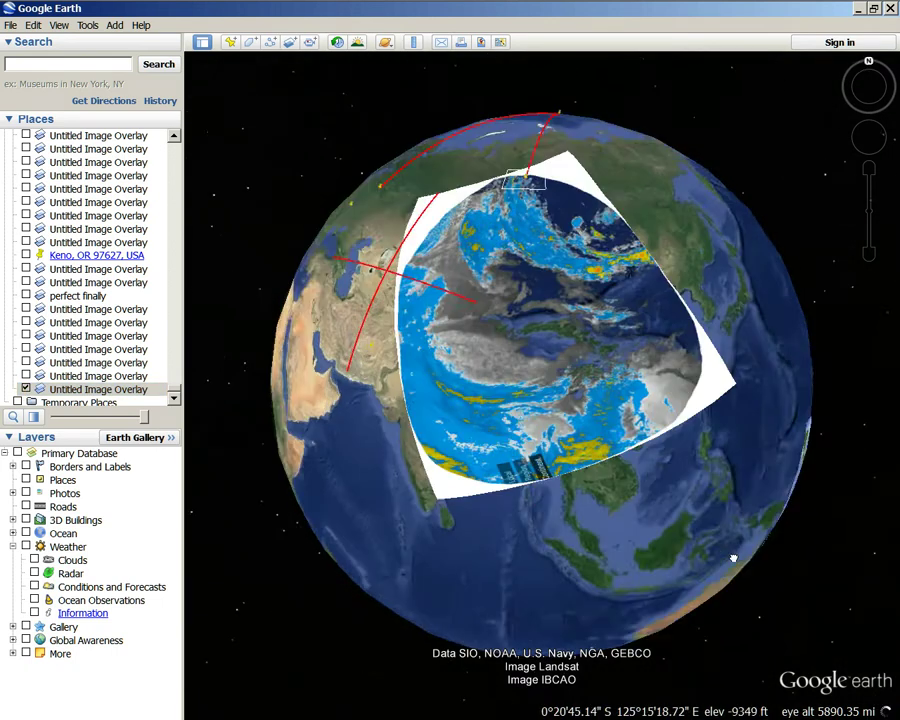
pyautogui.moveTo(733, 558); pyautogui.dragTo(745, 572)
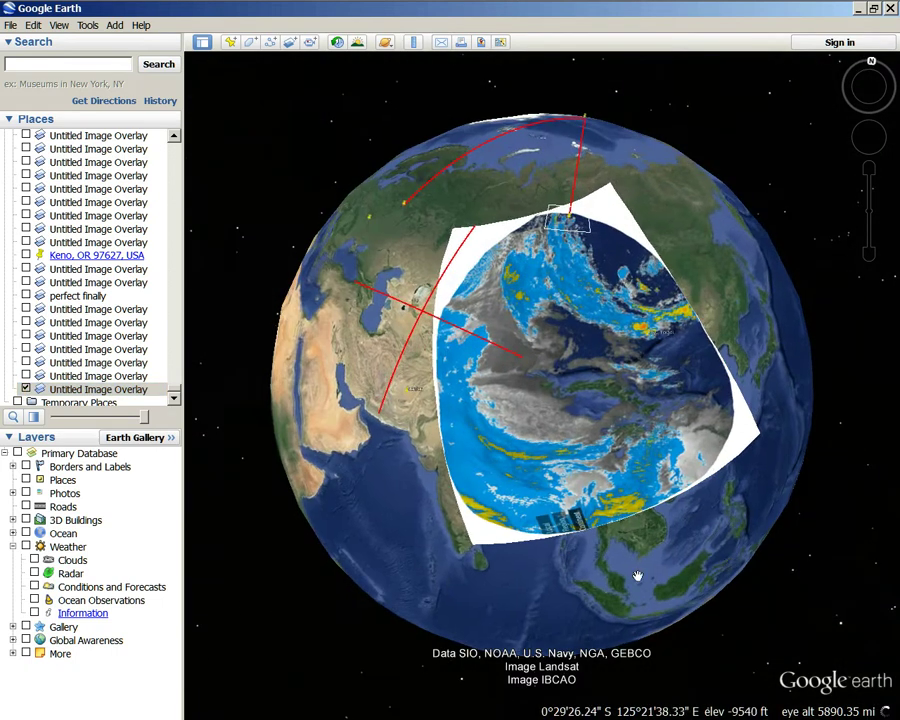
pyautogui.moveTo(374, 549); pyautogui.dragTo(316, 494)
pyautogui.moveTo(556, 358); pyautogui.dragTo(614, 447)
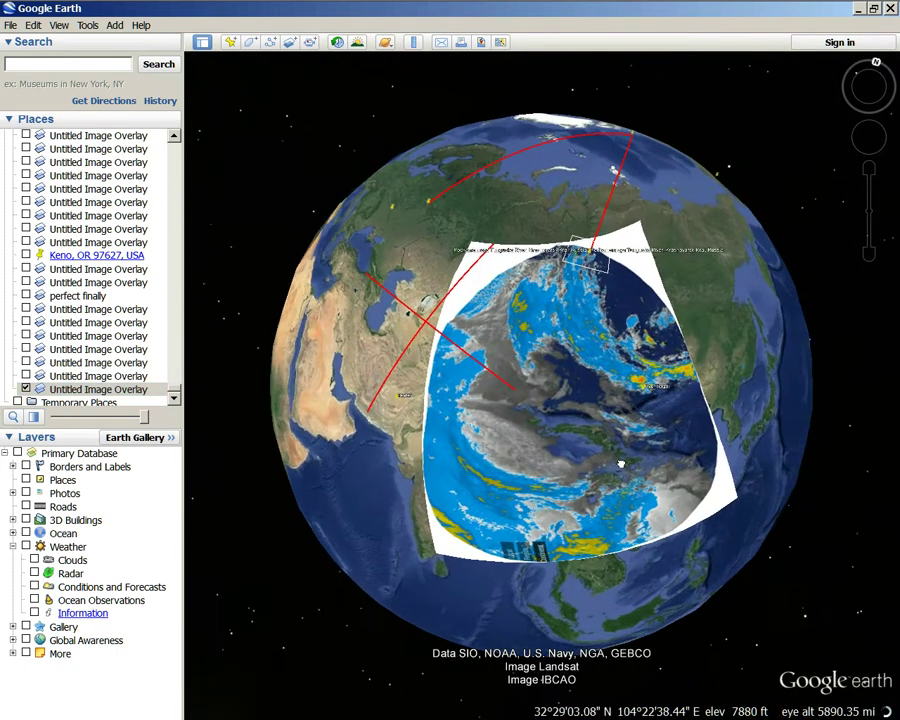
pyautogui.scroll(5, 444, 446)
pyautogui.scroll(-1, 444, 446)
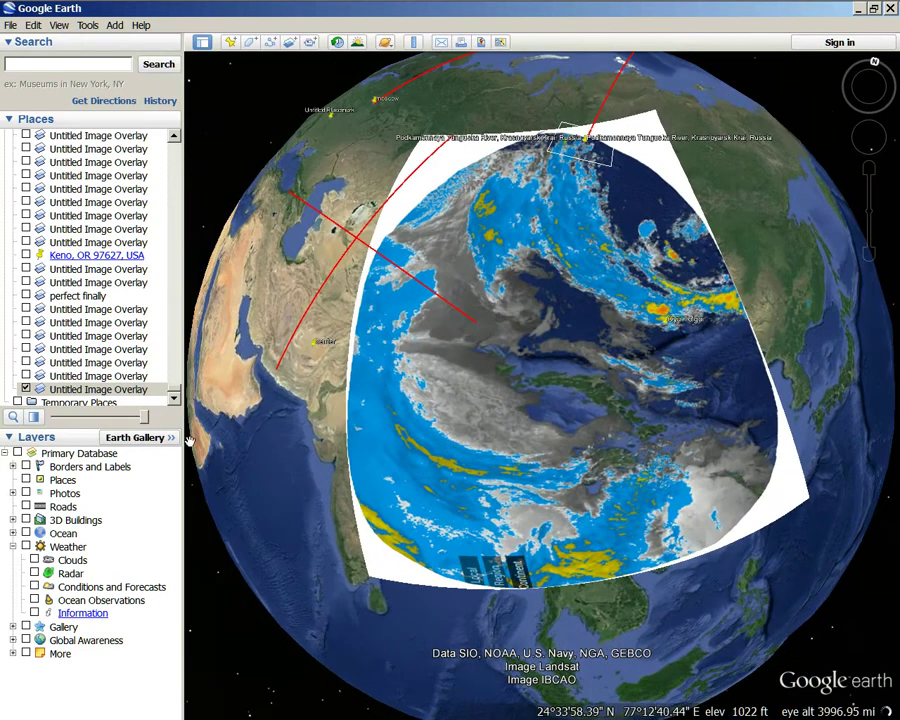
pyautogui.moveTo(133, 421); pyautogui.dragTo(4, 453)
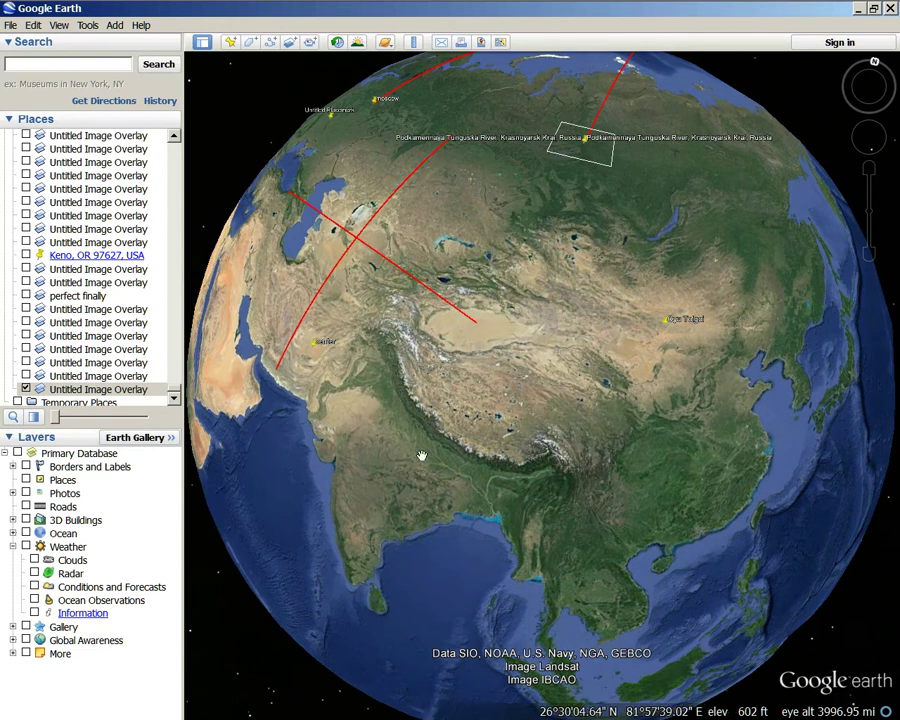
# Turn the globe sideways over Asia and add a new image overlay using sea of japan.jpg from the today folder
pyautogui.moveTo(184, 283); pyautogui.dragTo(196, 283)
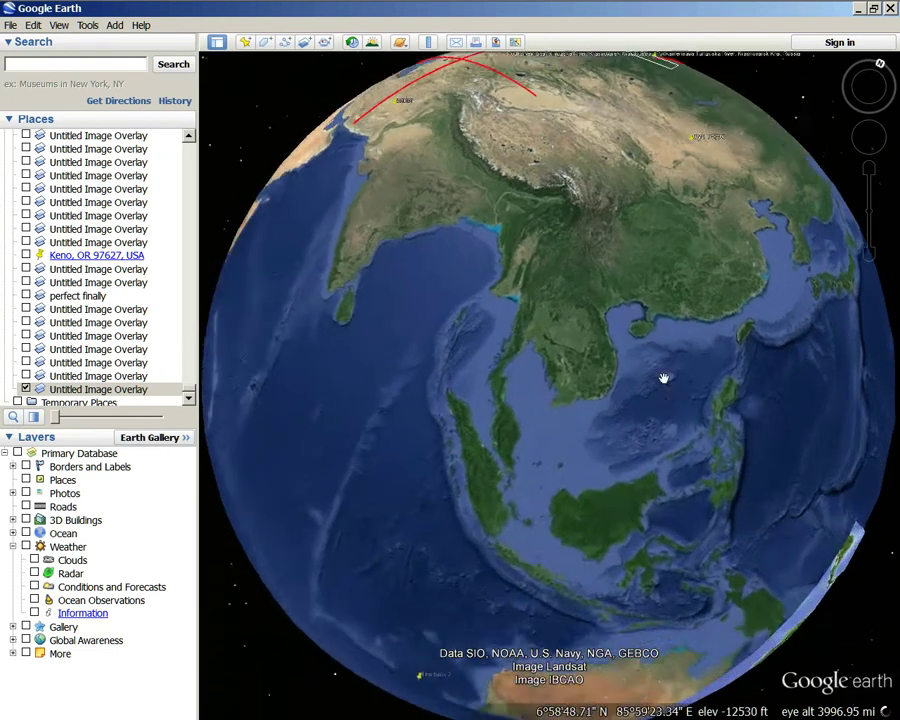
pyautogui.moveTo(856, 448); pyautogui.dragTo(814, 530)
pyautogui.moveTo(825, 355); pyautogui.dragTo(692, 556)
pyautogui.moveTo(690, 388); pyautogui.dragTo(719, 571)
pyautogui.moveTo(545, 568); pyautogui.dragTo(499, 612)
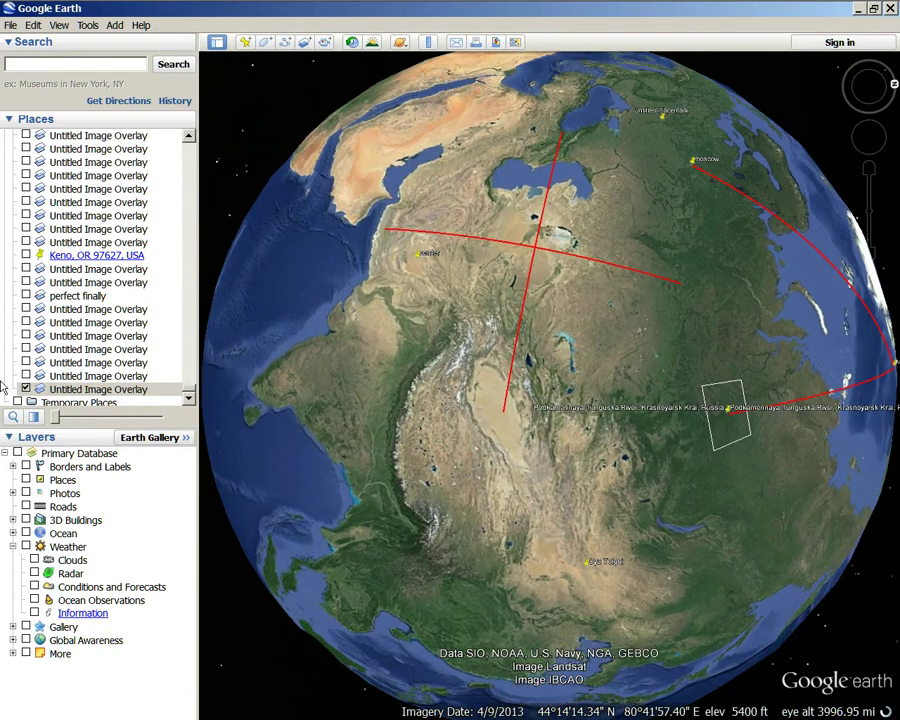
pyautogui.click(304, 43)
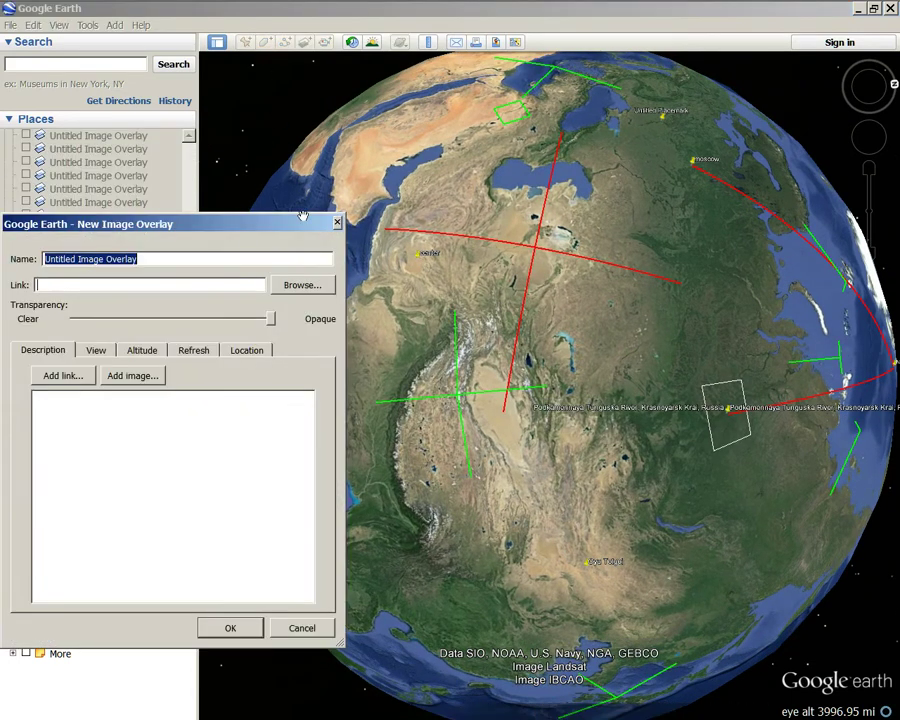
pyautogui.click(303, 284)
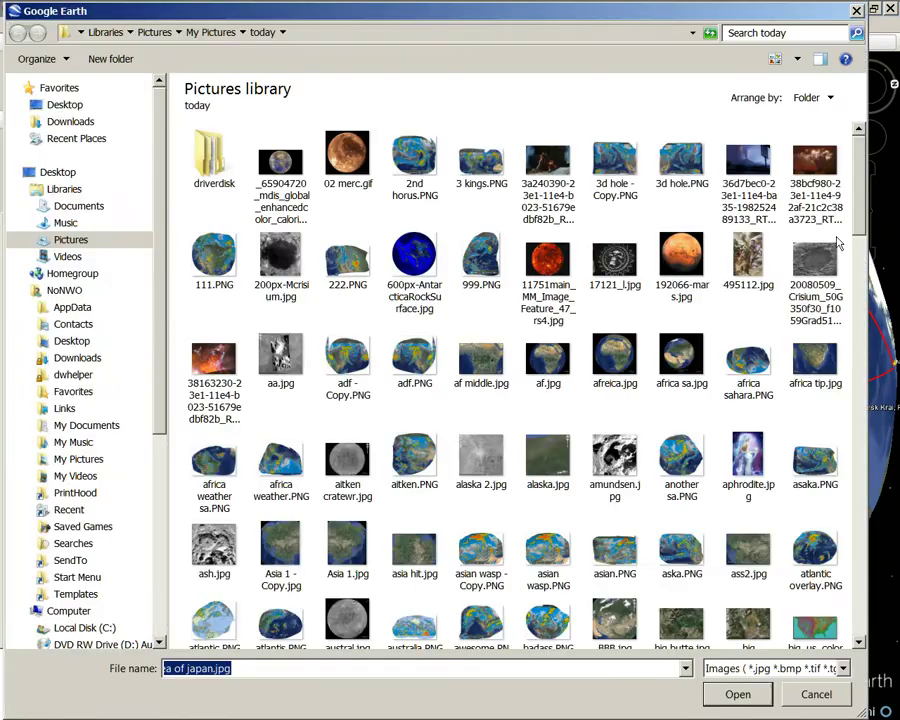
pyautogui.moveTo(857, 185); pyautogui.dragTo(870, 553)
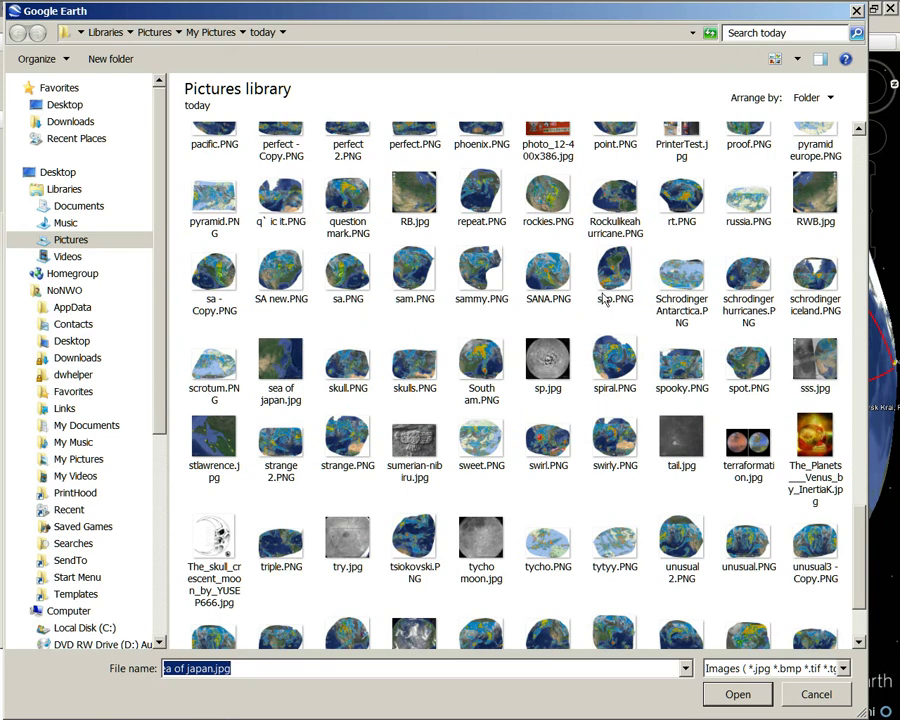
pyautogui.click(285, 372)
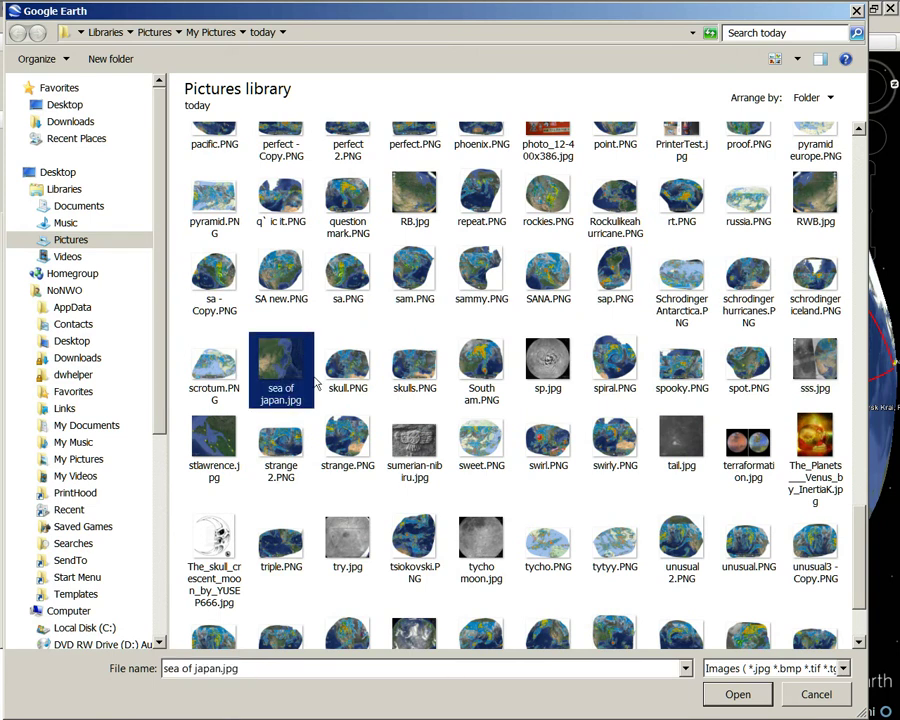
pyautogui.click(738, 695)
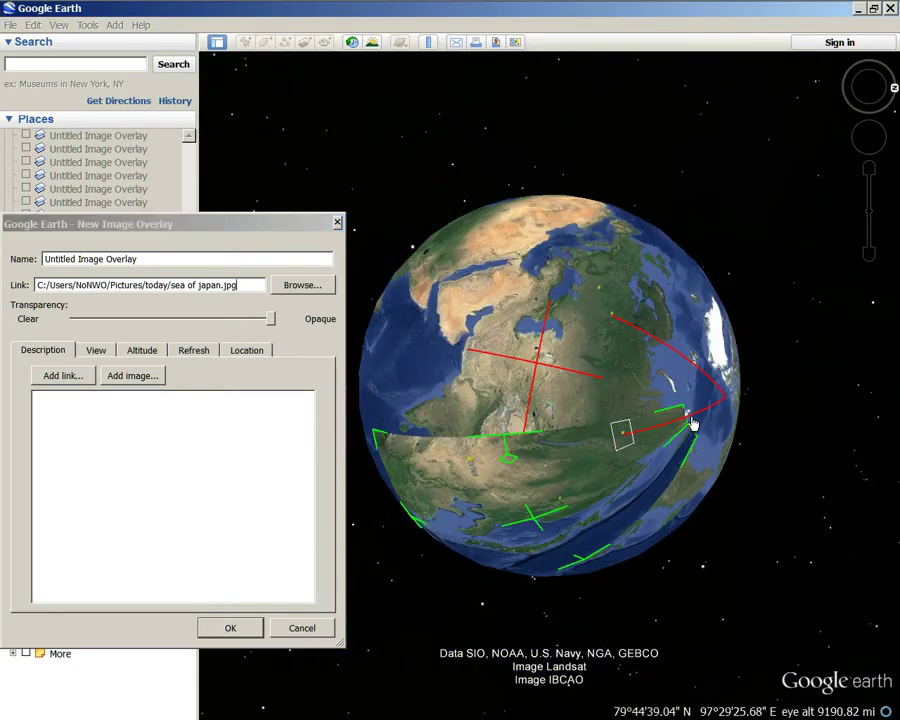
# Narrow the new Sea of Japan overlay over Asia and save it, and fade the cloud overlay in to mostly opaque
pyautogui.moveTo(690, 432); pyautogui.dragTo(562, 488)
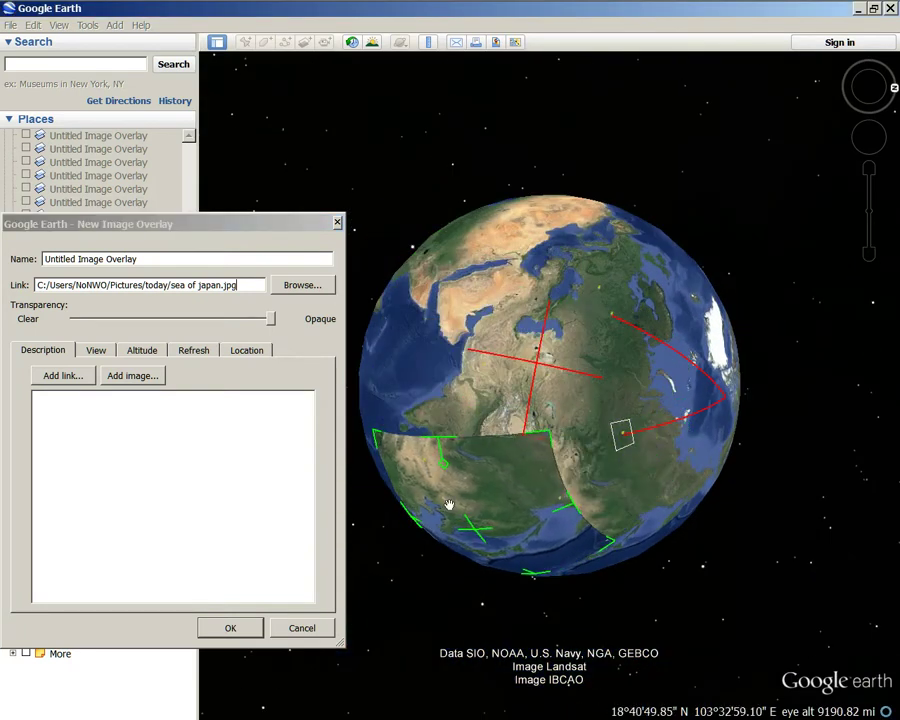
pyautogui.moveTo(449, 505); pyautogui.dragTo(477, 378)
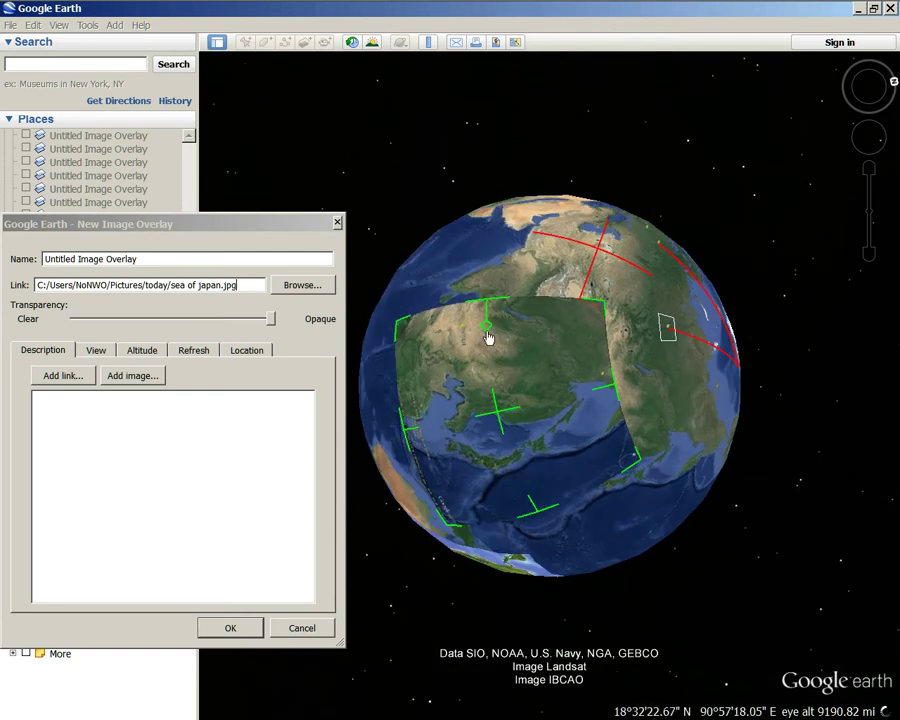
pyautogui.scroll(-3, 486, 362)
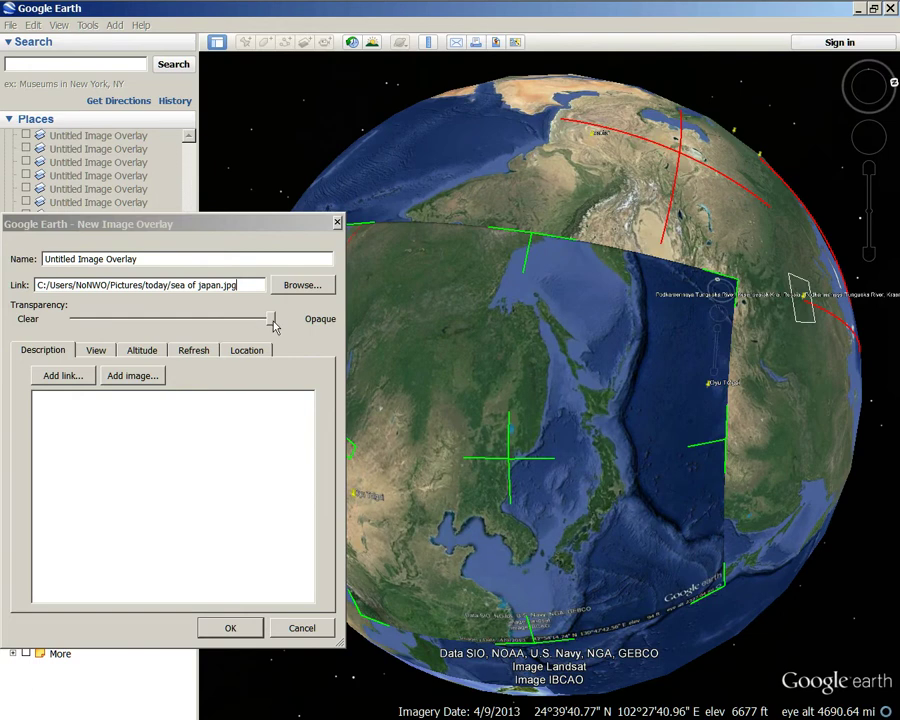
pyautogui.click(230, 629)
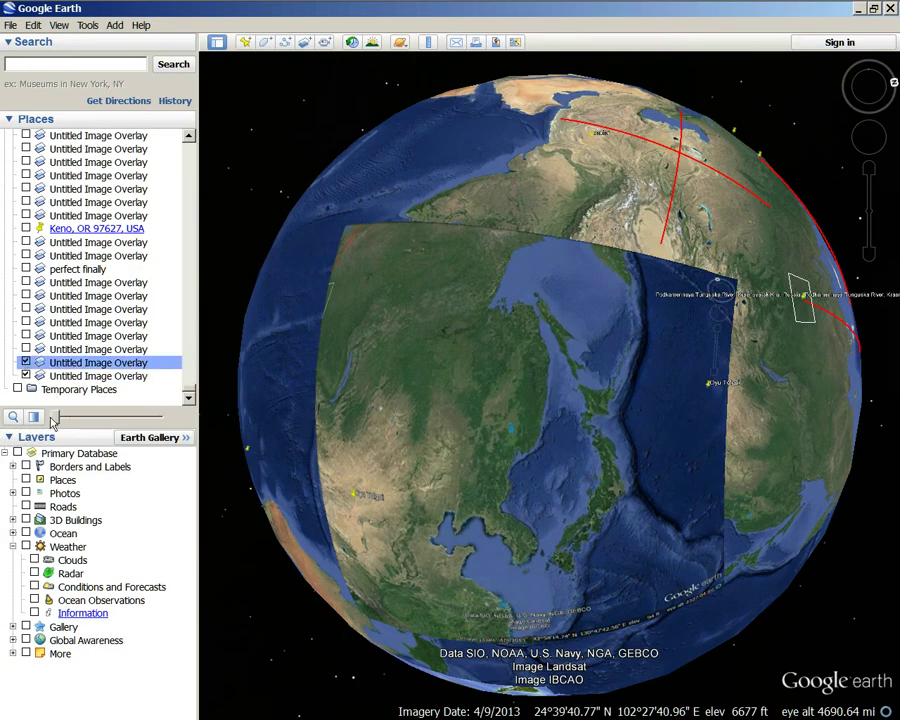
pyautogui.moveTo(55, 421); pyautogui.dragTo(137, 425)
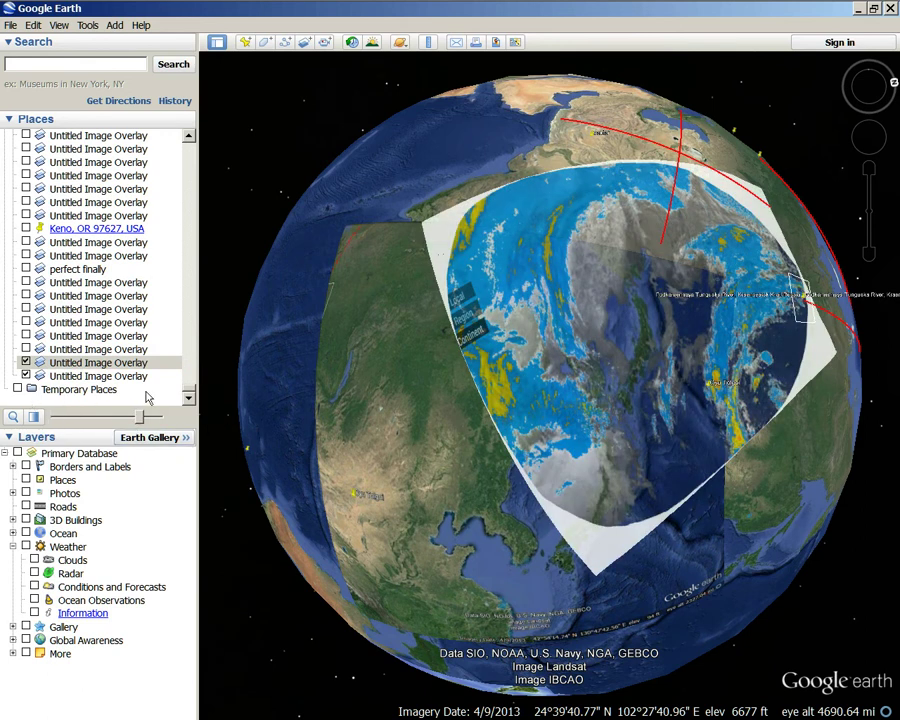
# Reopen the Sea of Japan overlay's properties, reduce it from two edges, move it over the cloud overlay in Asia, and save
pyautogui.click(40, 376)
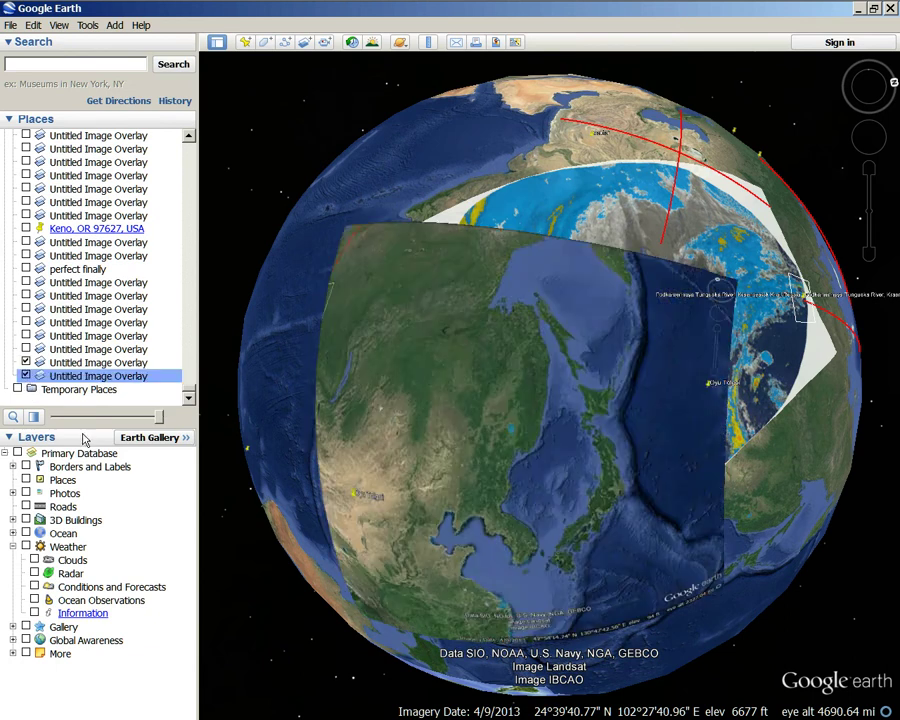
pyautogui.rightClick(80, 379)
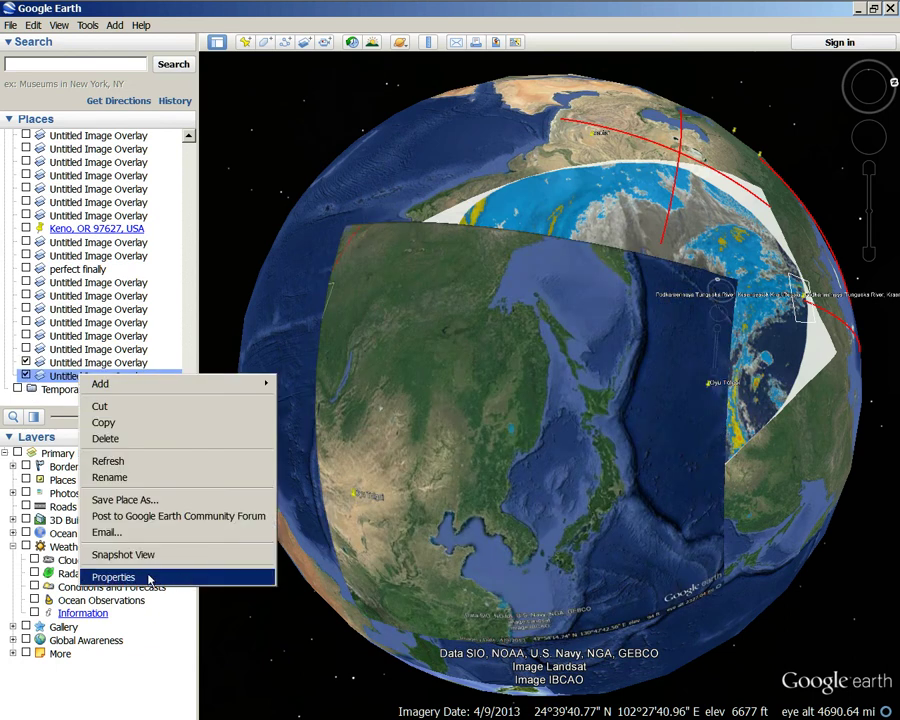
pyautogui.click(113, 577)
pyautogui.moveTo(529, 240); pyautogui.dragTo(524, 382)
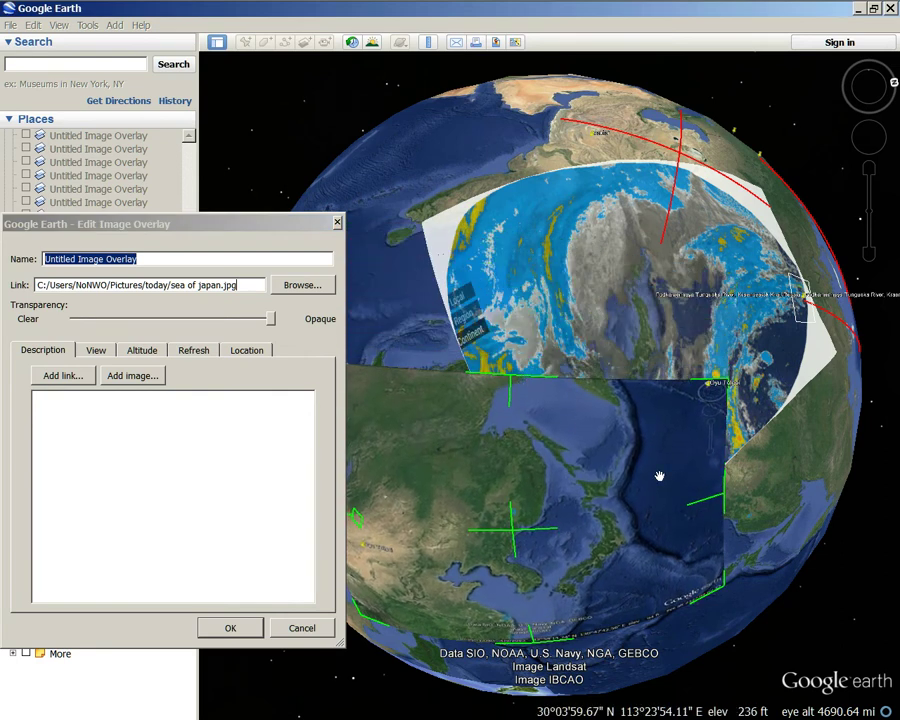
pyautogui.moveTo(725, 504); pyautogui.dragTo(660, 520)
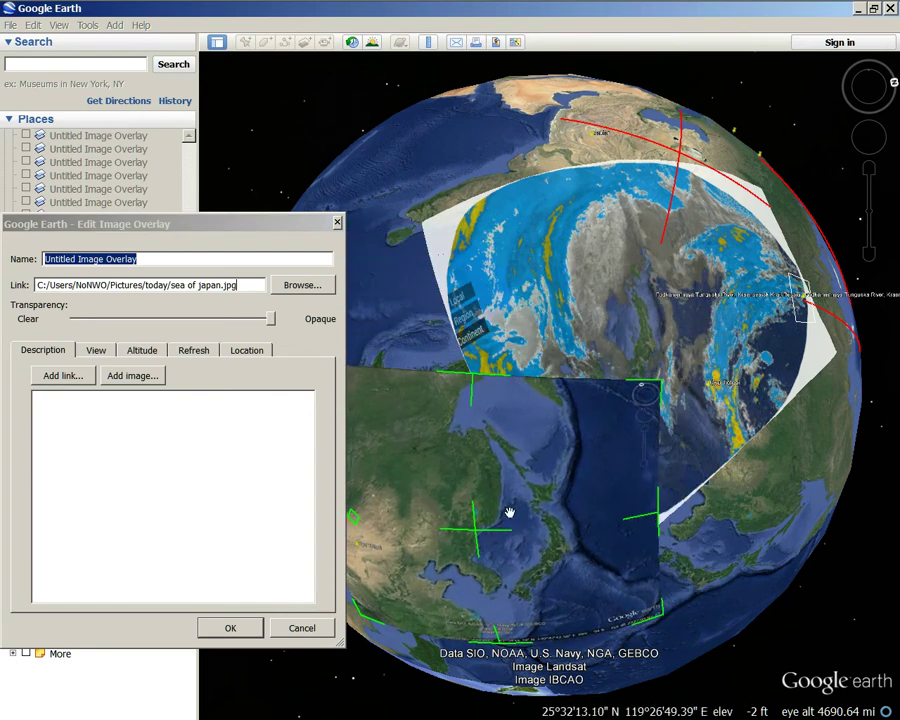
pyautogui.moveTo(476, 538); pyautogui.dragTo(581, 333)
pyautogui.click(231, 628)
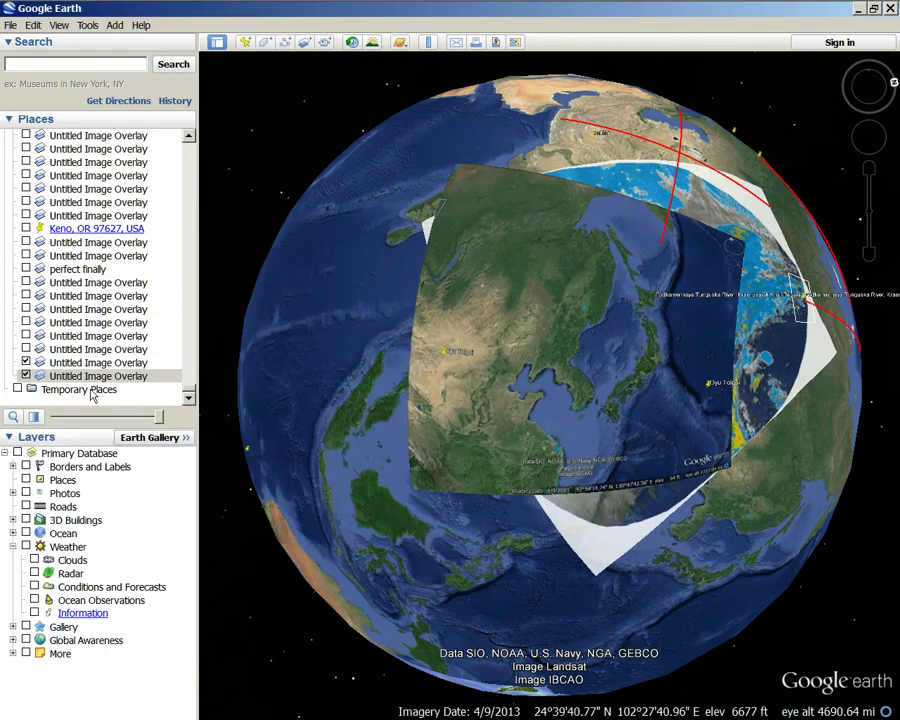
# Hide the cloud overlay, keep the Sea of Japan overlay shown, and turn the globe north up over Central Asia
pyautogui.click(26, 376)
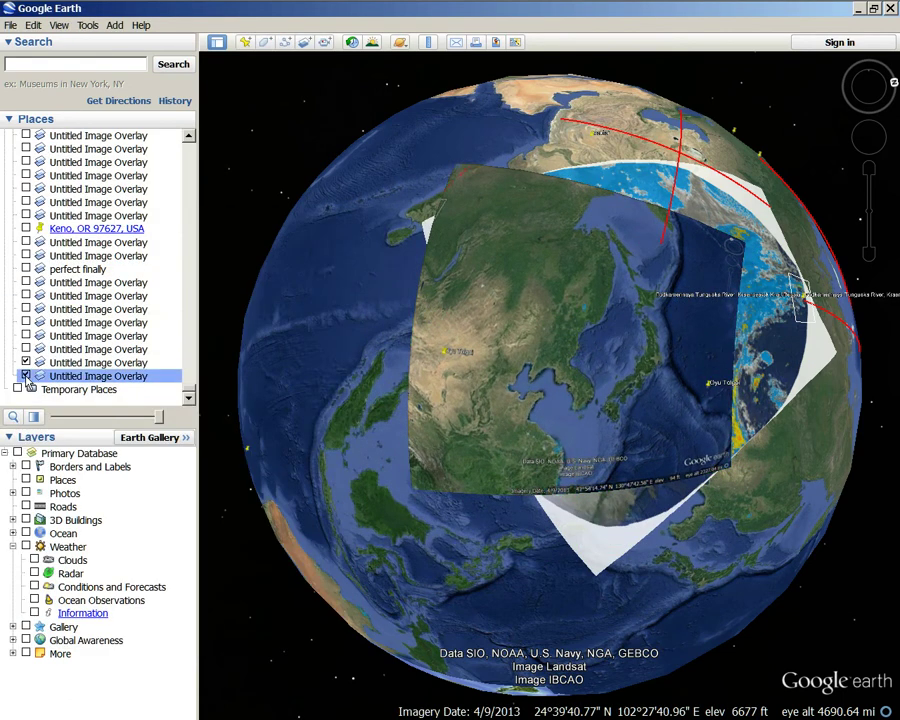
pyautogui.click(26, 376)
pyautogui.click(26, 362)
pyautogui.moveTo(379, 159); pyautogui.dragTo(444, 536)
pyautogui.moveTo(711, 348); pyautogui.dragTo(552, 211)
pyautogui.moveTo(738, 385); pyautogui.dragTo(719, 321)
pyautogui.moveTo(392, 410)
pyautogui.mouseDown()
pyautogui.moveTo(394, 472)
pyautogui.moveTo(400, 430)
pyautogui.mouseUp()
pyautogui.scroll(3, 467, 428)
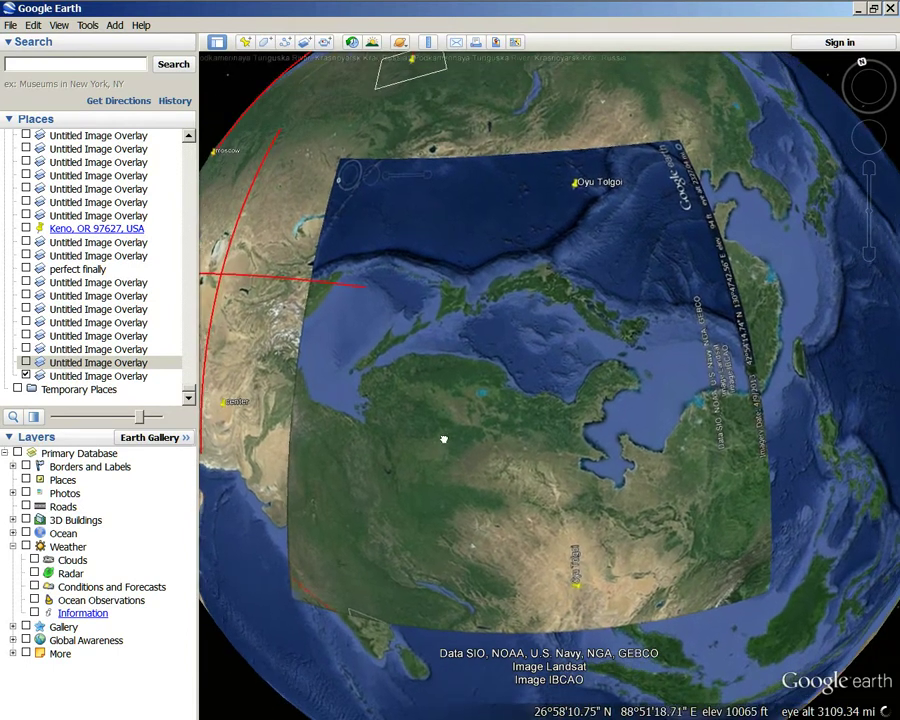
# Edit the Sea of Japan overlay, make it partly transparent, and move and slightly rotate it to line up with the Tibetan Plateau
pyautogui.click(62, 375)
pyautogui.rightClick(62, 375)
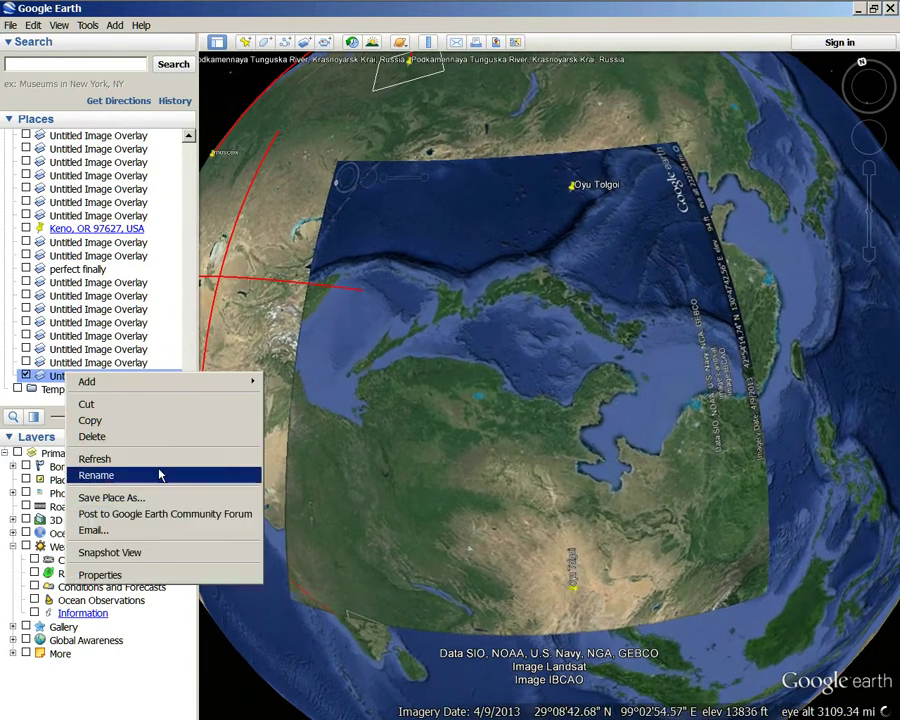
pyautogui.click(130, 575)
pyautogui.moveTo(275, 322); pyautogui.dragTo(200, 322)
pyautogui.moveTo(431, 134); pyautogui.dragTo(525, 116)
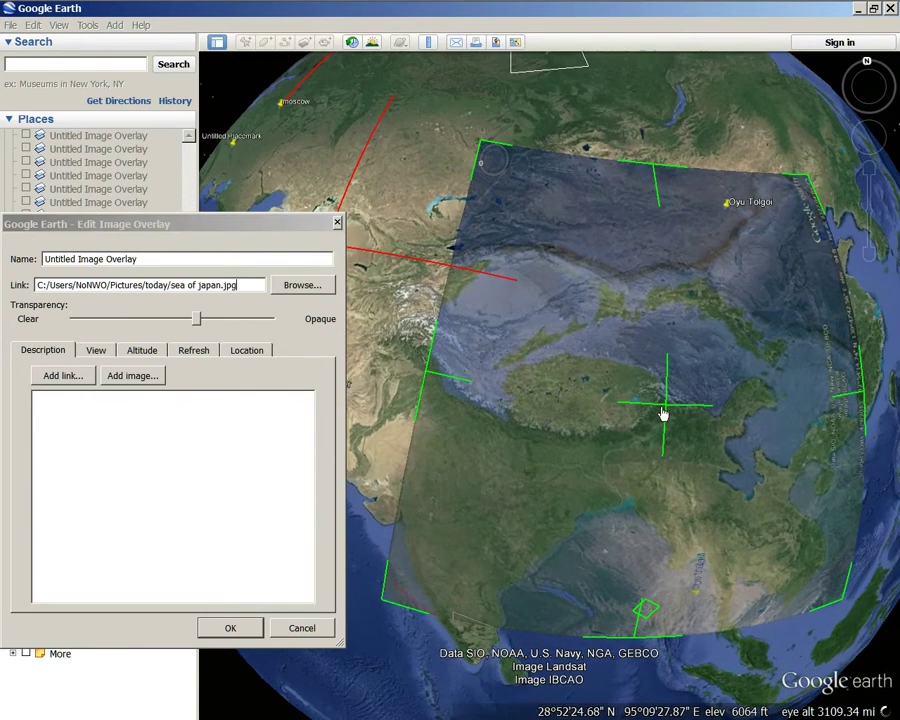
pyautogui.moveTo(662, 413); pyautogui.dragTo(634, 388)
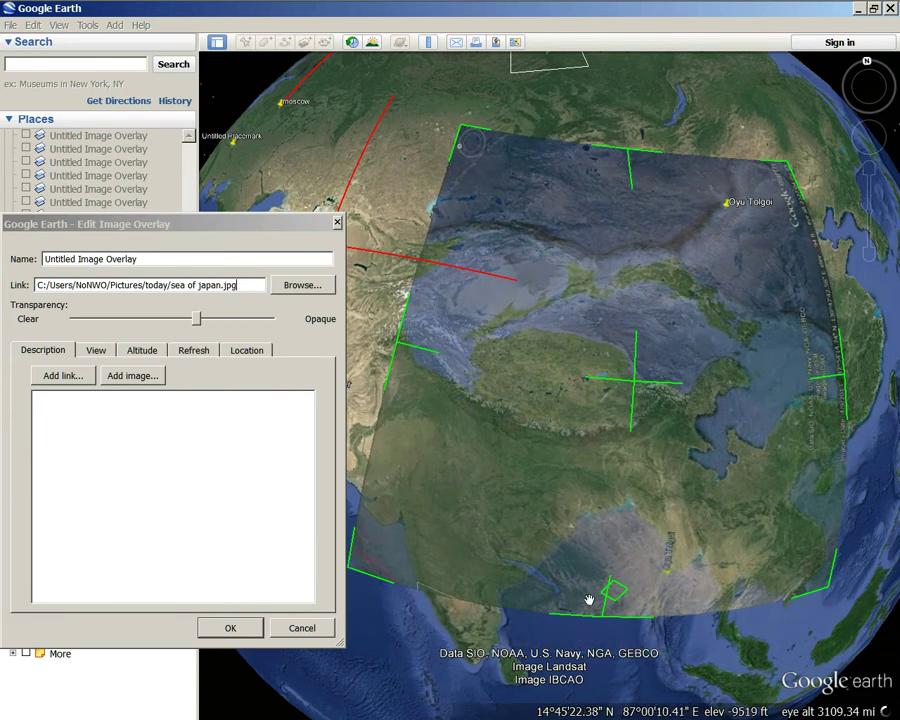
pyautogui.moveTo(618, 601)
pyautogui.mouseDown()
pyautogui.moveTo(651, 599)
pyautogui.moveTo(630, 605)
pyautogui.mouseUp()
pyautogui.moveTo(625, 390)
pyautogui.mouseDown()
pyautogui.moveTo(639, 380)
pyautogui.moveTo(639, 362)
pyautogui.moveTo(636, 392)
pyautogui.mouseUp()
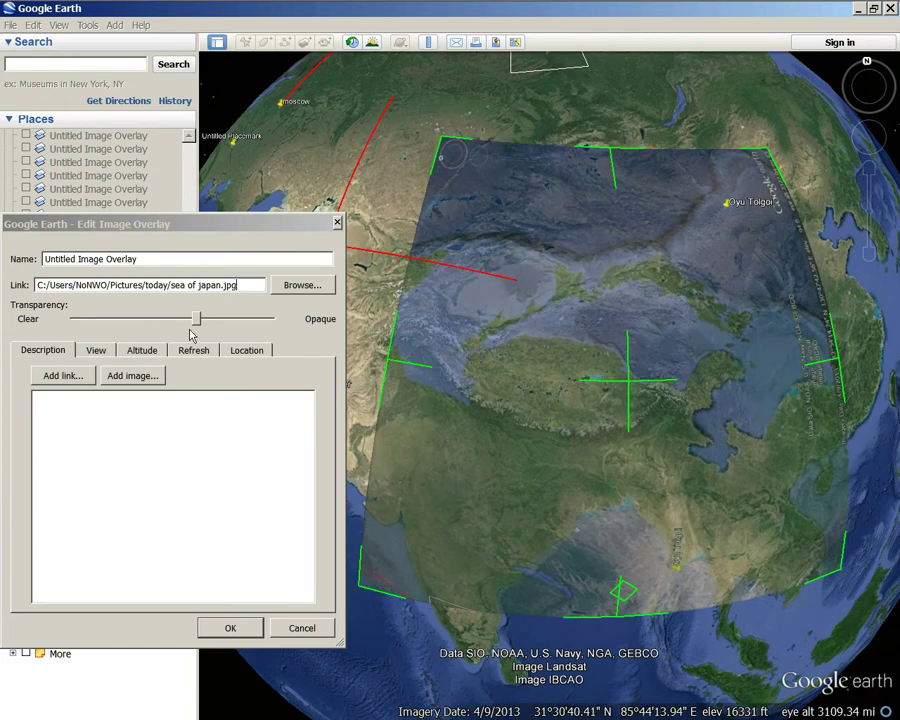
# Fade the Sea of Japan overlay to clear and back to fully opaque, and save the edited overlay
pyautogui.moveTo(197, 323); pyautogui.dragTo(165, 322)
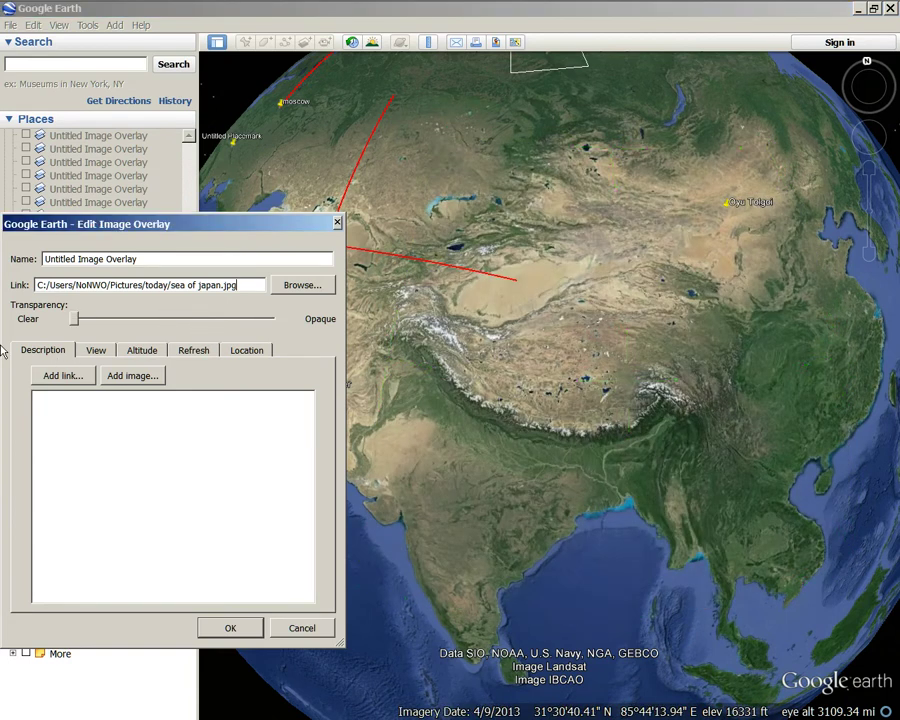
pyautogui.moveTo(18, 345); pyautogui.dragTo(361, 353)
pyautogui.click(230, 628)
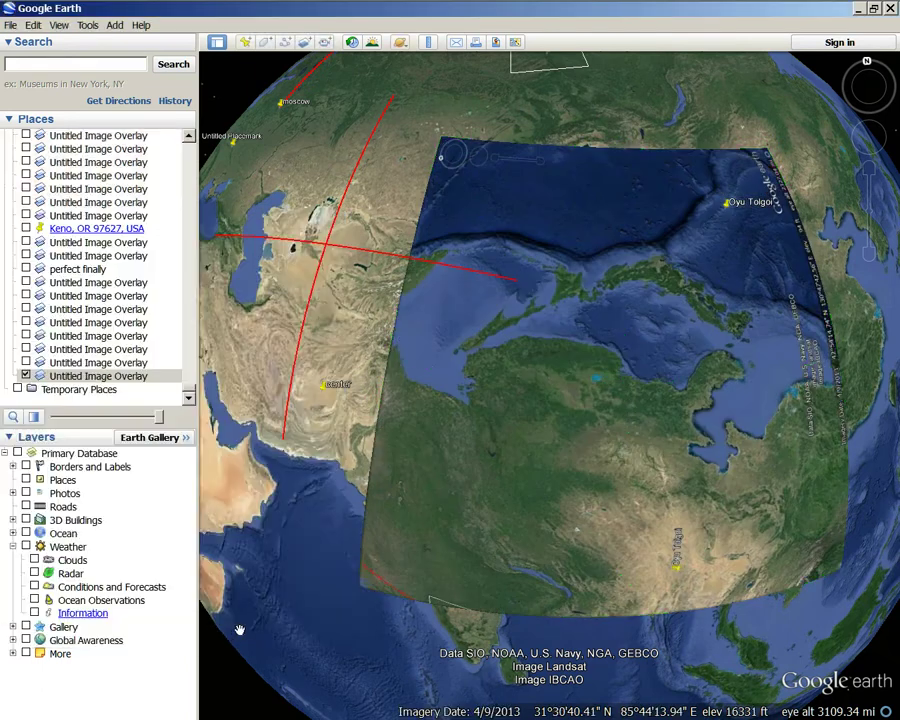
# Turn the globe sideways and fade the Sea of Japan overlay out and in to compare its coastlines with the Tibetan Plateau
pyautogui.scroll(-5, 408, 609)
pyautogui.moveTo(404, 601); pyautogui.dragTo(692, 434)
pyautogui.scroll(5, 675, 446)
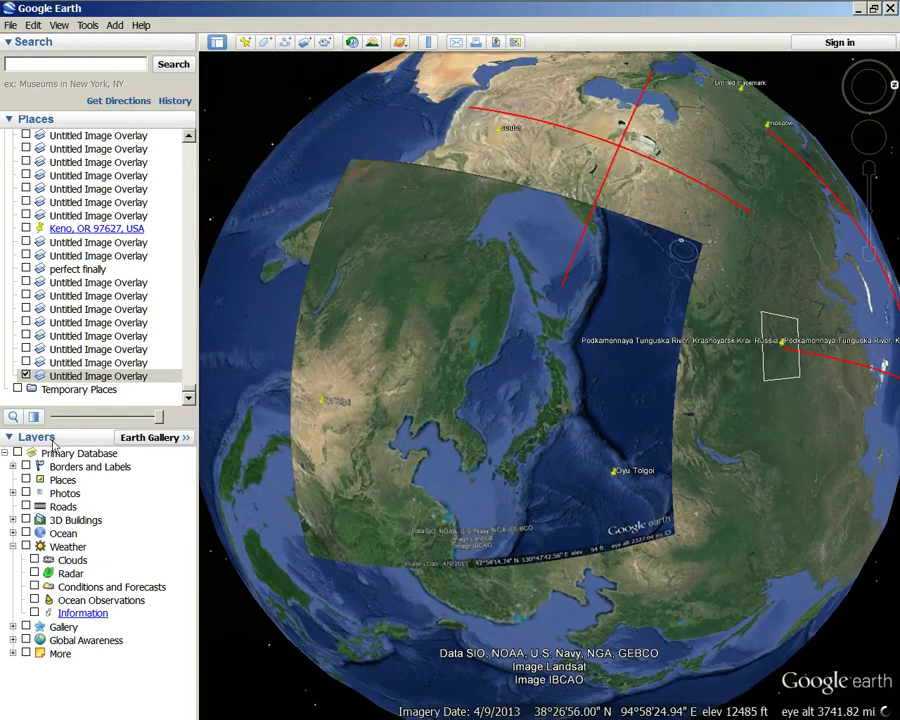
pyautogui.moveTo(118, 425); pyautogui.dragTo(165, 432)
pyautogui.scroll(5, 450, 398)
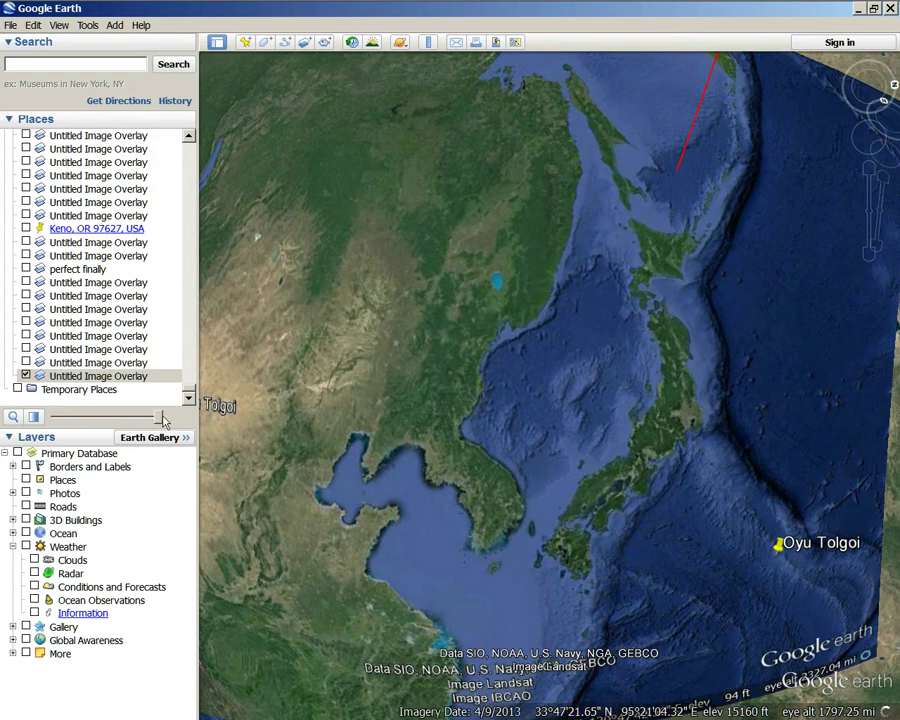
pyautogui.moveTo(151, 419); pyautogui.dragTo(28, 424)
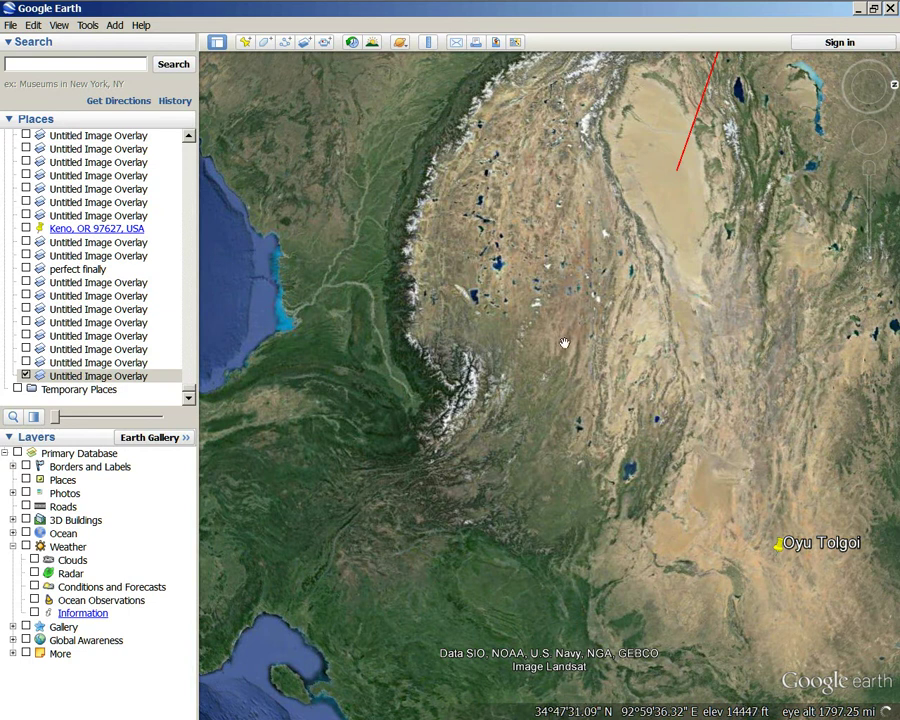
pyautogui.scroll(-3, 564, 338)
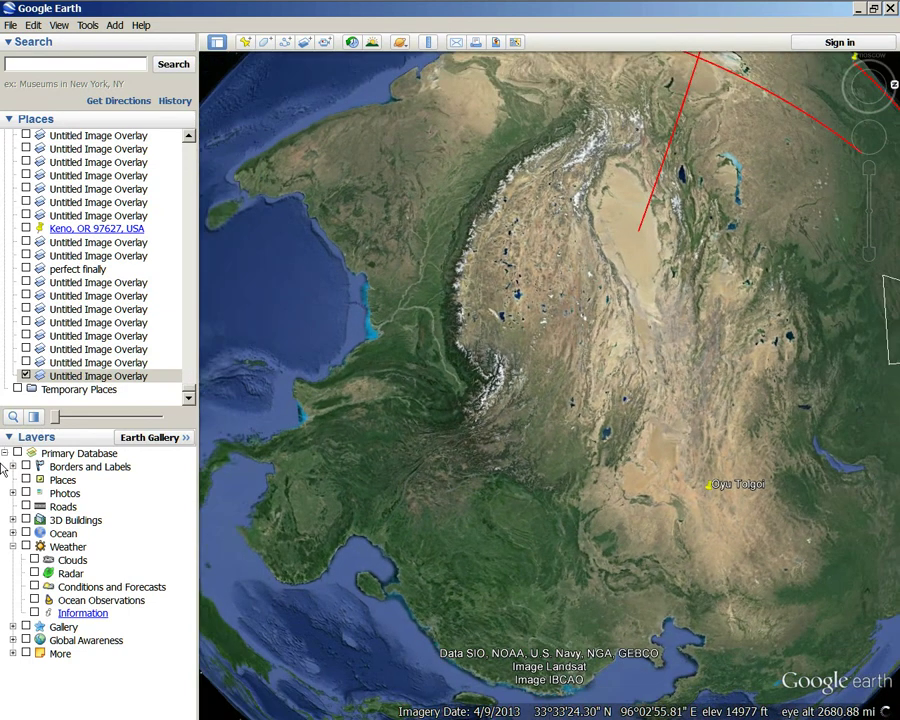
pyautogui.moveTo(56, 421); pyautogui.dragTo(158, 420)
pyautogui.scroll(5, 558, 337)
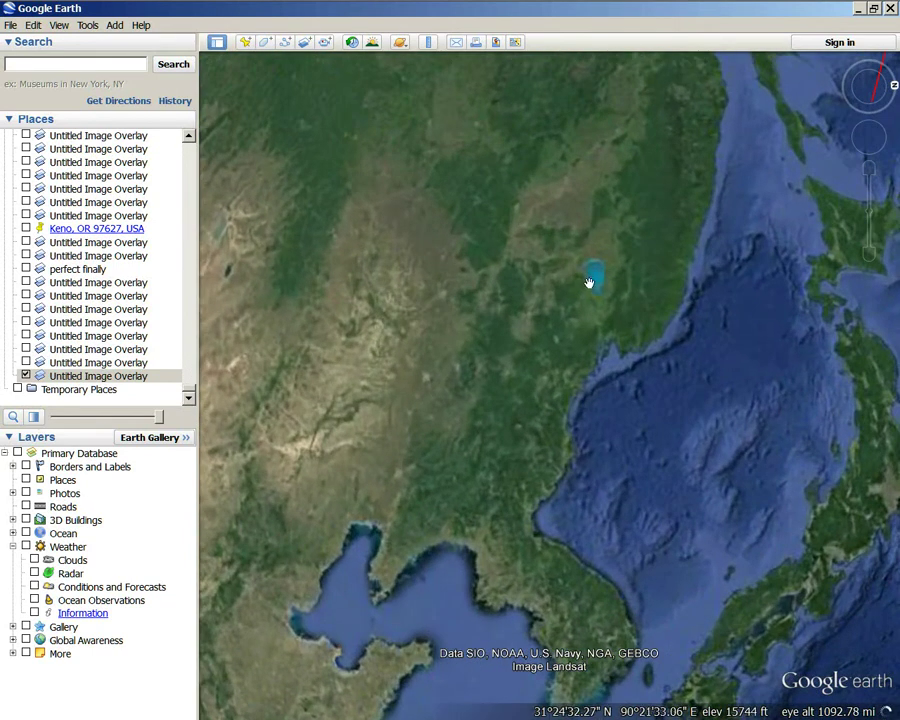
pyautogui.moveTo(163, 420); pyautogui.dragTo(547, 412)
# Turn the globe north up, show the cloud overlay at full opacity over Asia for comparison, and hide both image overlays
pyautogui.scroll(-5, 594, 390)
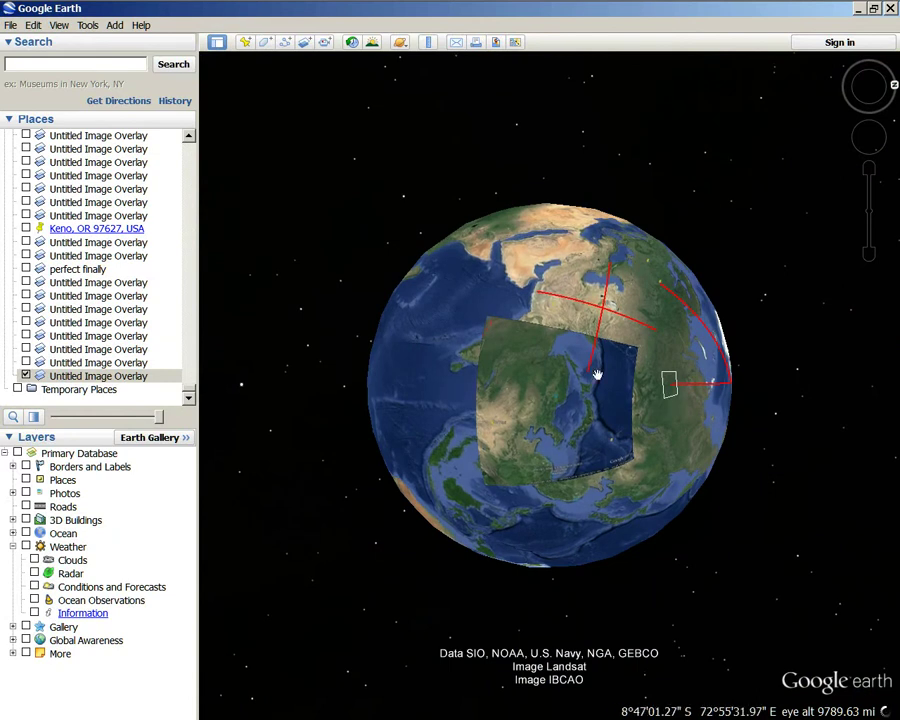
pyautogui.scroll(4, 597, 375)
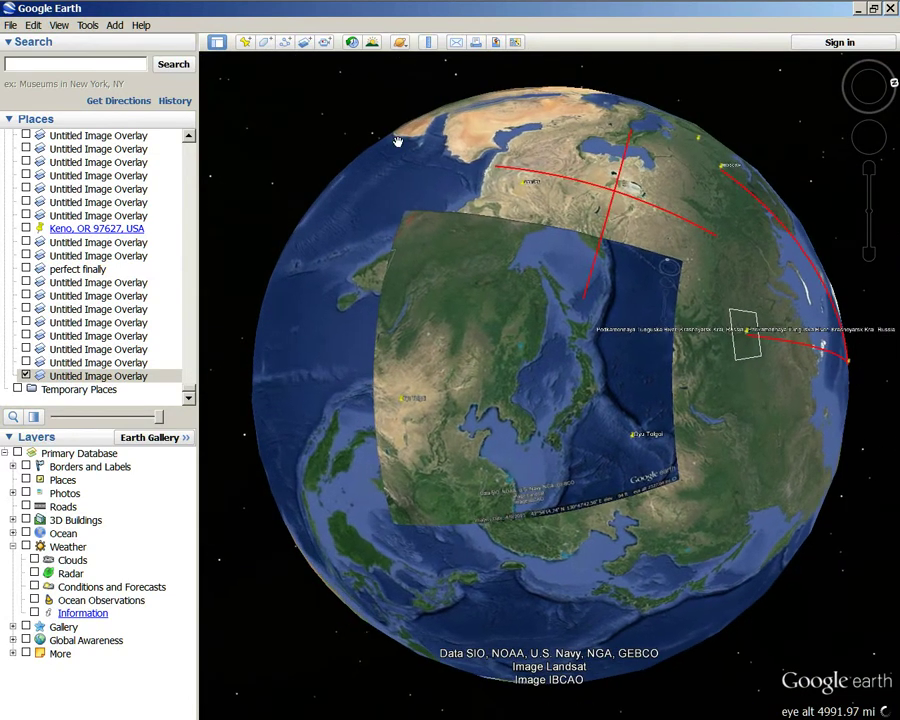
pyautogui.moveTo(400, 134); pyautogui.dragTo(254, 276)
pyautogui.moveTo(835, 407); pyautogui.dragTo(635, 372)
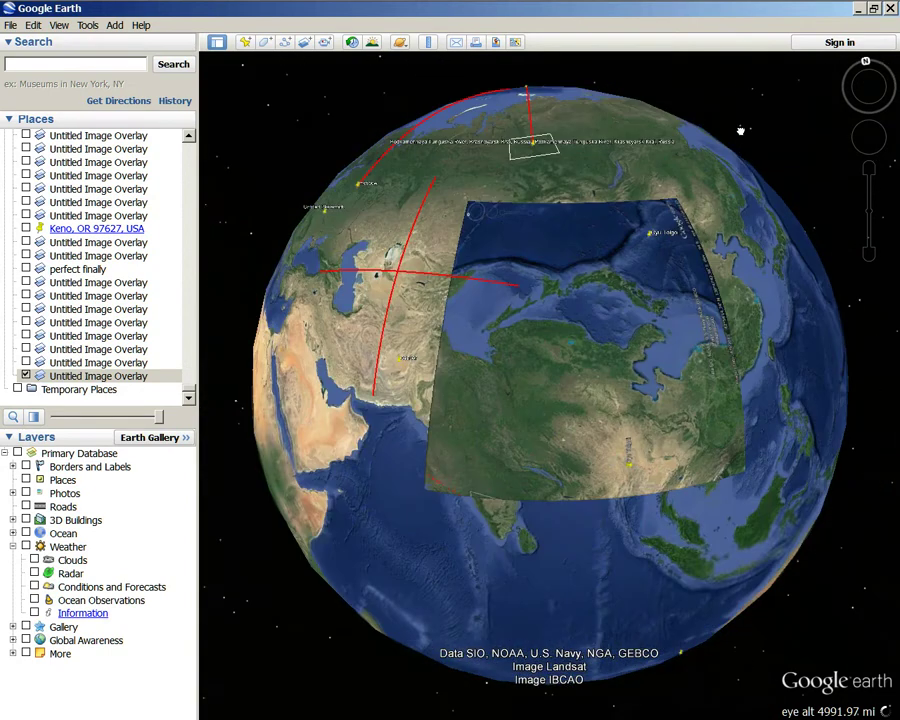
pyautogui.click(26, 363)
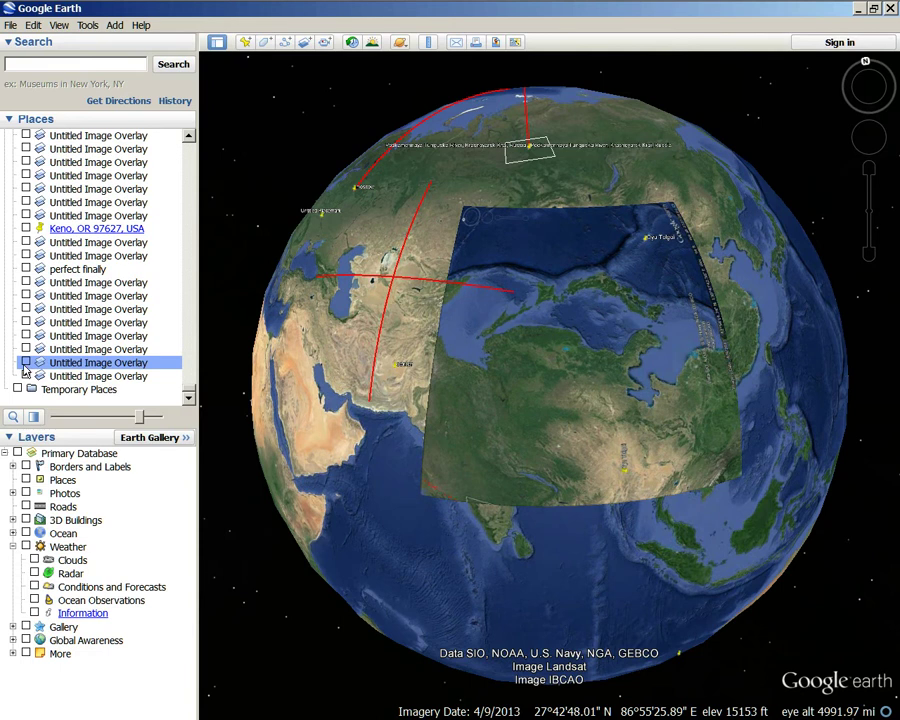
pyautogui.click(26, 362)
pyautogui.scroll(3, 556, 416)
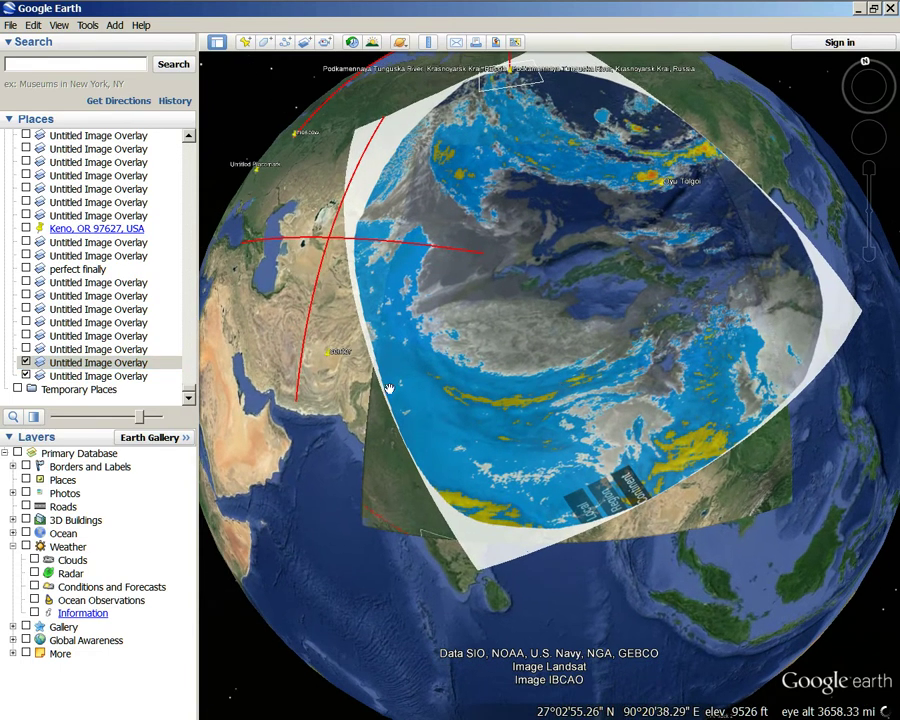
pyautogui.moveTo(143, 420); pyautogui.dragTo(170, 300)
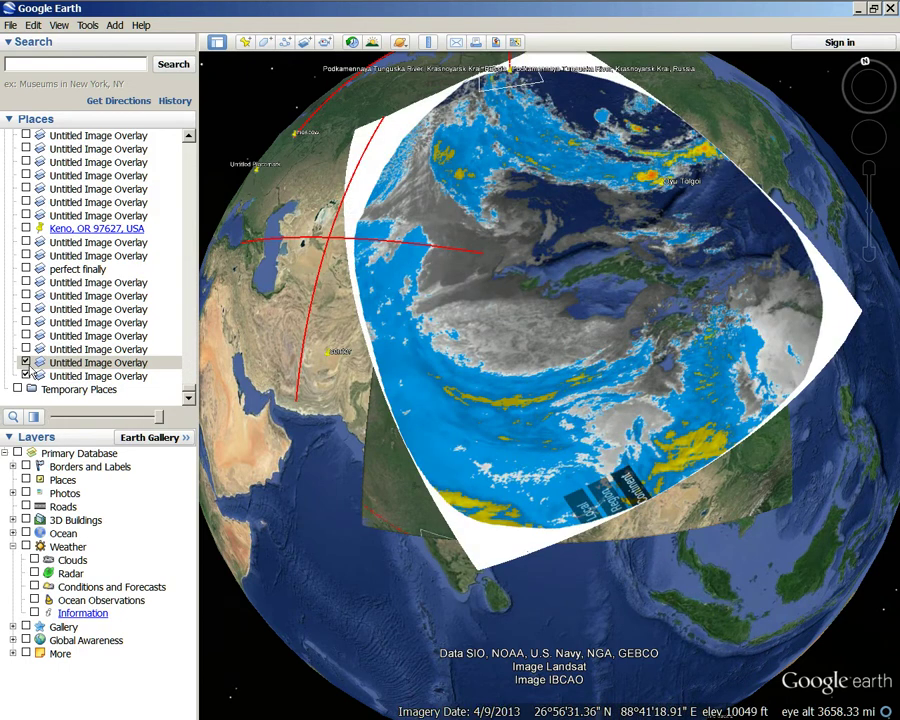
pyautogui.click(25, 363)
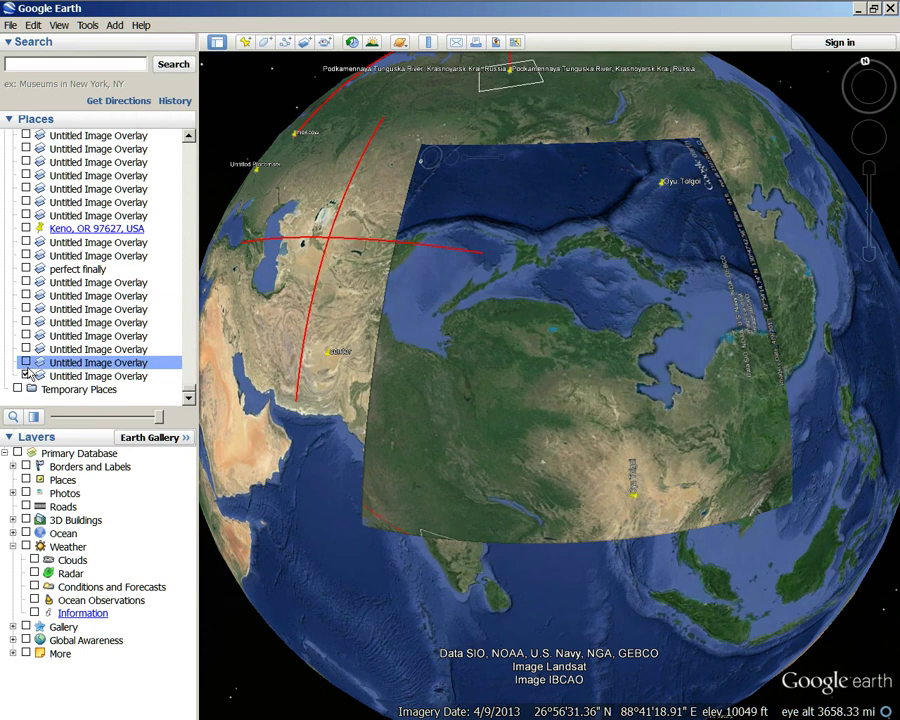
pyautogui.click(25, 376)
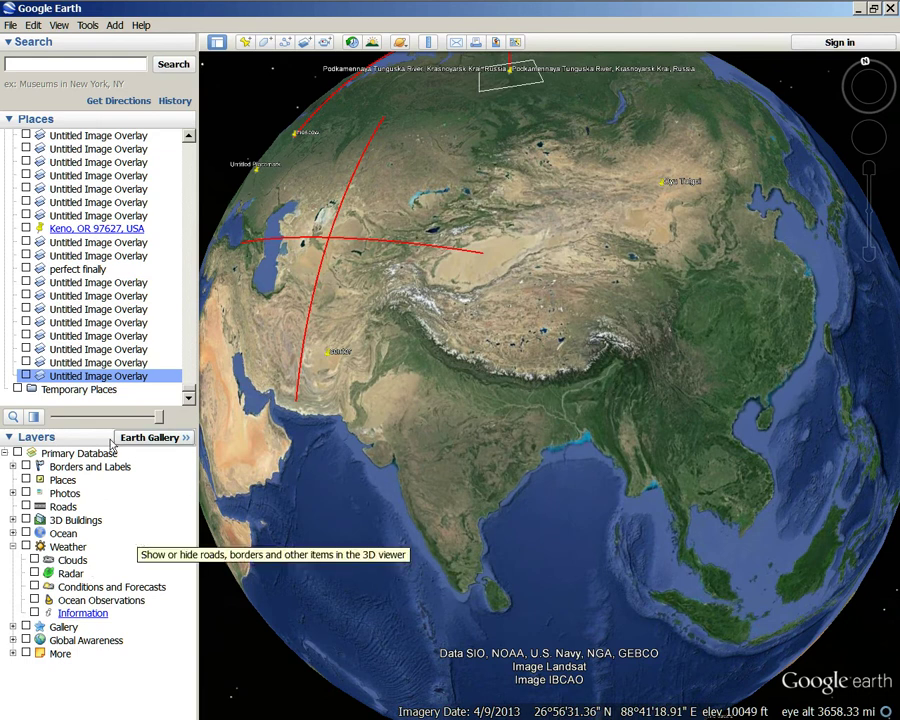
# Rotate the globe to examine the Pacific, the Americas, the North Atlantic and Greenland without the Asian overlays
pyautogui.moveTo(673, 418); pyautogui.dragTo(661, 352)
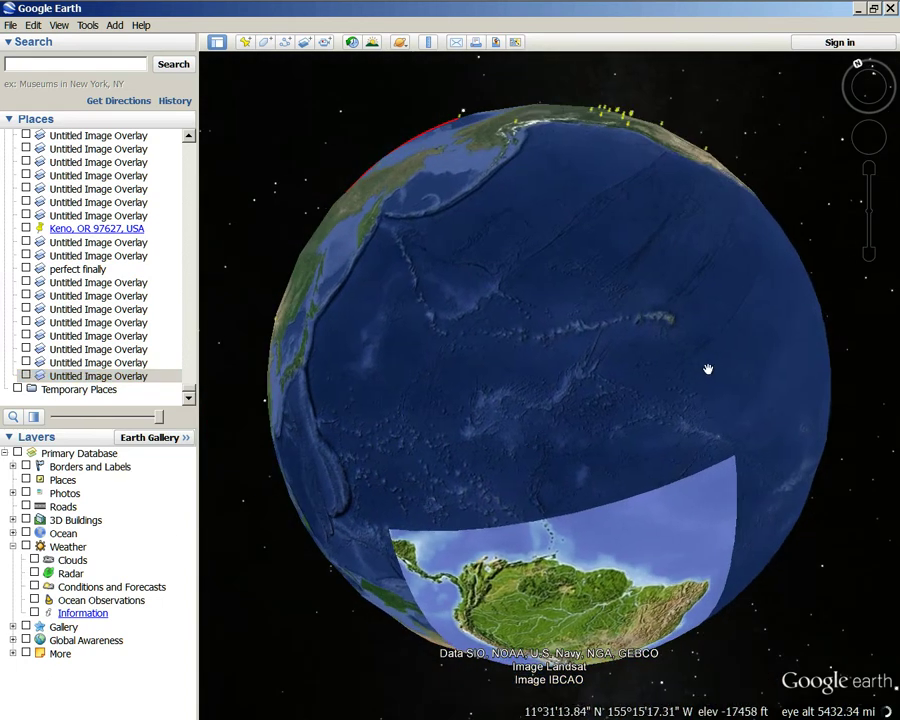
pyautogui.moveTo(595, 438); pyautogui.dragTo(697, 384)
pyautogui.moveTo(522, 437); pyautogui.dragTo(573, 456)
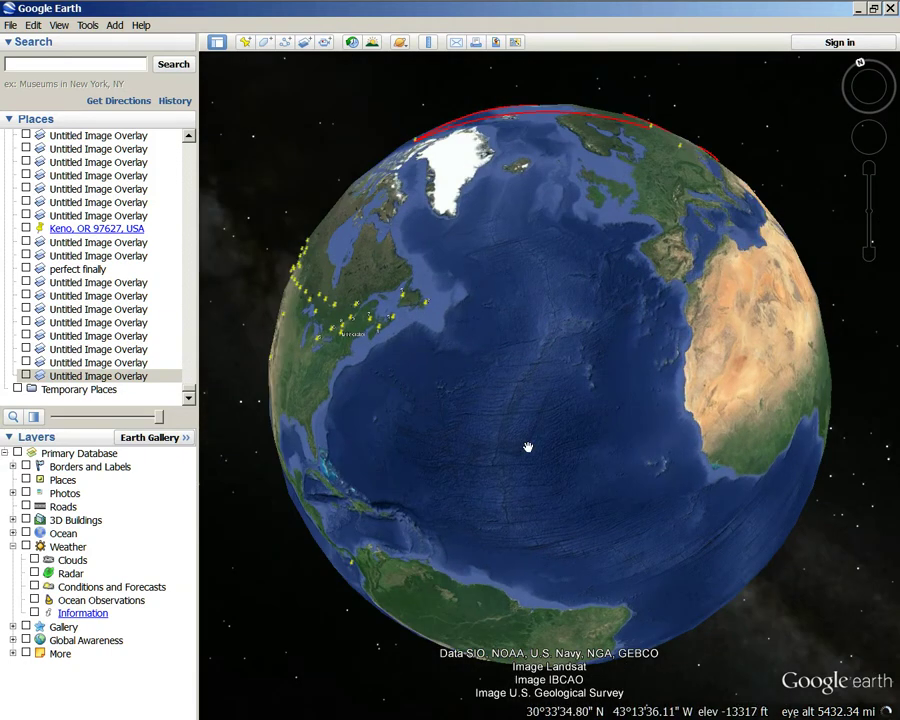
pyautogui.moveTo(421, 591); pyautogui.dragTo(621, 484)
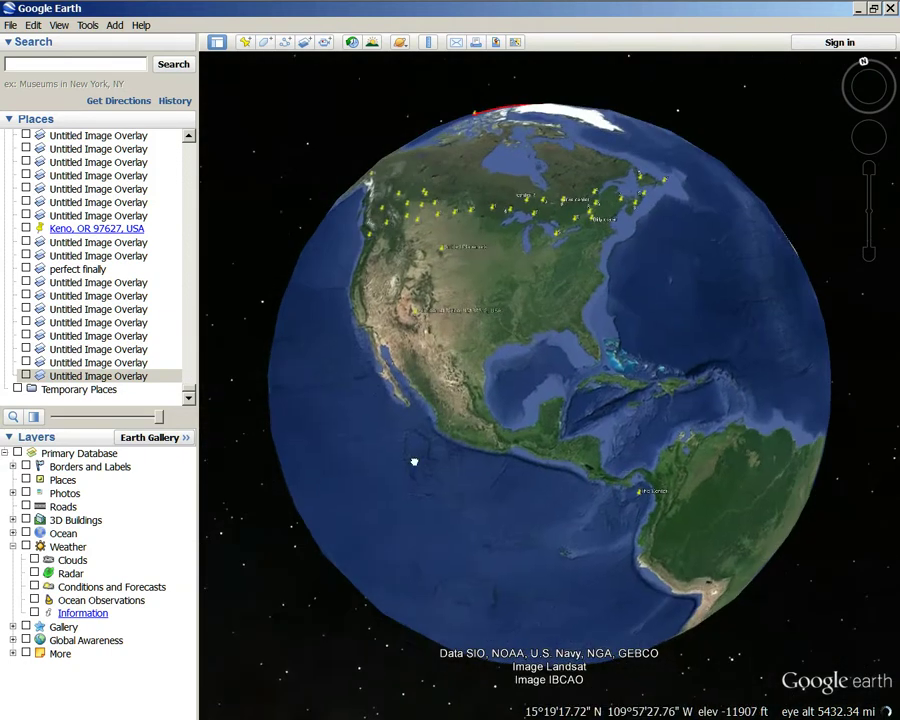
pyautogui.moveTo(446, 443); pyautogui.dragTo(545, 415)
pyautogui.moveTo(627, 253); pyautogui.dragTo(503, 441)
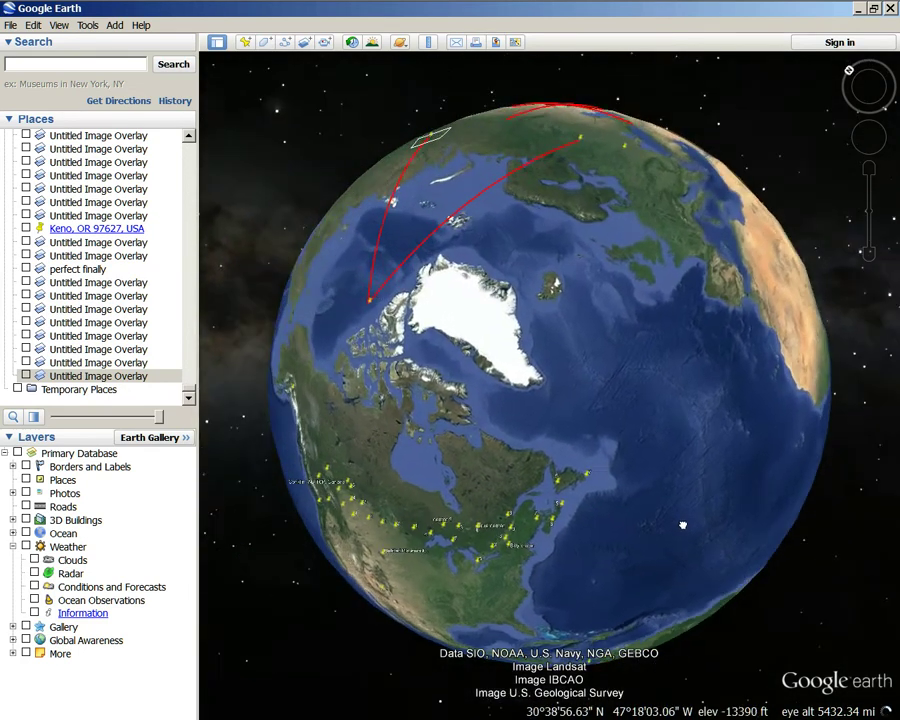
# Rotate the globe from the Arctic and Greenland to North America and examine the placemarks across Canada and the United States up close
pyautogui.moveTo(693, 530); pyautogui.dragTo(799, 466)
pyautogui.moveTo(412, 362); pyautogui.dragTo(418, 492)
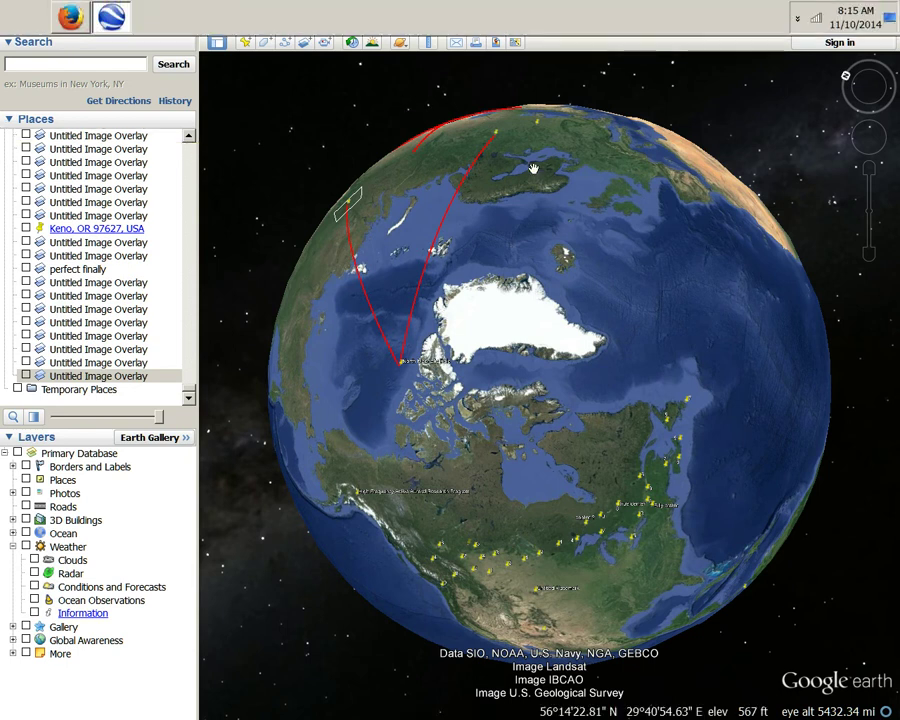
pyautogui.moveTo(445, 476); pyautogui.dragTo(436, 364)
pyautogui.moveTo(346, 502); pyautogui.dragTo(578, 456)
pyautogui.scroll(3, 578, 456)
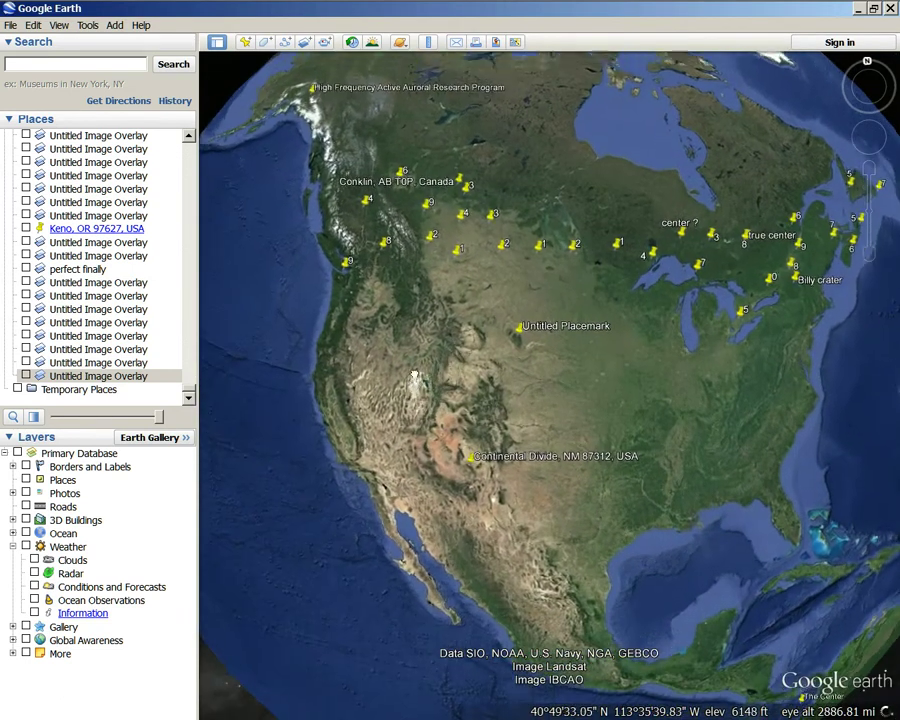
pyautogui.scroll(1, 579, 366)
pyautogui.moveTo(580, 362); pyautogui.dragTo(516, 366)
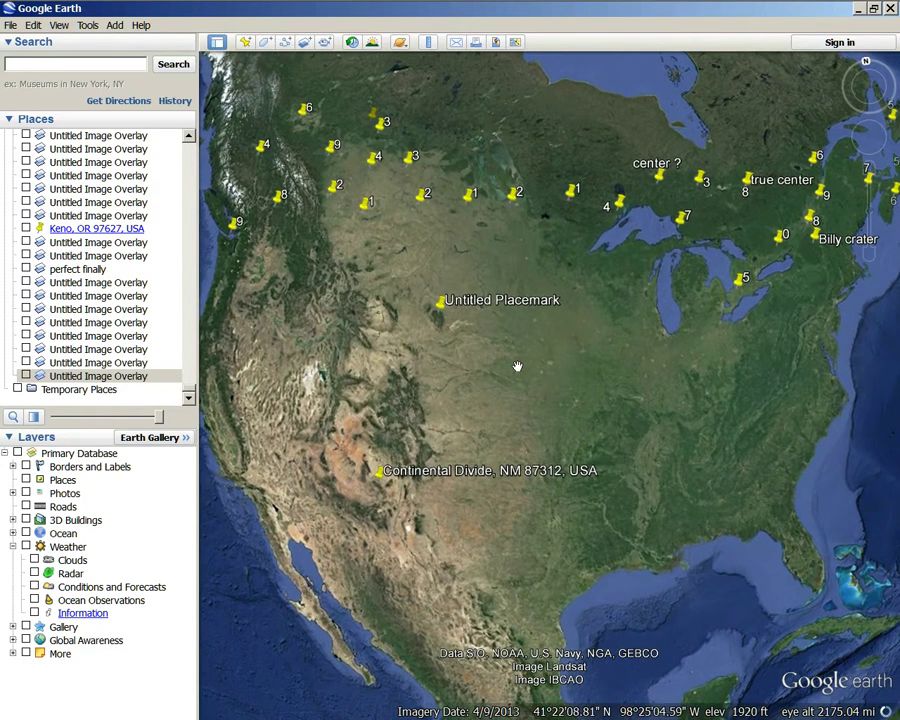
pyautogui.scroll(-3, 495, 380)
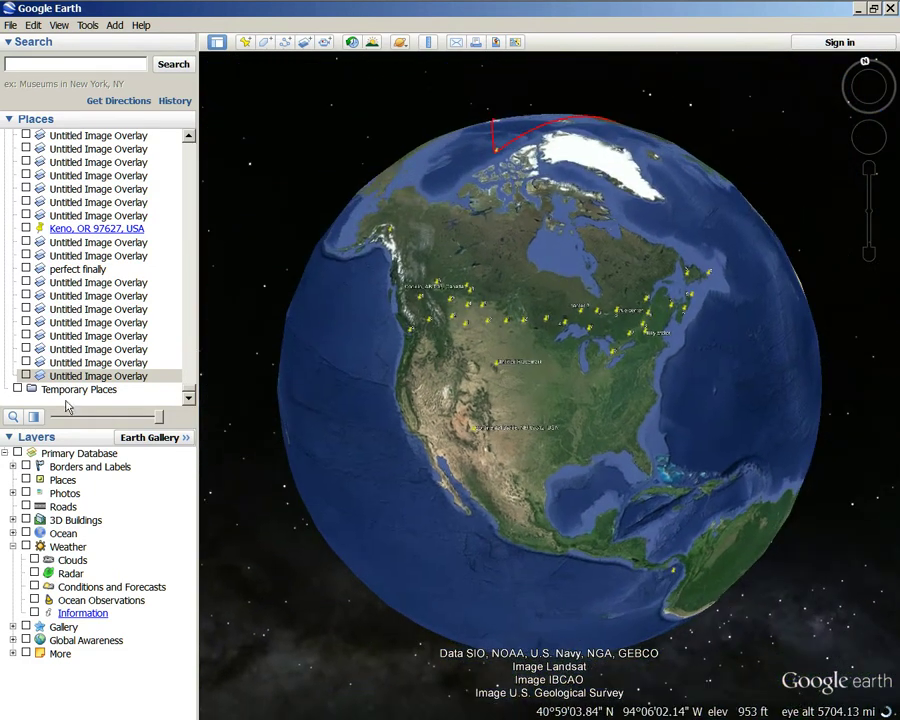
pyautogui.scroll(1, 352, 374)
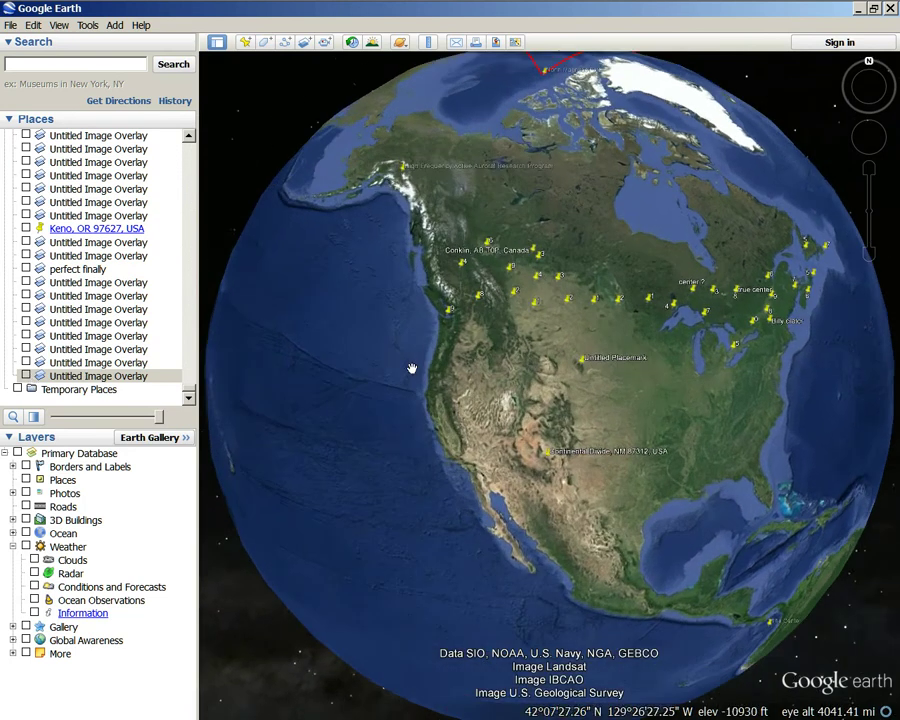
# Rotate the globe westward across the Pacific to examine the South America image overlay placed east of Australia
pyautogui.moveTo(414, 364); pyautogui.dragTo(370, 330)
pyautogui.scroll(-3, 331, 364)
pyautogui.moveTo(401, 440); pyautogui.dragTo(611, 426)
pyautogui.moveTo(482, 452); pyautogui.dragTo(587, 337)
pyautogui.moveTo(731, 467); pyautogui.dragTo(757, 405)
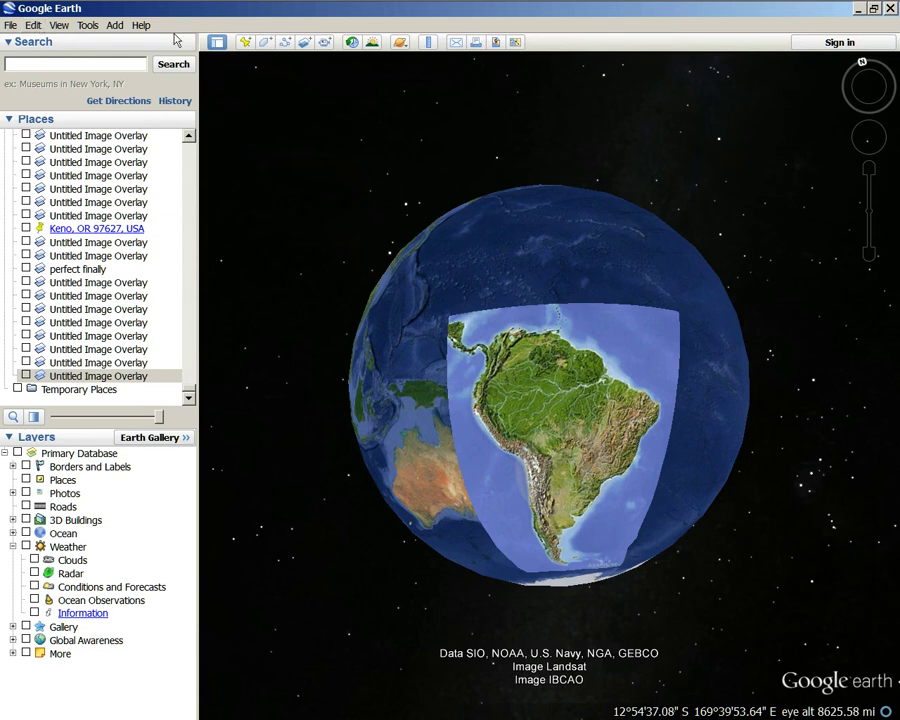
# Rotate the globe to Asia and show the satellite cloud overlay at full opacity over the Tibetan Plateau
pyautogui.moveTo(393, 330); pyautogui.dragTo(516, 428)
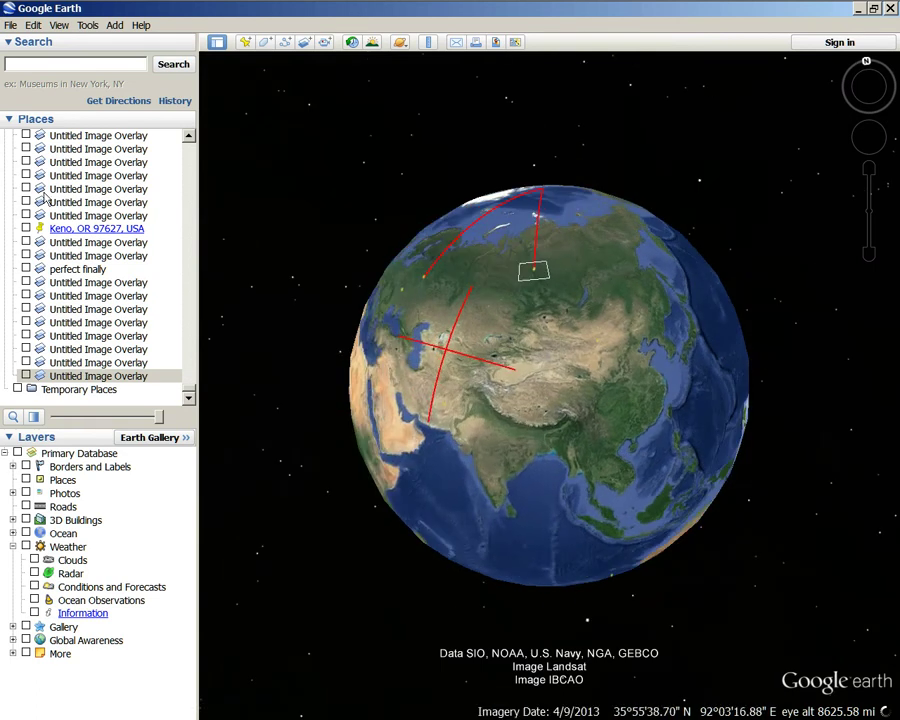
pyautogui.moveTo(633, 395); pyautogui.dragTo(636, 400)
pyautogui.scroll(4, 628, 397)
pyautogui.moveTo(599, 442); pyautogui.dragTo(634, 444)
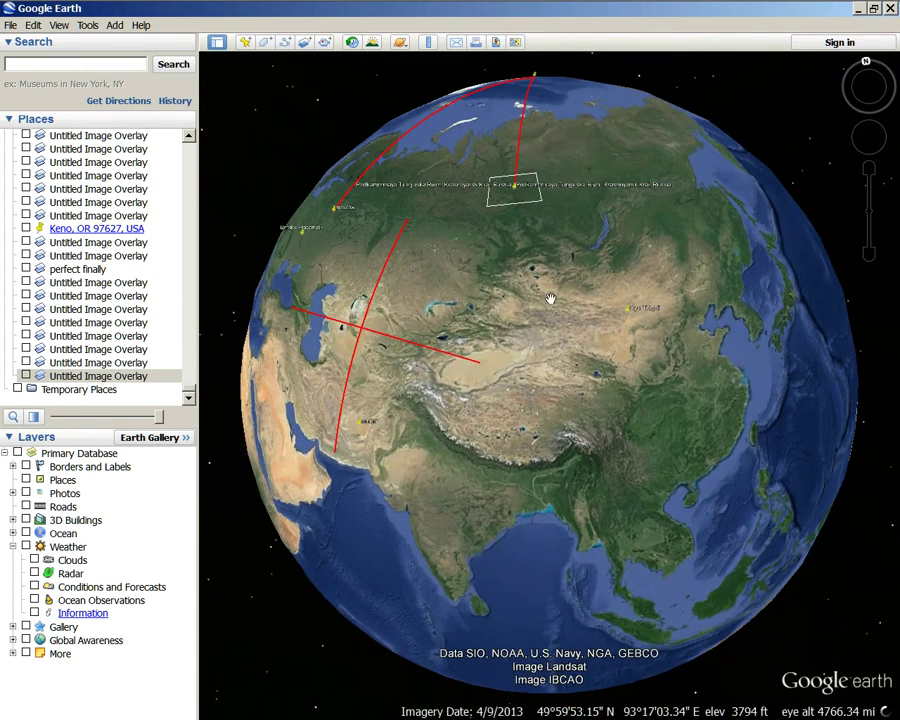
pyautogui.moveTo(743, 522); pyautogui.dragTo(683, 412)
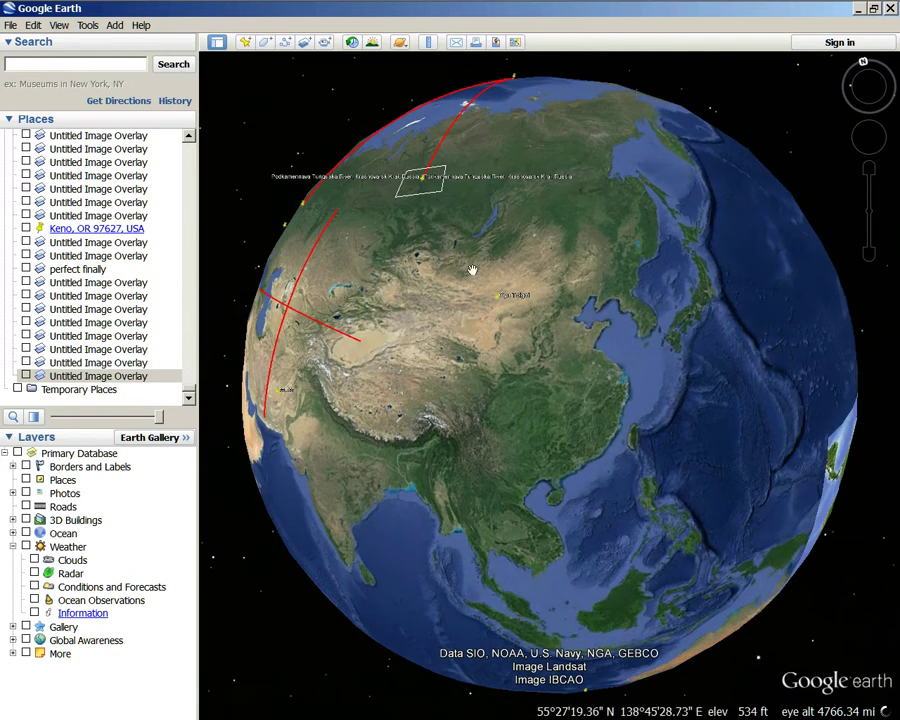
pyautogui.click(26, 362)
pyautogui.moveTo(418, 427); pyautogui.dragTo(528, 467)
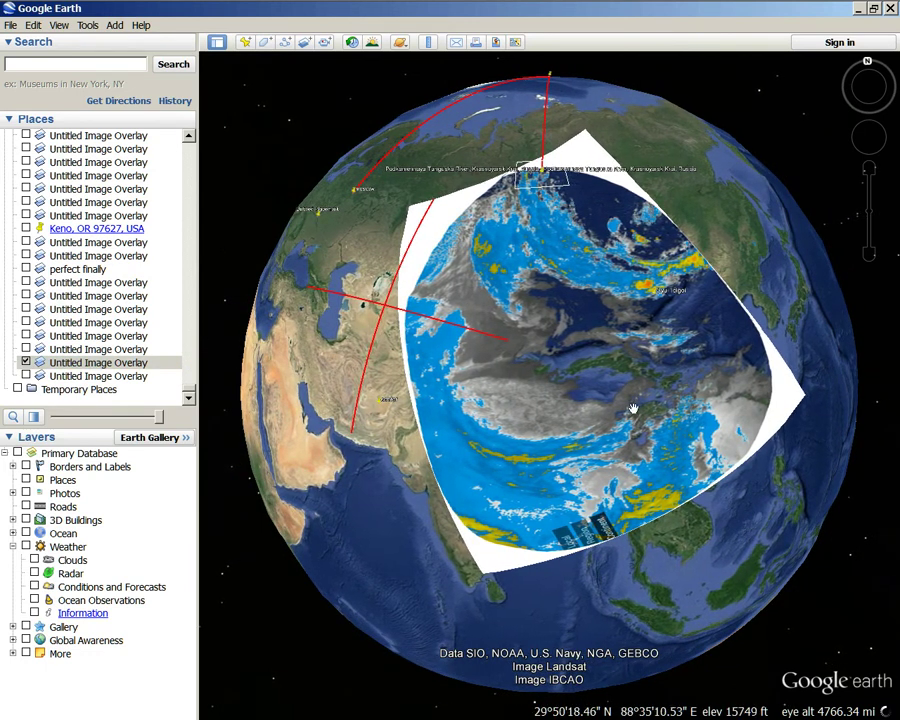
pyautogui.moveTo(160, 418); pyautogui.dragTo(220, 424)
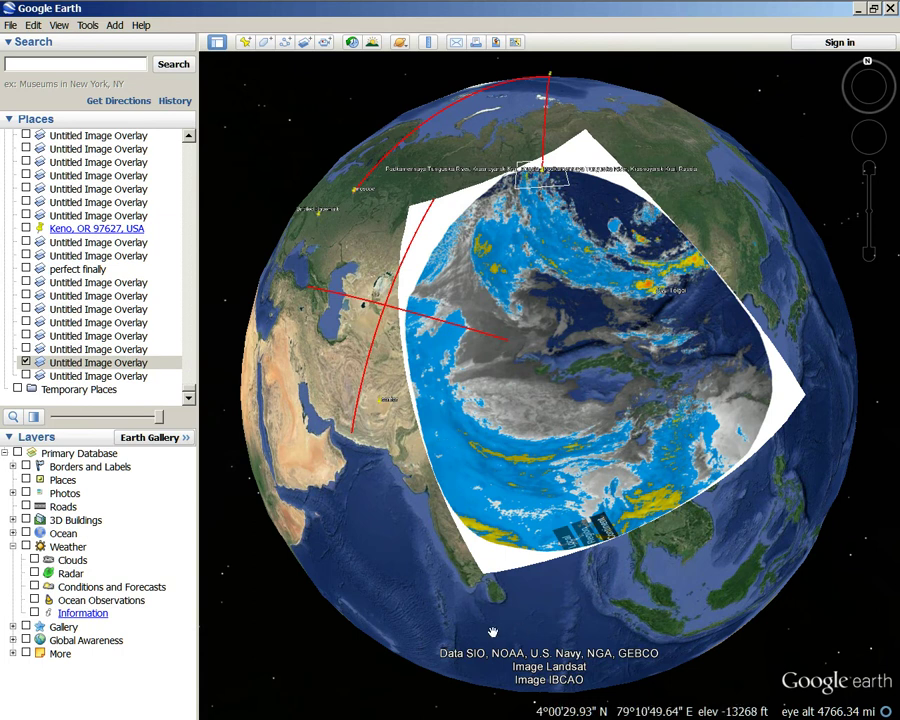
# Bring Central Asia and Siberia closer and fade the cloud overlay fully out and in to compare it with the terrain
pyautogui.moveTo(373, 450); pyautogui.dragTo(480, 605)
pyautogui.scroll(3, 524, 530)
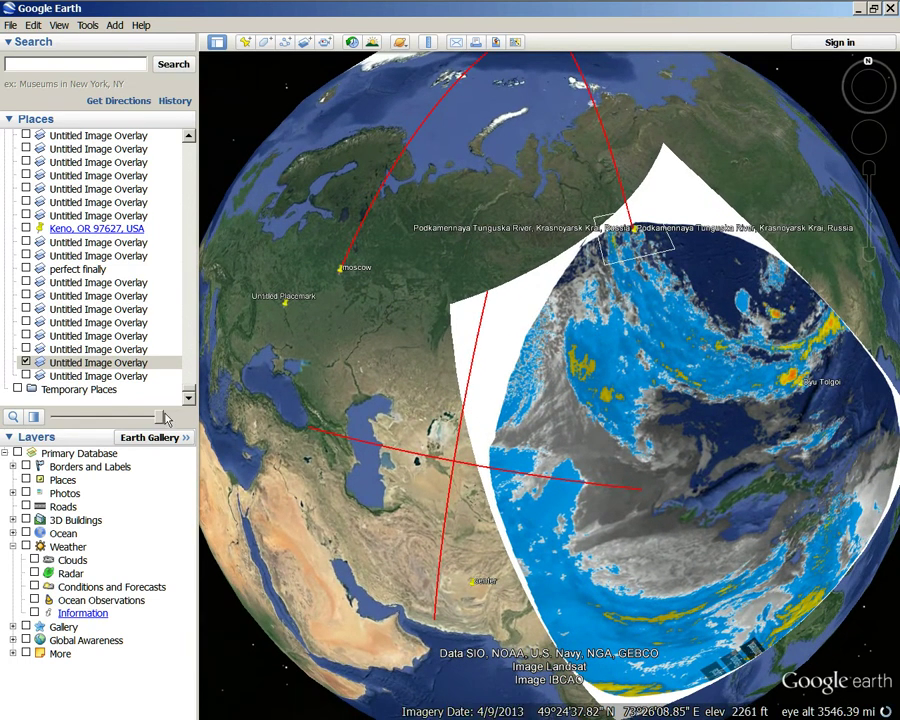
pyautogui.moveTo(150, 416); pyautogui.dragTo(150, 444)
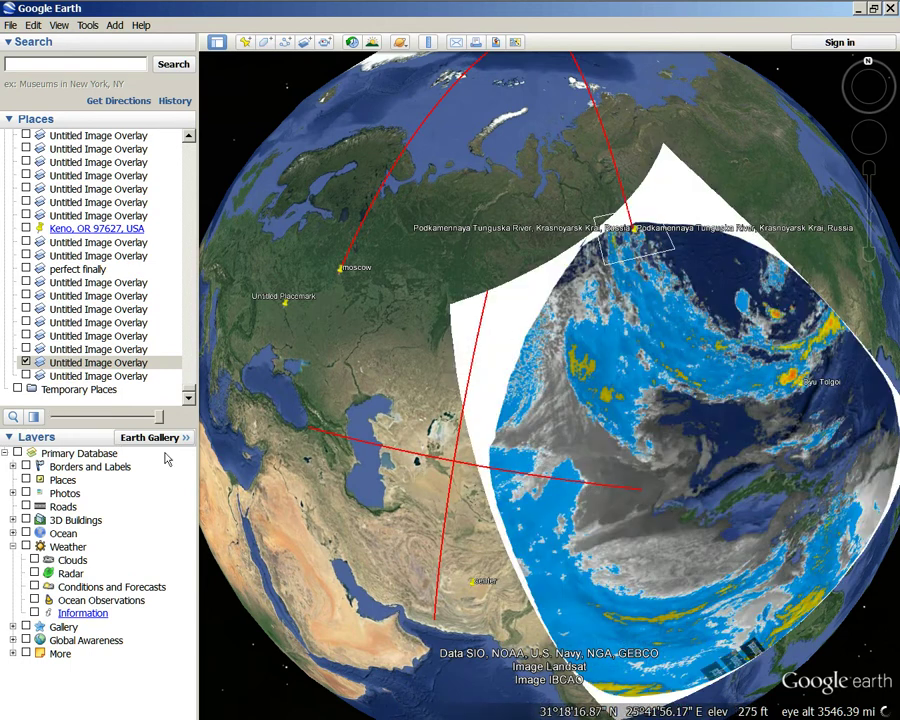
pyautogui.moveTo(158, 416); pyautogui.dragTo(27, 425)
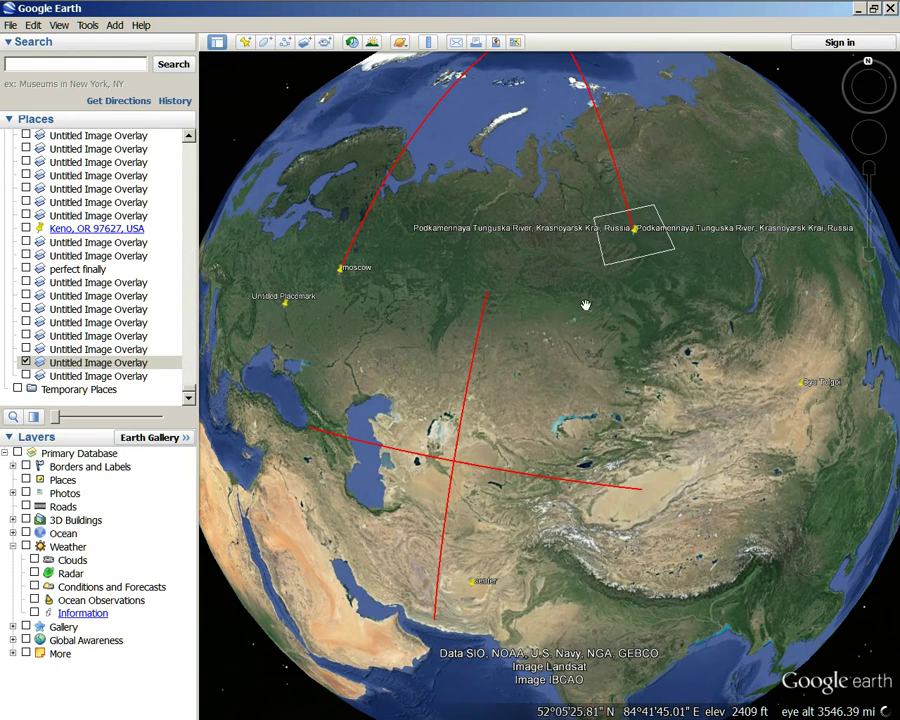
pyautogui.moveTo(54, 421); pyautogui.dragTo(208, 430)
# Zoom in on the Tibetan Plateau and Taklamakan Desert and fade the cloud overlay out and in to compare their outlines
pyautogui.moveTo(801, 428); pyautogui.dragTo(693, 363)
pyautogui.moveTo(157, 422)
pyautogui.mouseDown()
pyautogui.moveTo(32, 422)
pyautogui.moveTo(204, 425)
pyautogui.moveTo(16, 425)
pyautogui.moveTo(157, 420)
pyautogui.moveTo(40, 420)
pyautogui.moveTo(97, 433)
pyautogui.moveTo(157, 420)
pyautogui.mouseUp()
pyautogui.scroll(5, 625, 446)
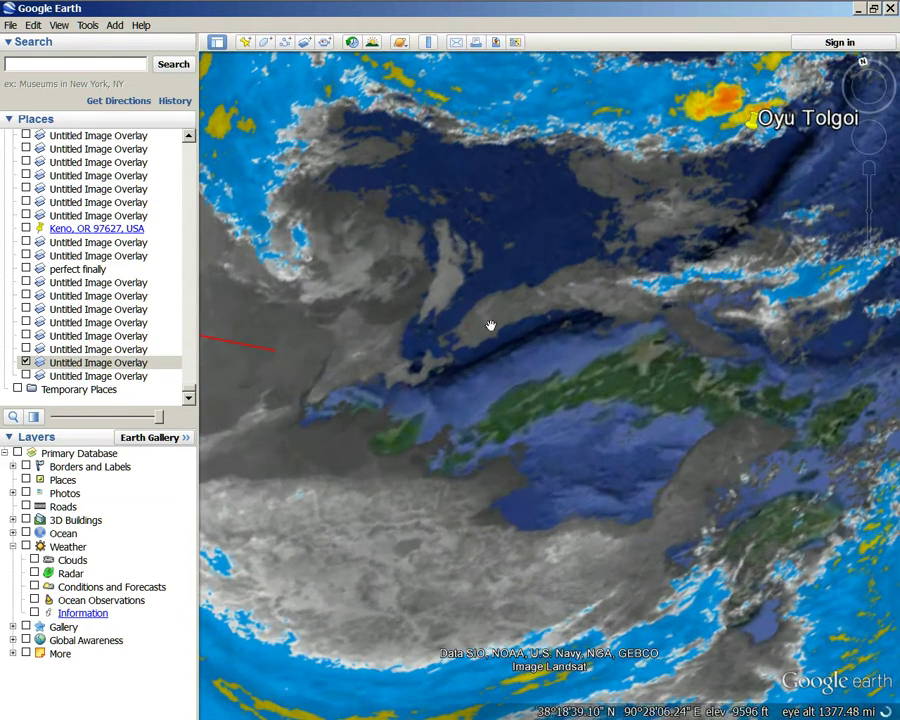
pyautogui.moveTo(159, 424); pyautogui.dragTo(56, 422)
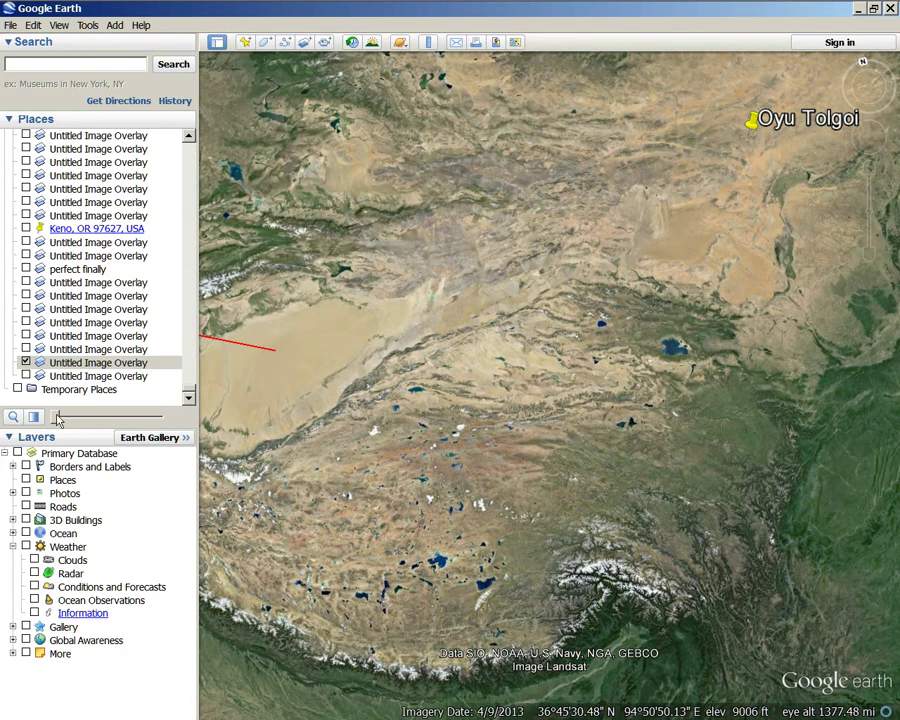
pyautogui.moveTo(54, 418); pyautogui.dragTo(293, 444)
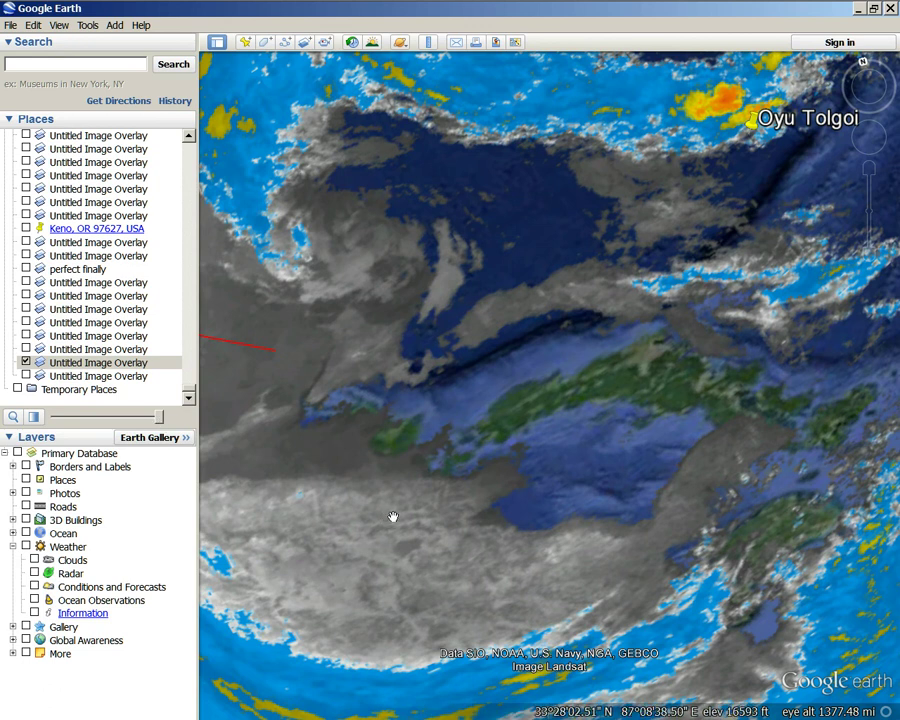
# Zoom out to the whole globe and fade the cloud overlay to clear and back to full opacity over Asia
pyautogui.scroll(-5, 396, 508)
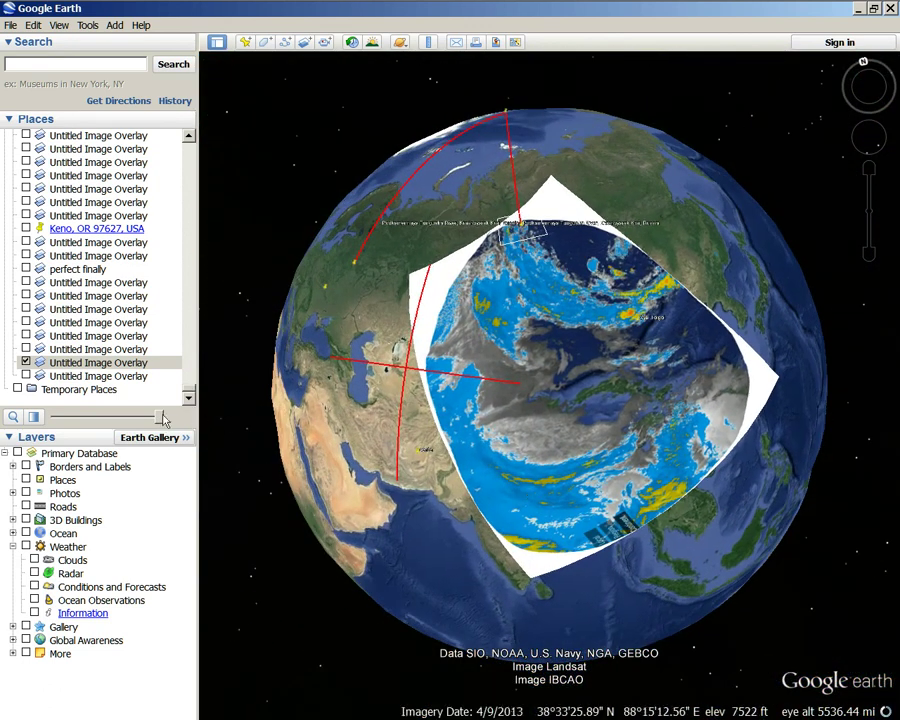
pyautogui.moveTo(161, 420); pyautogui.dragTo(3, 432)
pyautogui.moveTo(55, 418); pyautogui.dragTo(211, 428)
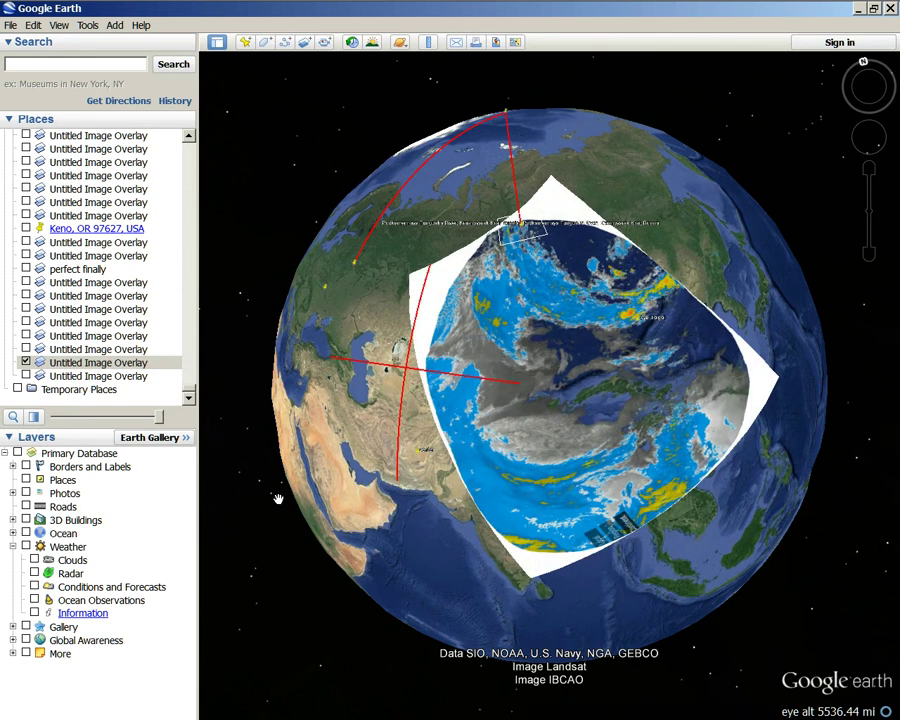